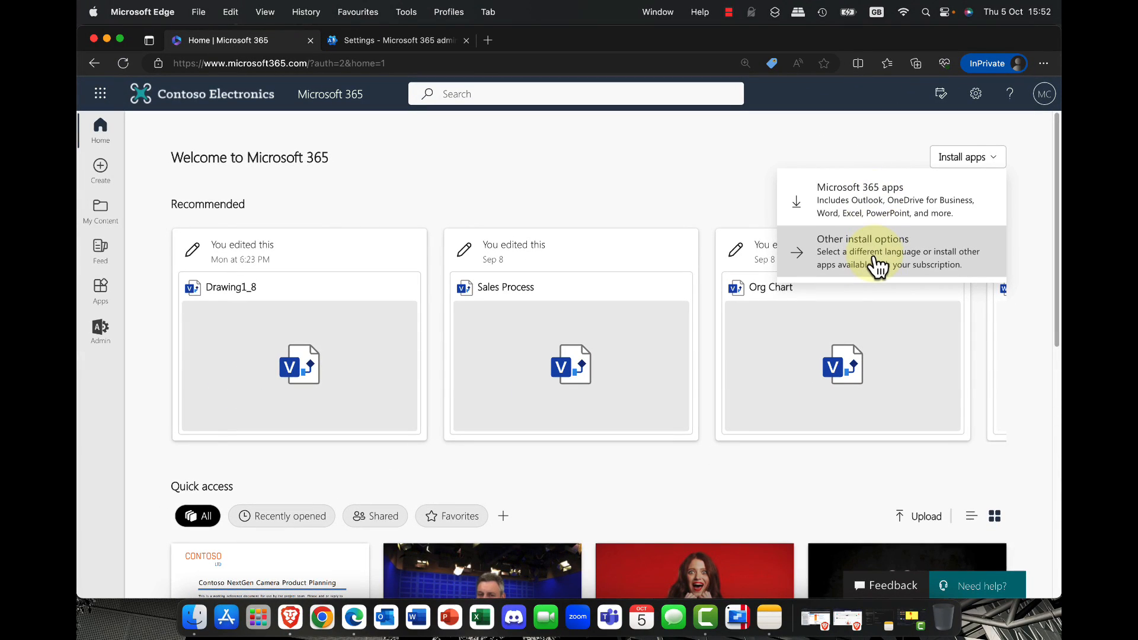
Step: View the other install options in the account portal, and close the My account page
click(674, 377)
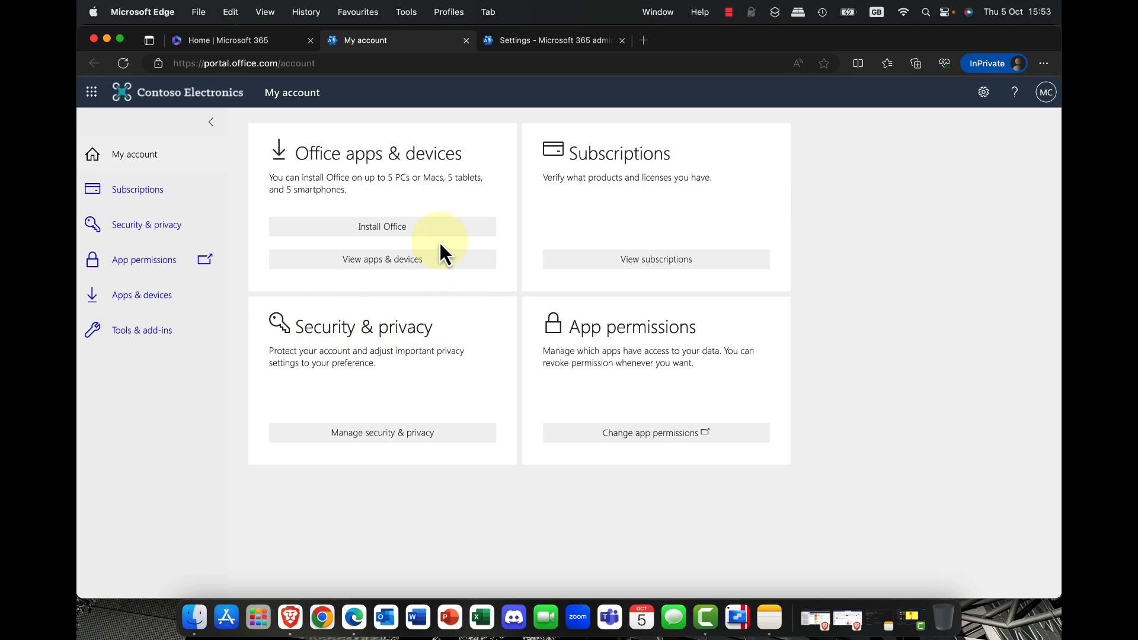
click(466, 40)
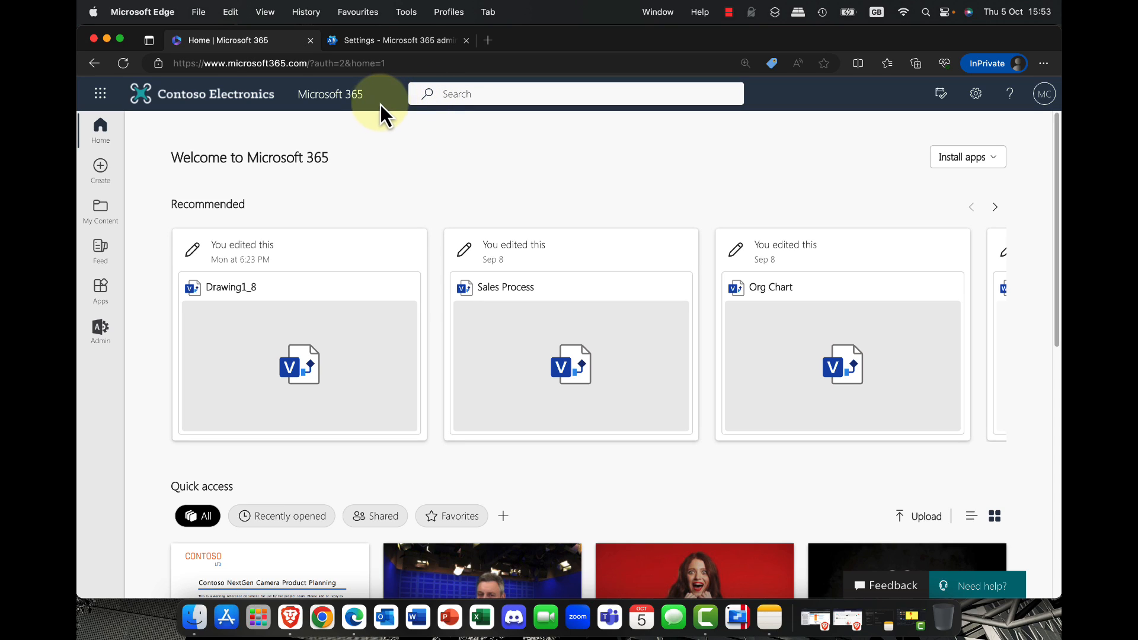
Step: Open the licenses and apps of the first active user in the Microsoft 365 admin center
click(418, 42)
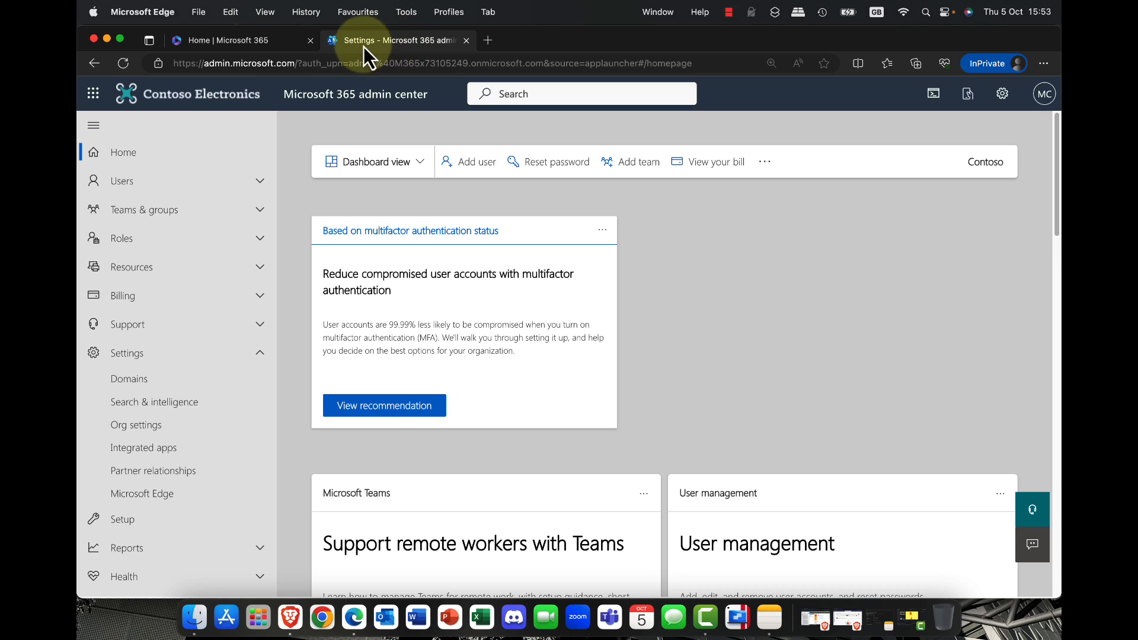
click(132, 184)
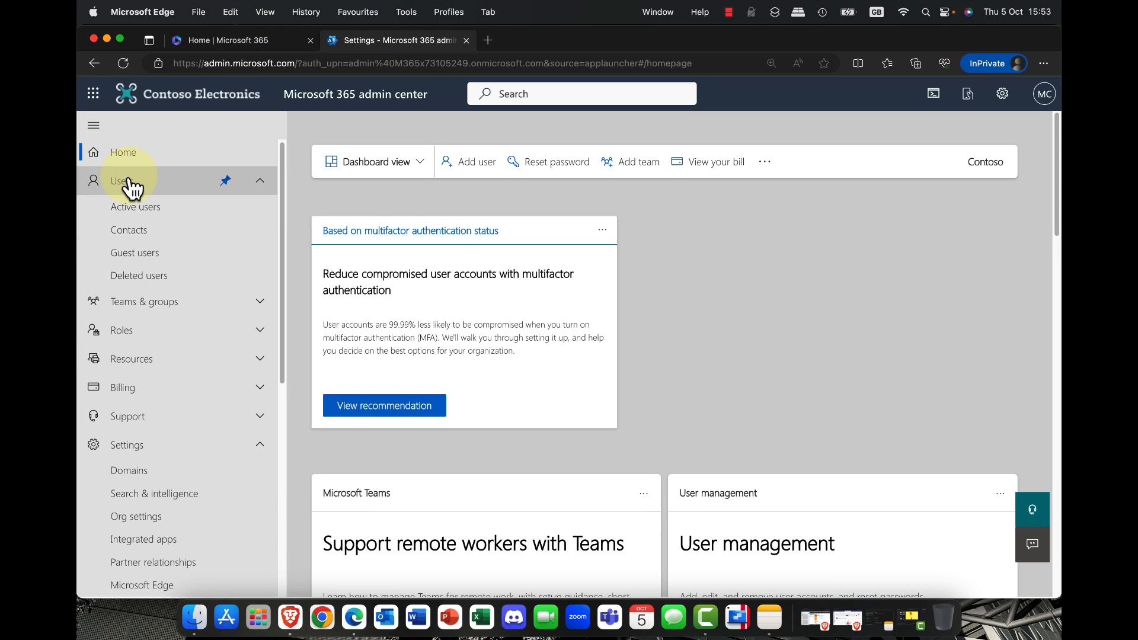
click(146, 205)
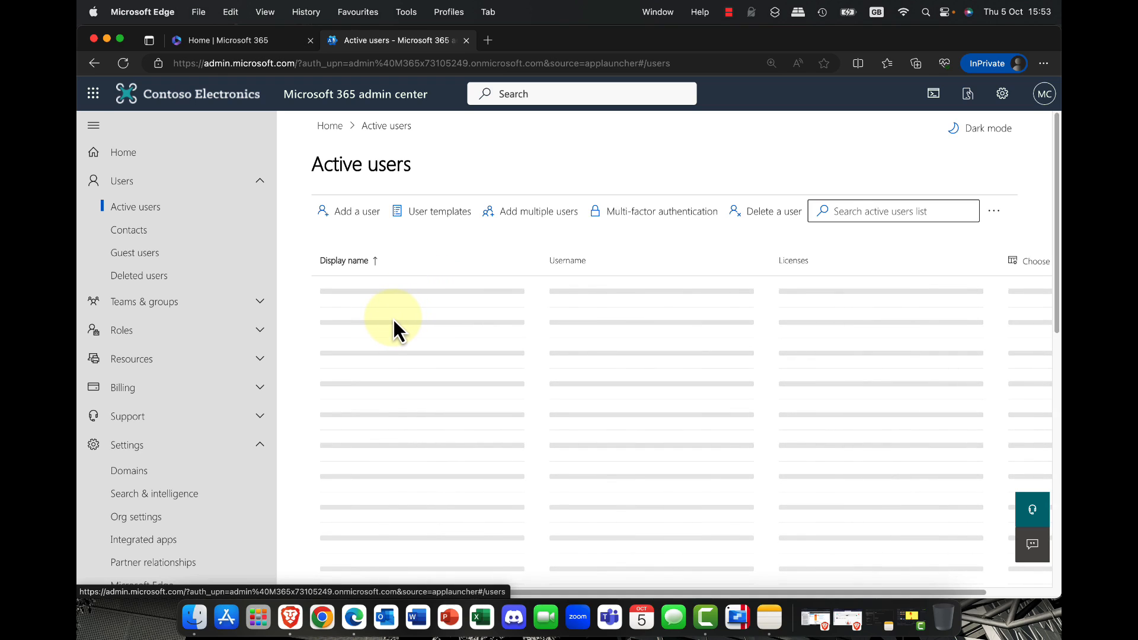
click(384, 297)
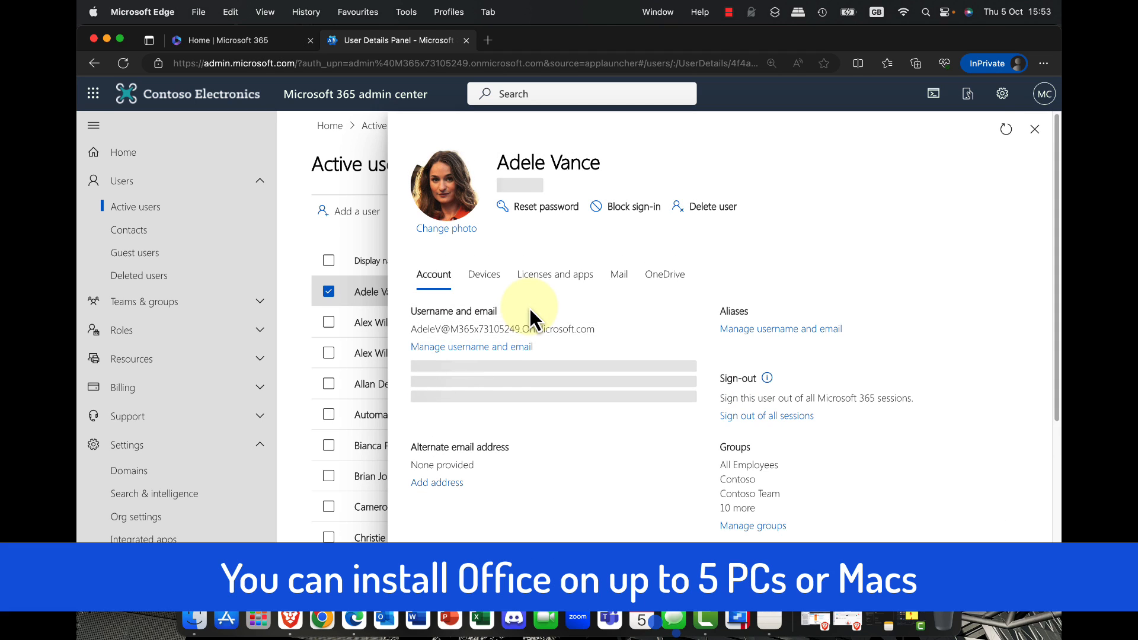
click(548, 288)
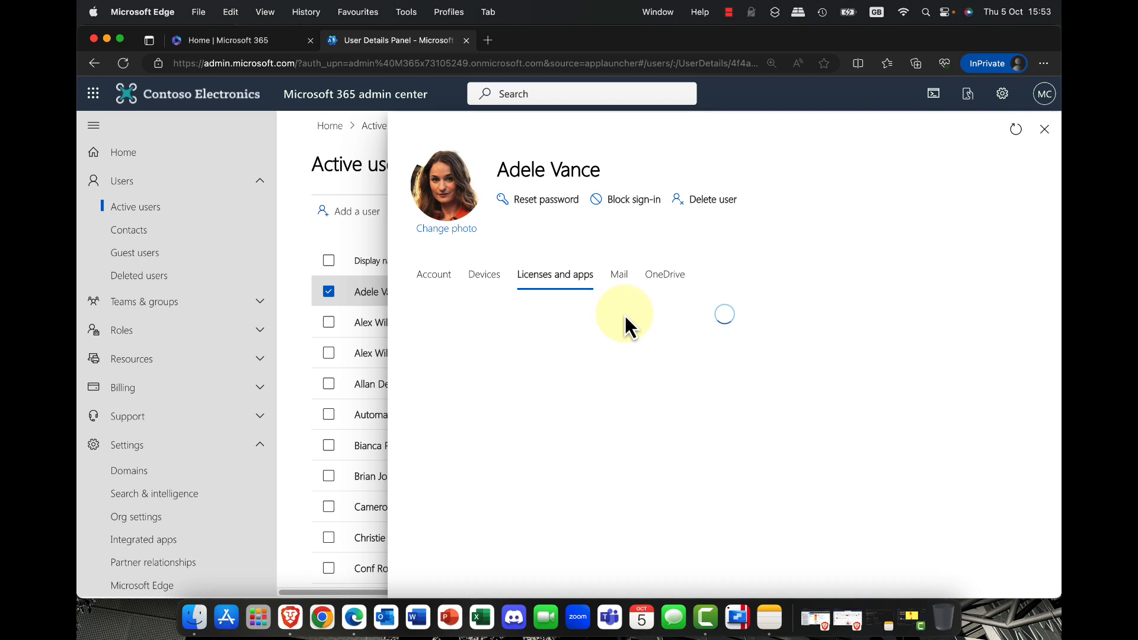
Step: Examine the user's license assignments and the expanded list of individual apps included in all licenses
scroll(626, 323, down, 1)
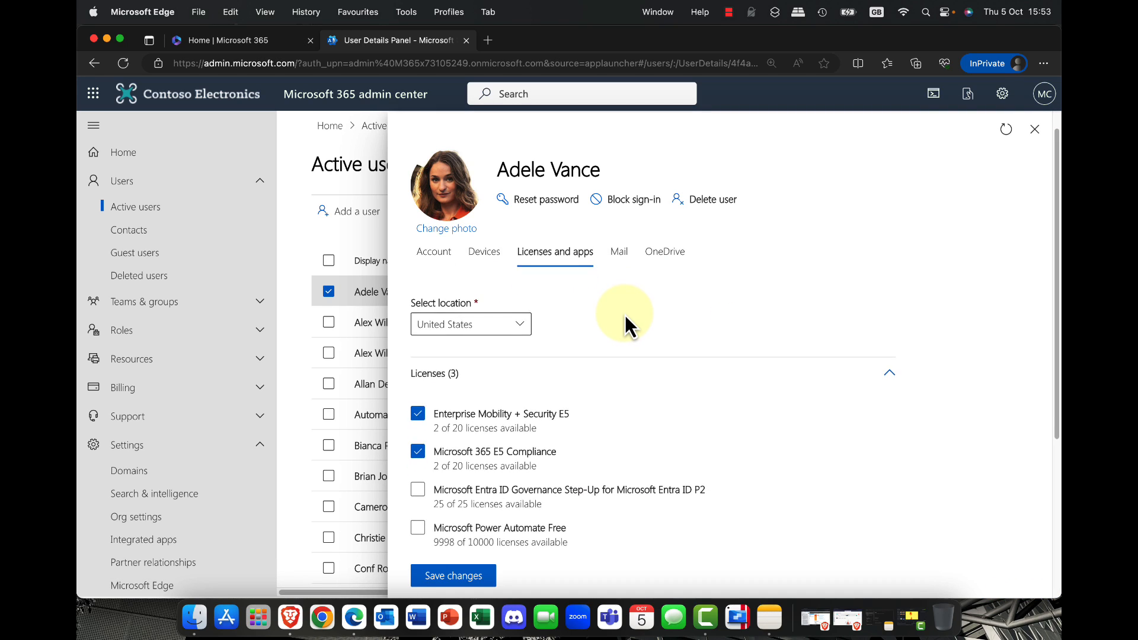
scroll(624, 315, down, 5)
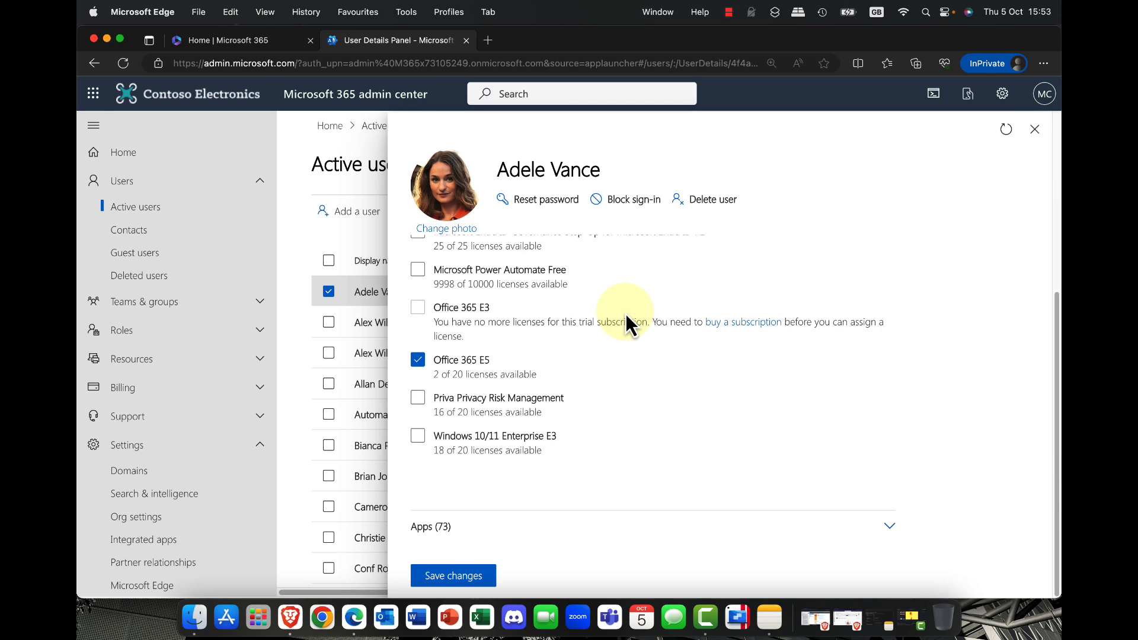
click(437, 528)
scroll(618, 472, down, 5)
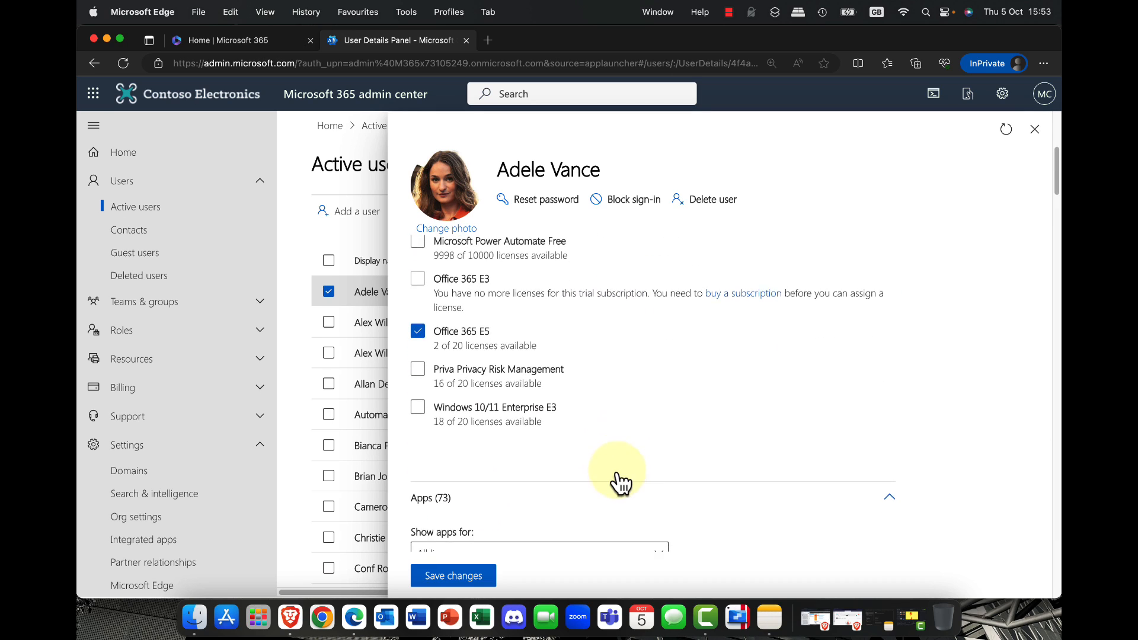
scroll(620, 468, down, 2)
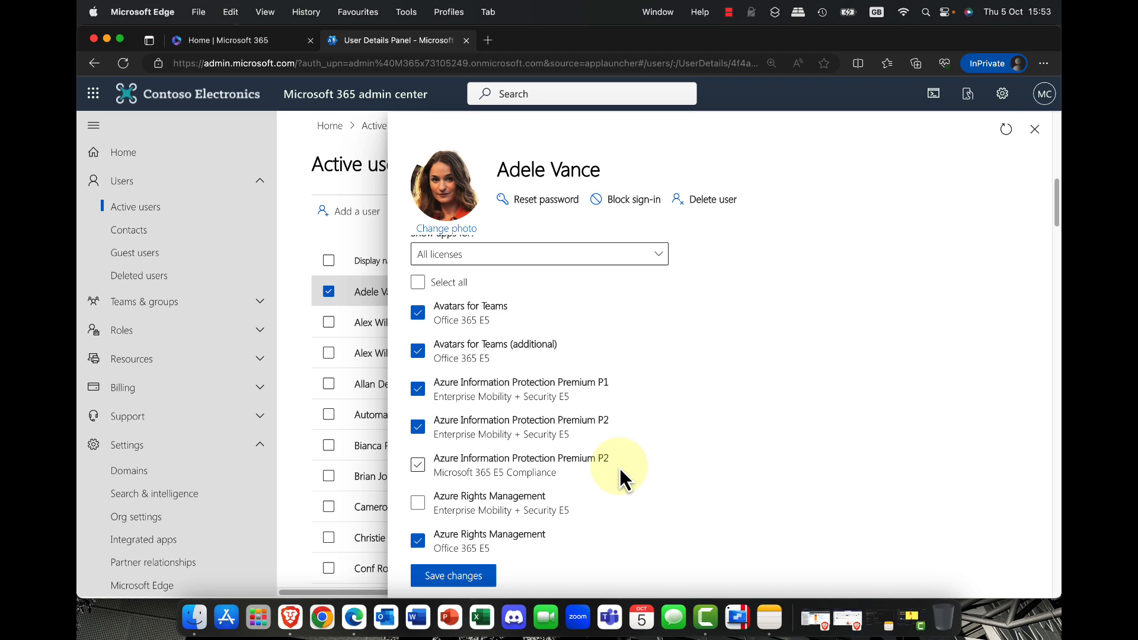
scroll(621, 468, down, 5)
scroll(620, 467, down, 5)
scroll(620, 468, down, 5)
scroll(620, 469, down, 6)
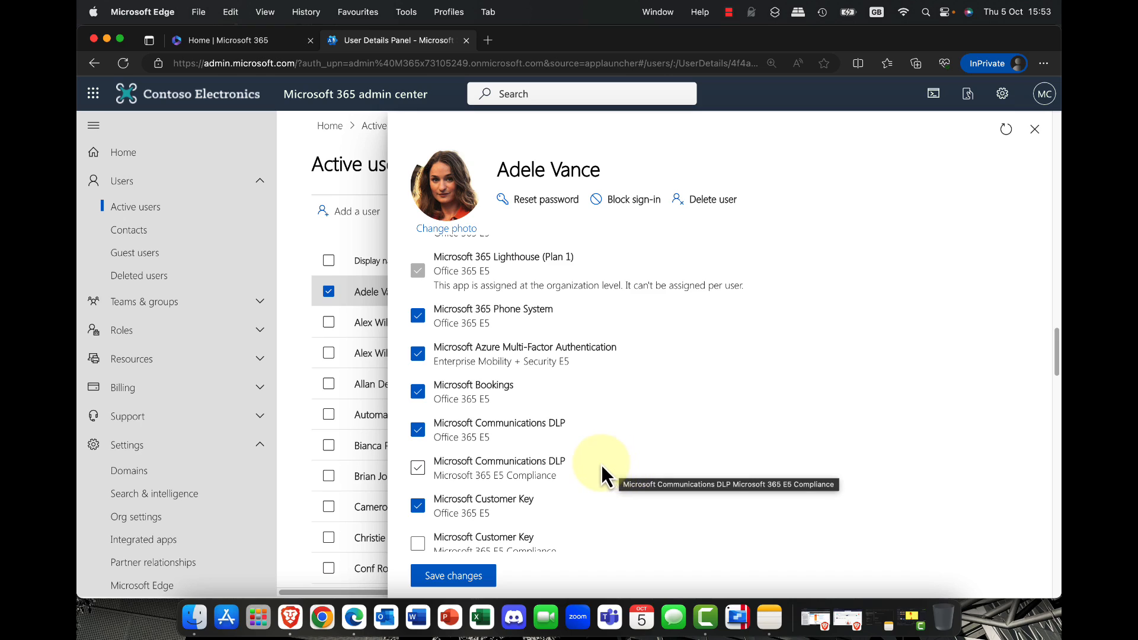
Step: Turn Microsoft Bookings off for the user, turn it back on, and close the user details without saving
click(602, 464)
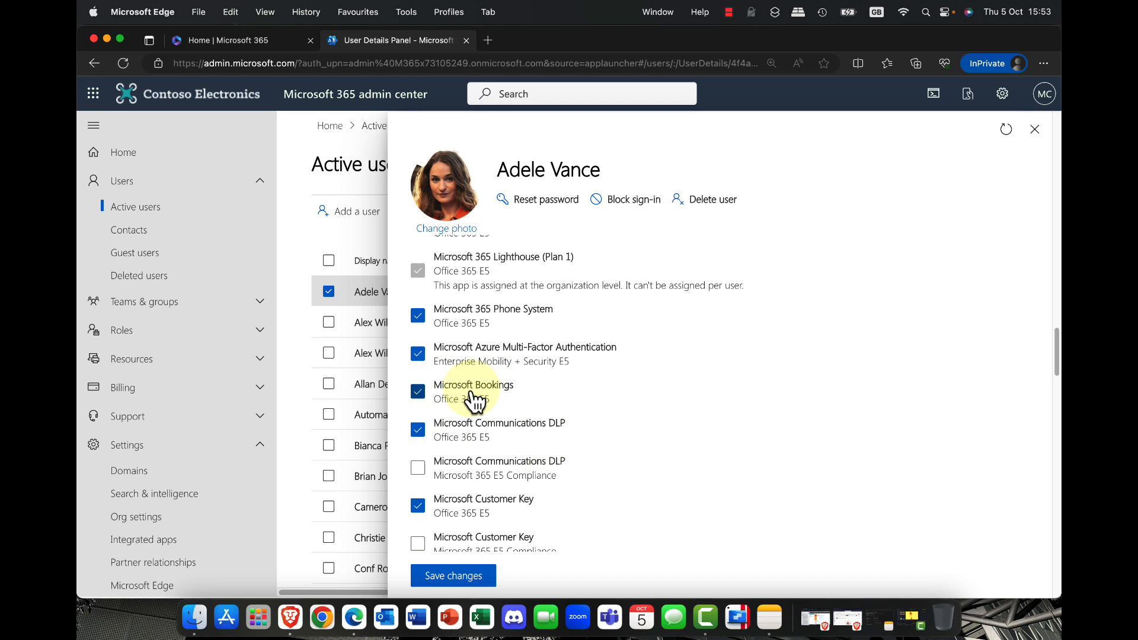
click(417, 392)
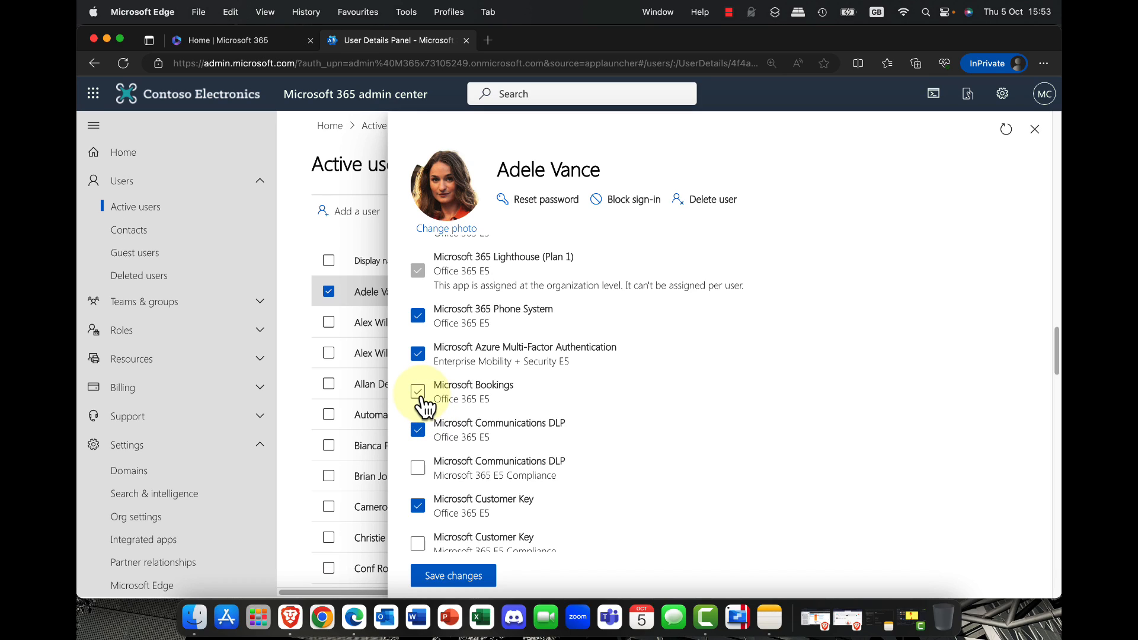
click(417, 392)
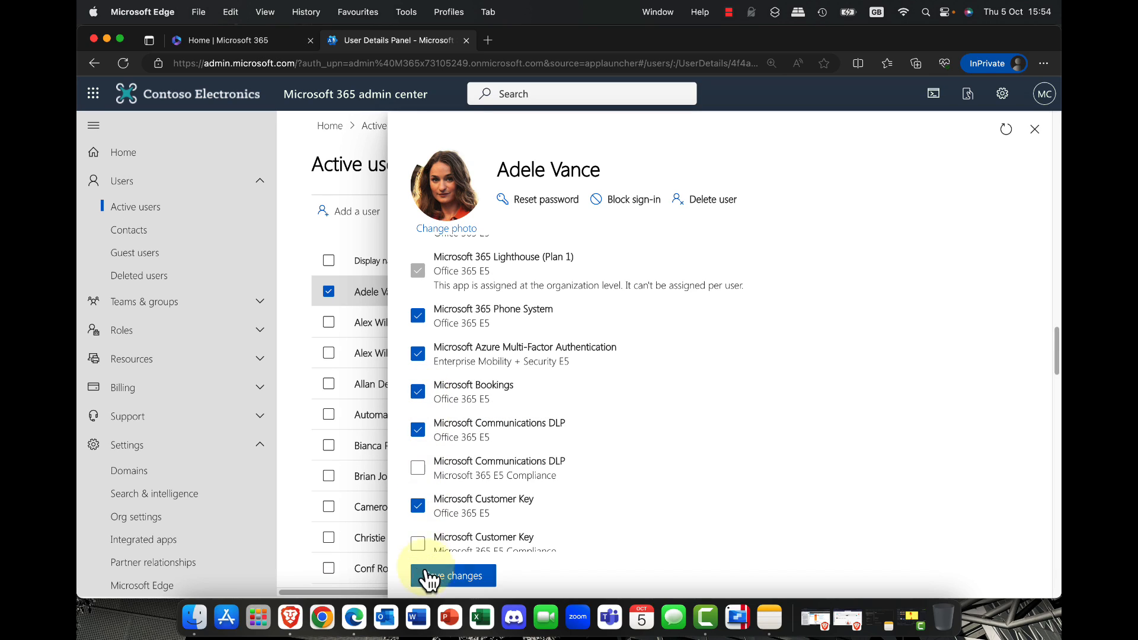
click(1035, 130)
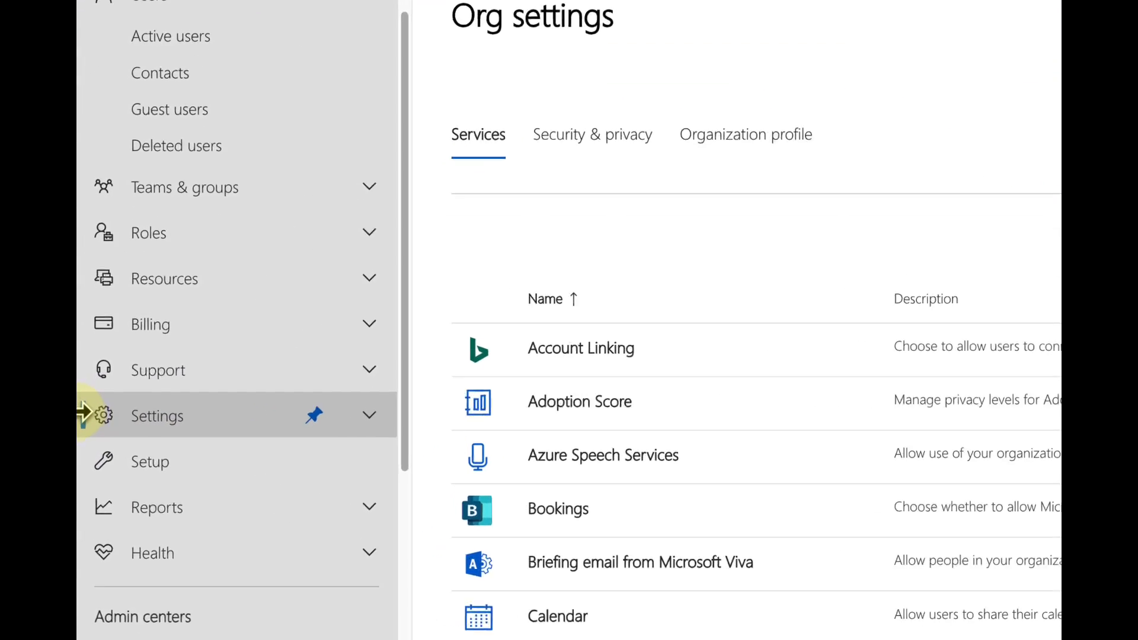
Step: Open the Microsoft 365 installation options from the services in Org settings
click(360, 417)
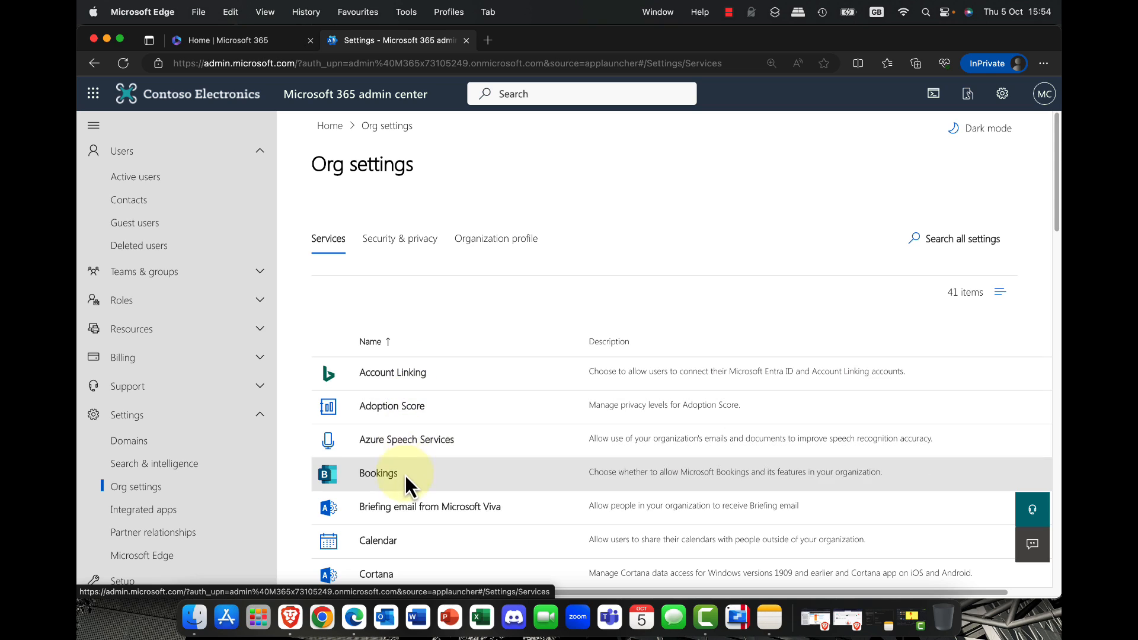
scroll(425, 494, down, 4)
scroll(432, 486, down, 7)
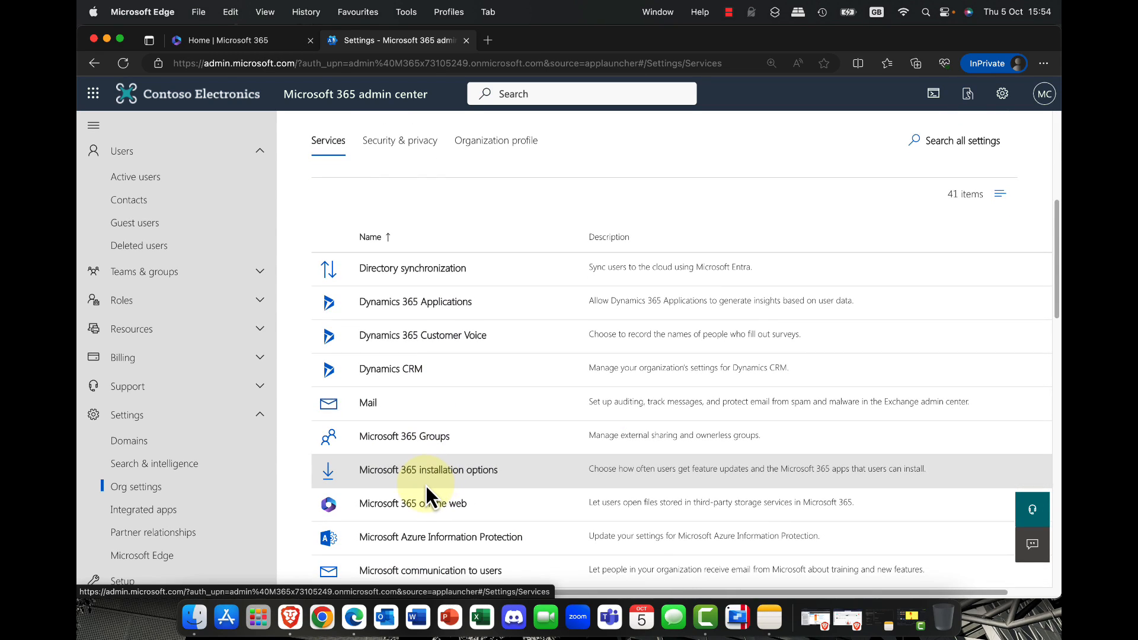
scroll(430, 485, down, 5)
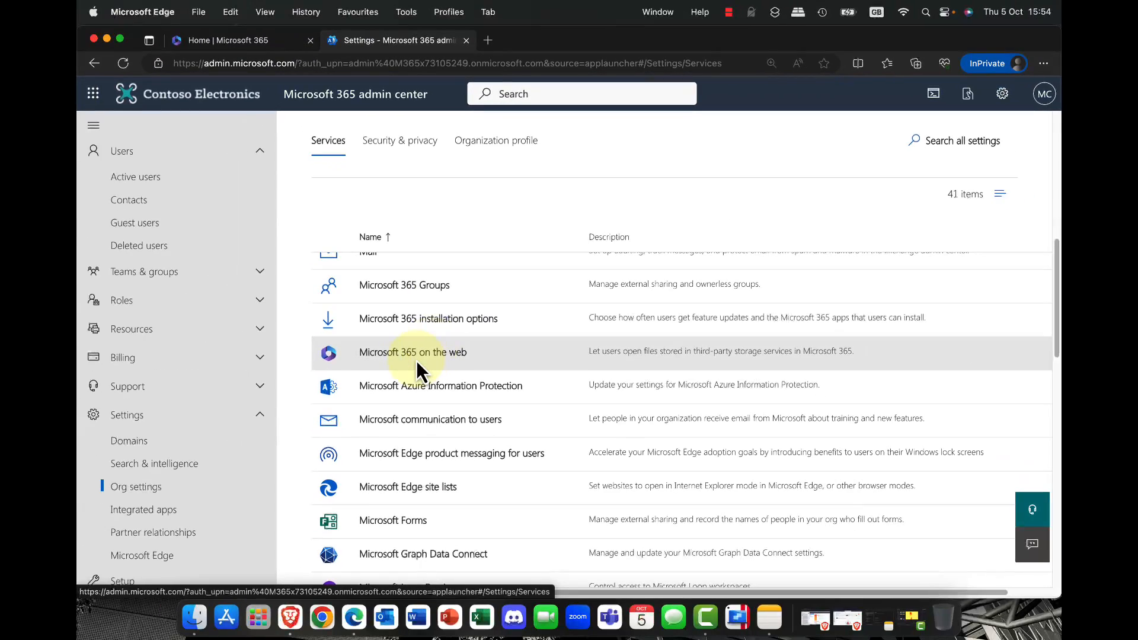
click(423, 324)
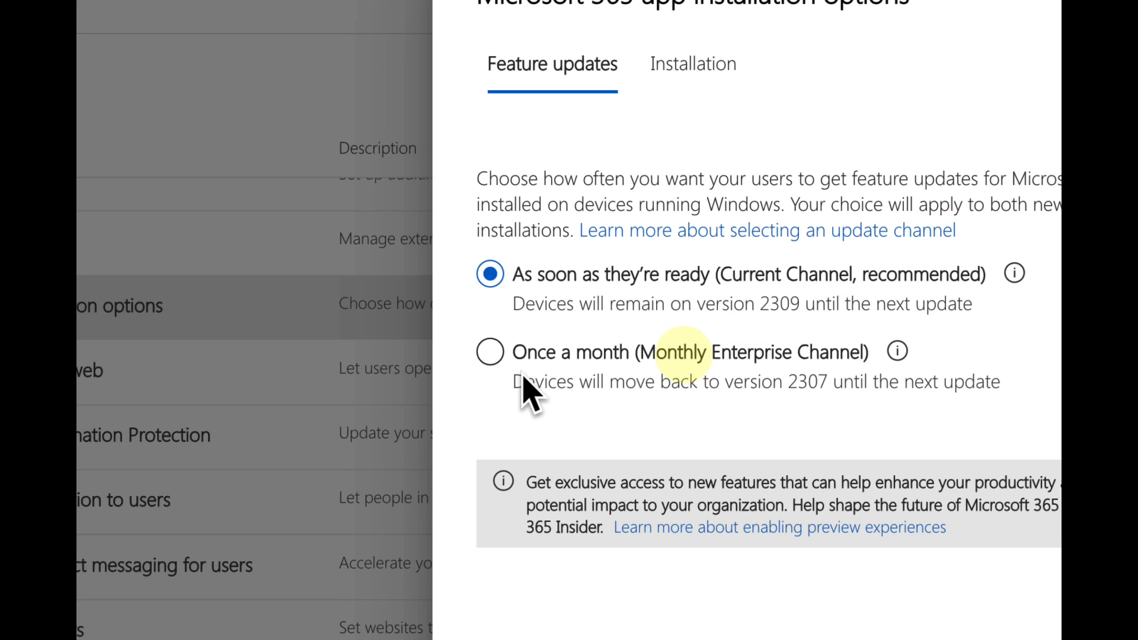
Step: Try the once-a-month Monthly Enterprise Channel for feature updates, and restore the Current Channel option
click(537, 362)
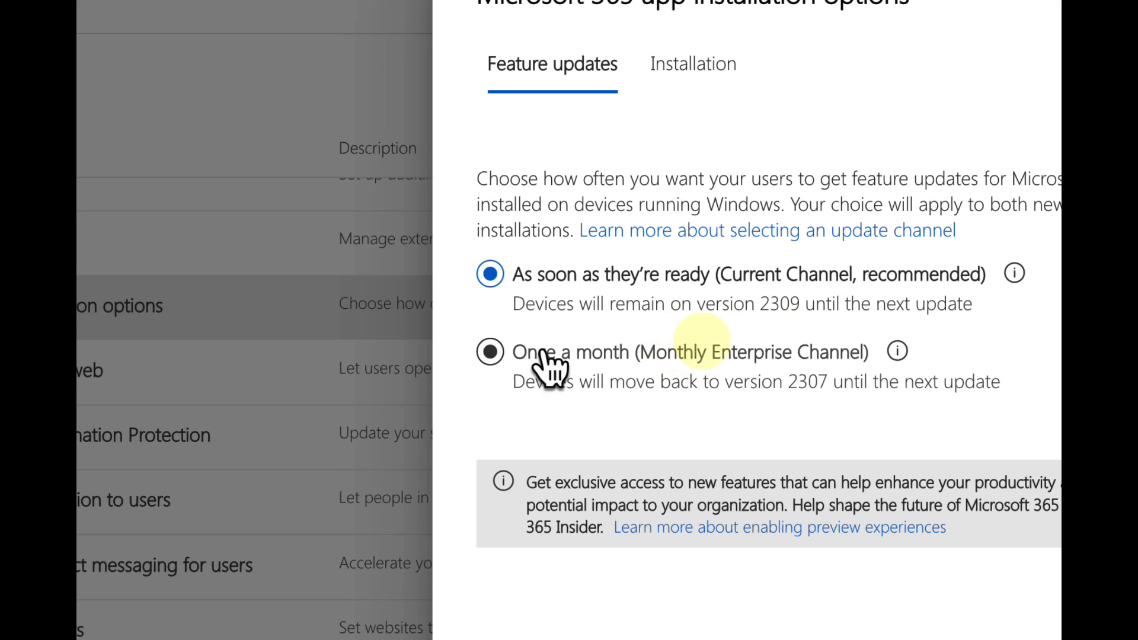
click(655, 350)
click(765, 283)
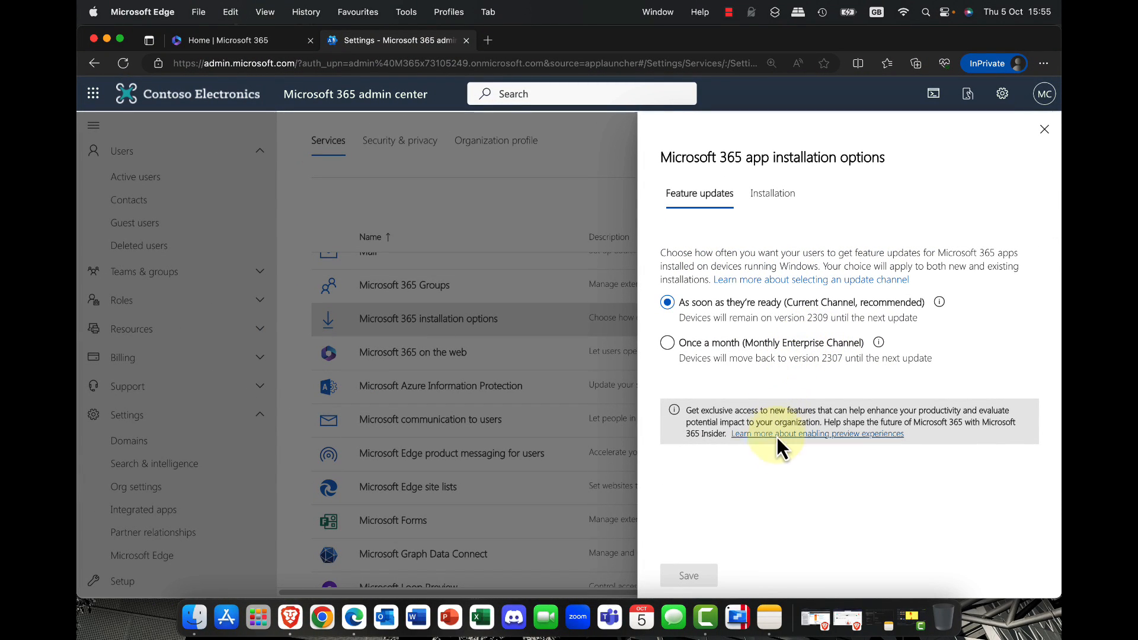
drag(692, 413, 910, 446)
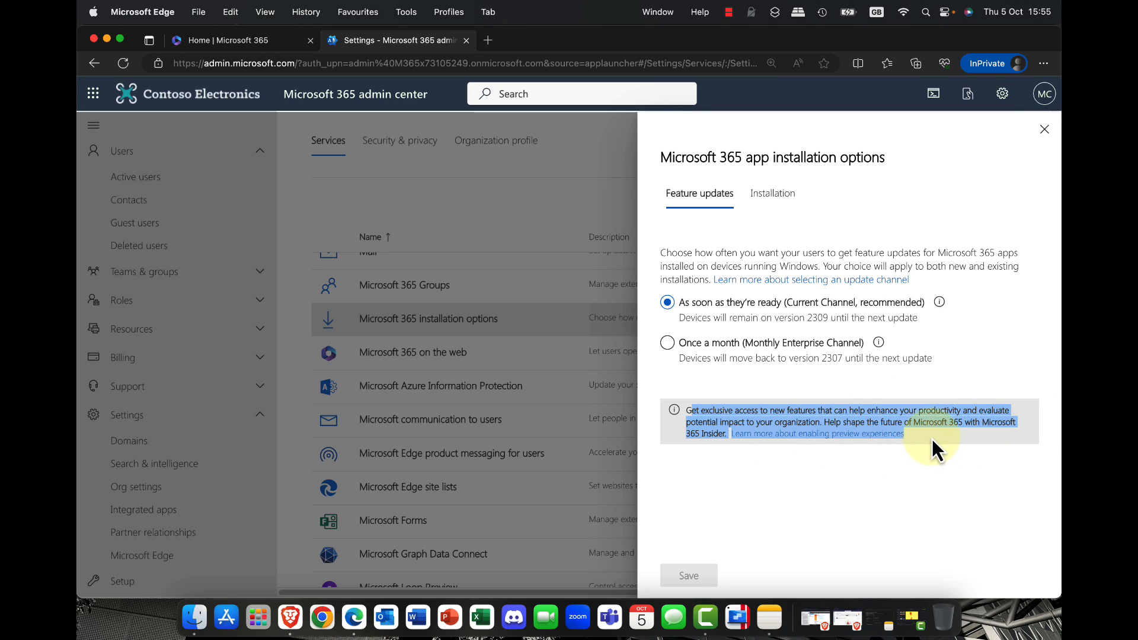
click(932, 439)
Step: Disallow user installation of Office and standalone Skype for Business on Windows and mobile devices, and close the installation options without saving
click(760, 193)
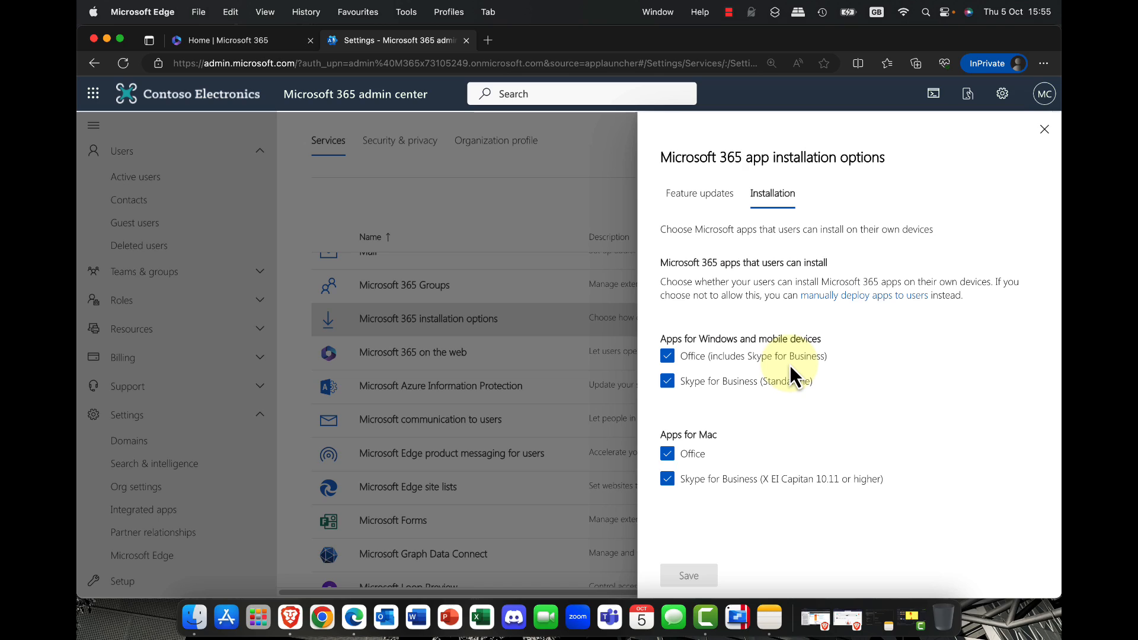
click(719, 359)
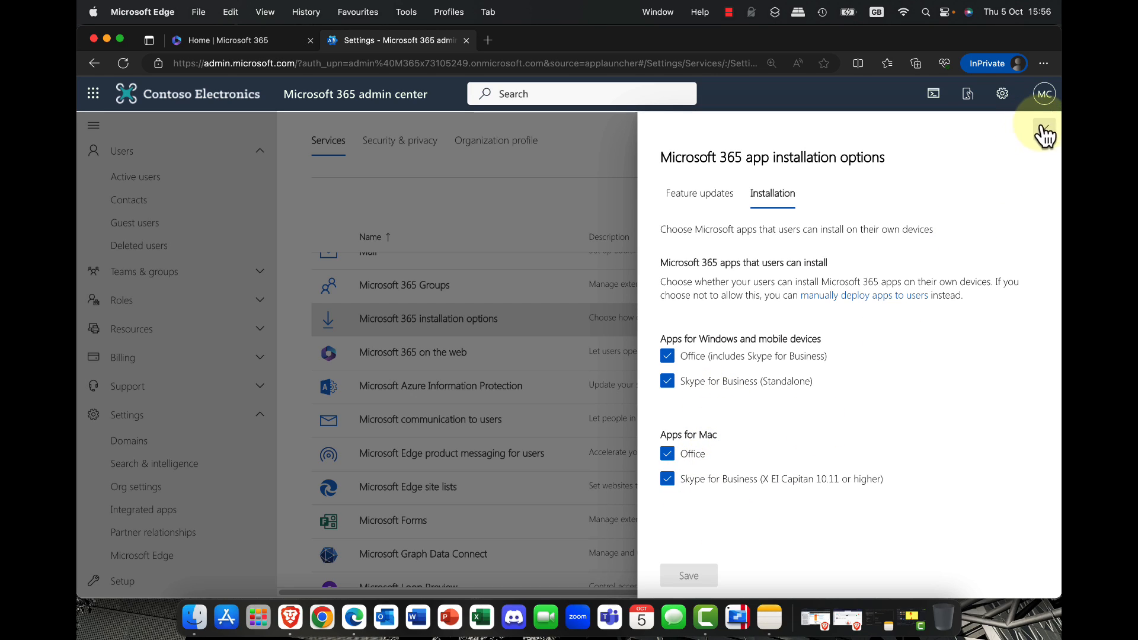
click(1044, 128)
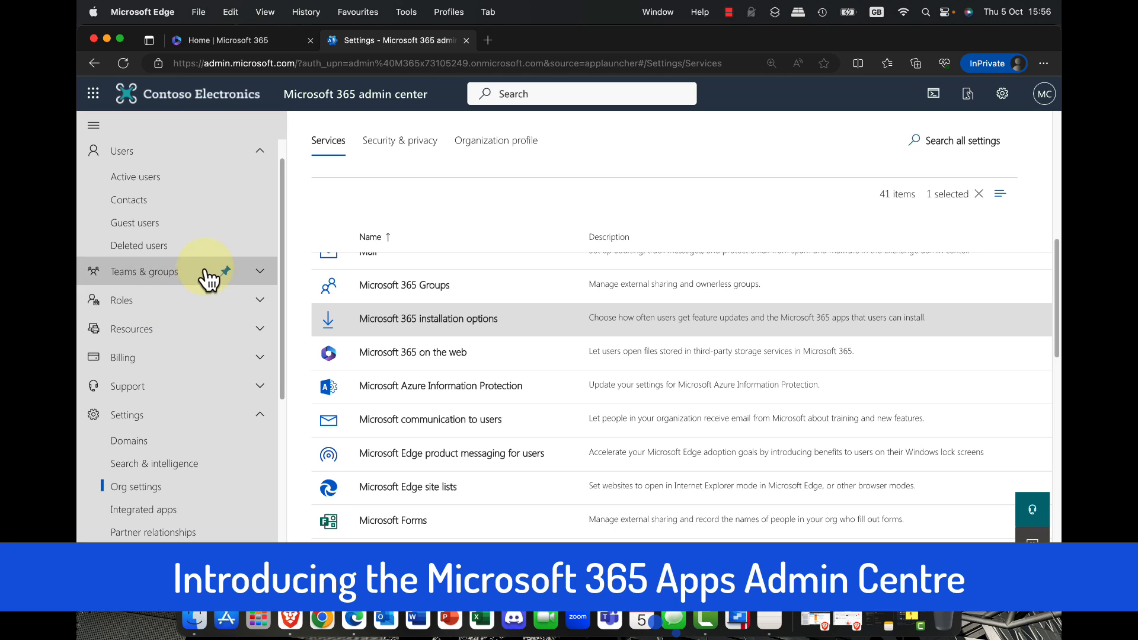
Step: Open the Microsoft 365 Apps admin center through Office configuration in the list of all admin centers, and enlarge the page
click(258, 153)
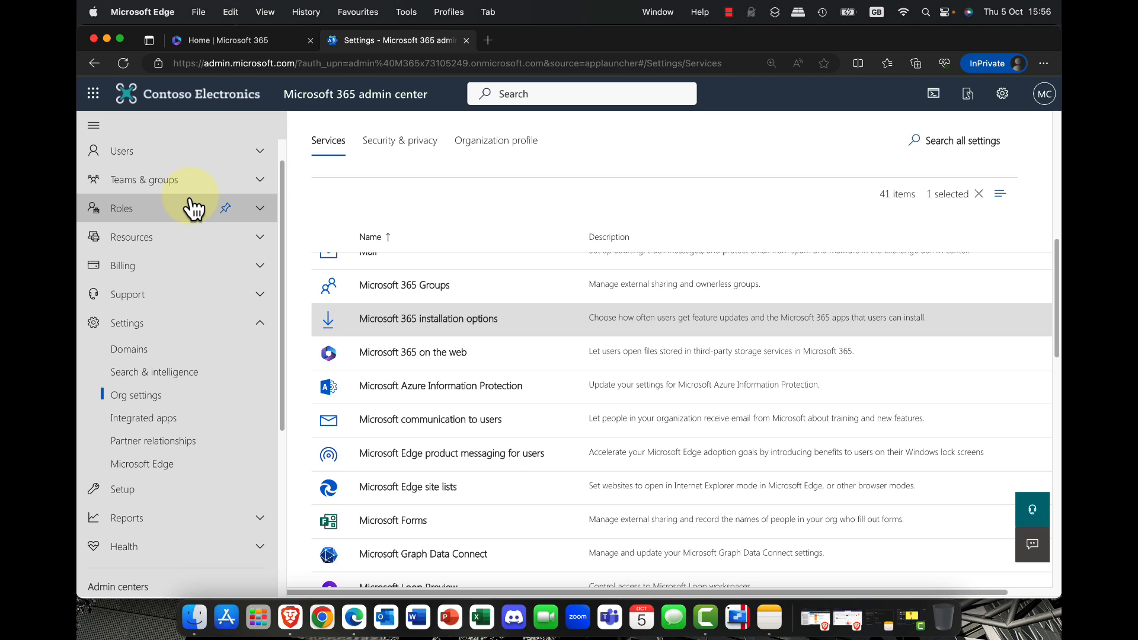
scroll(193, 209, down, 5)
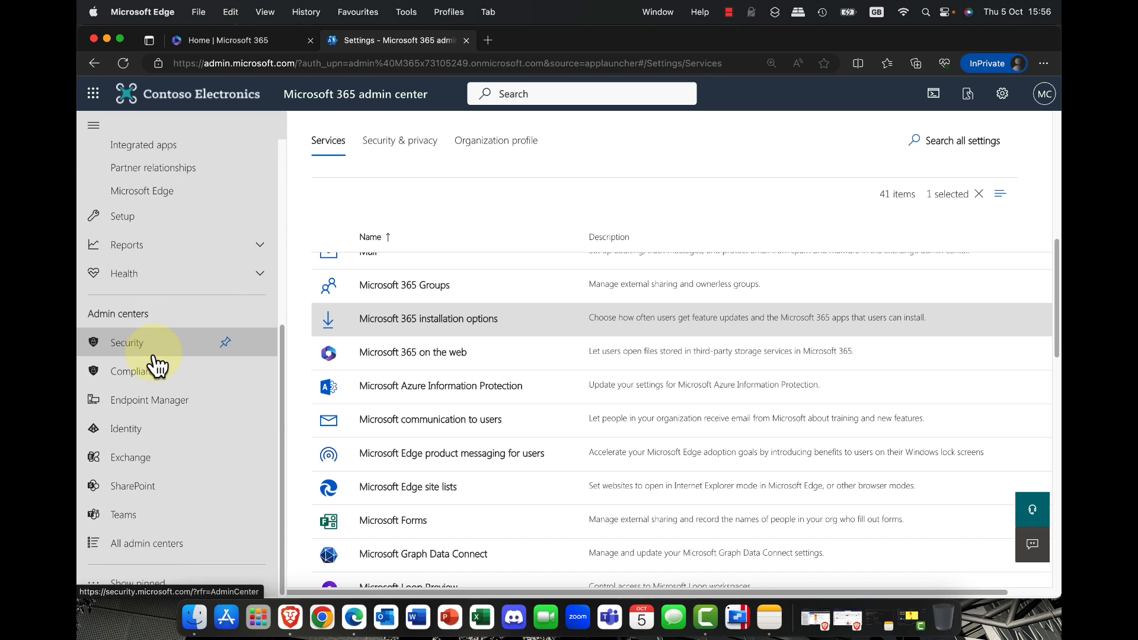
click(149, 541)
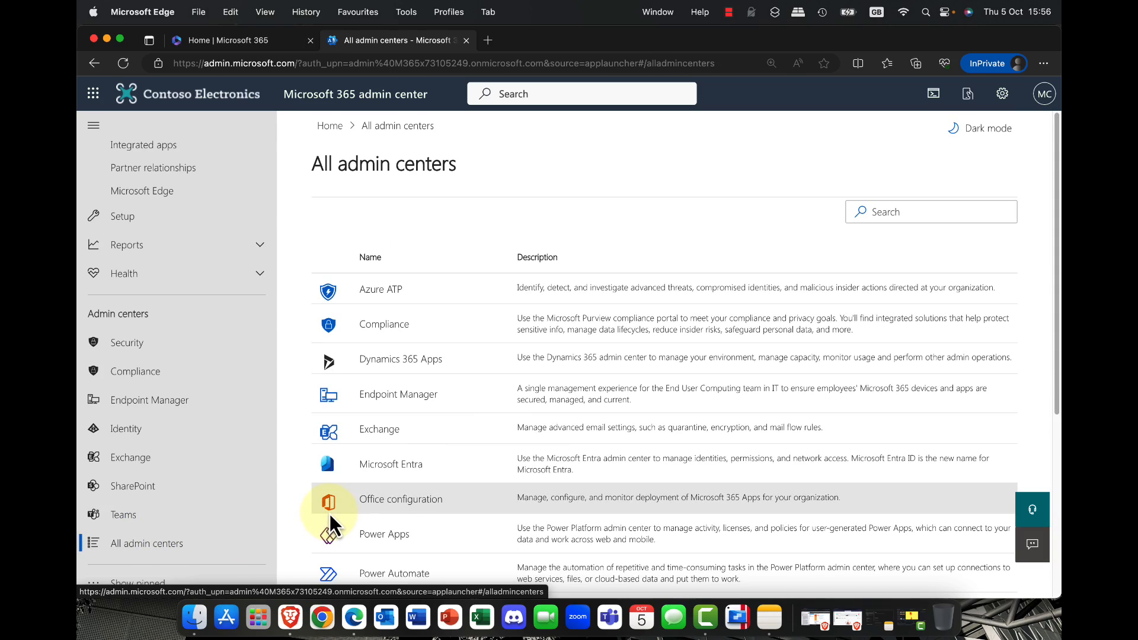
scroll(501, 417, down, 2)
scroll(501, 418, down, 3)
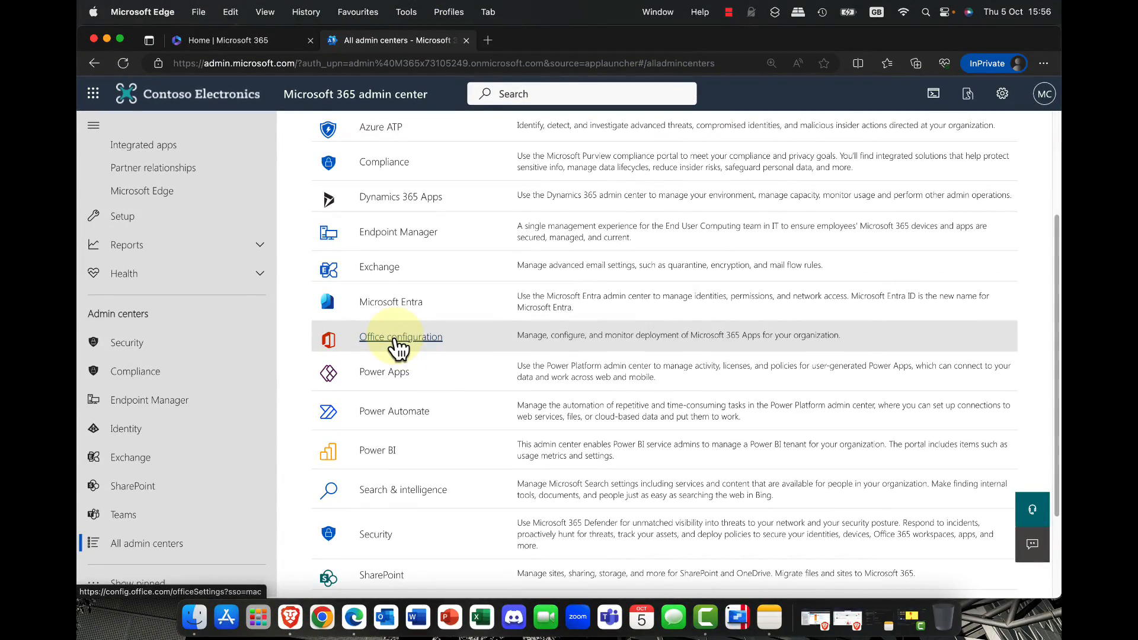
click(398, 342)
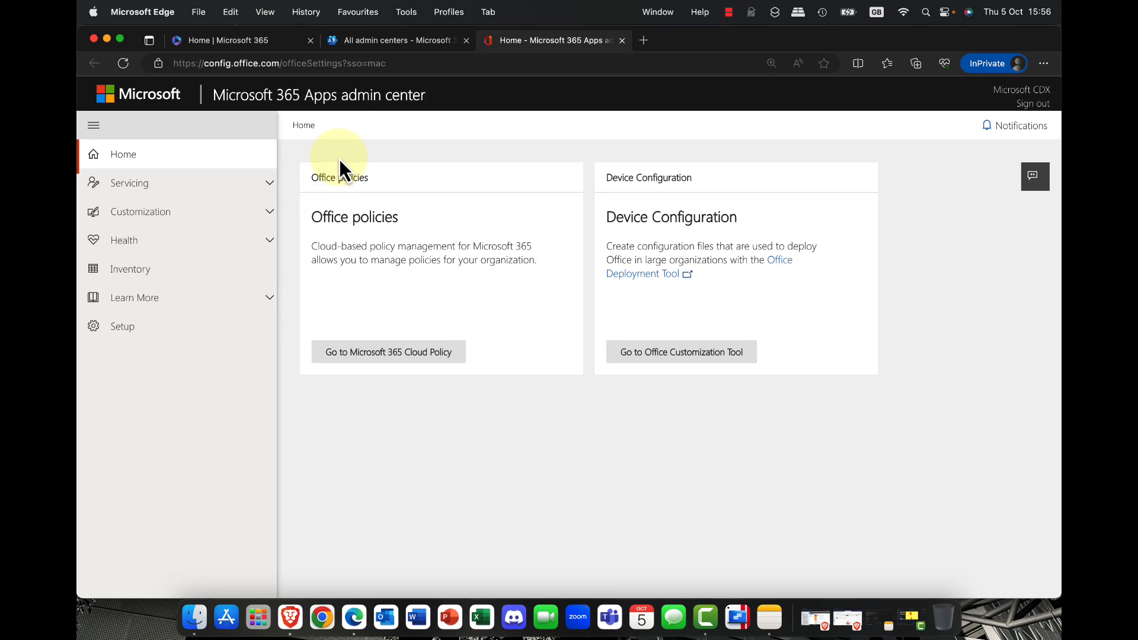
key(super+equal)
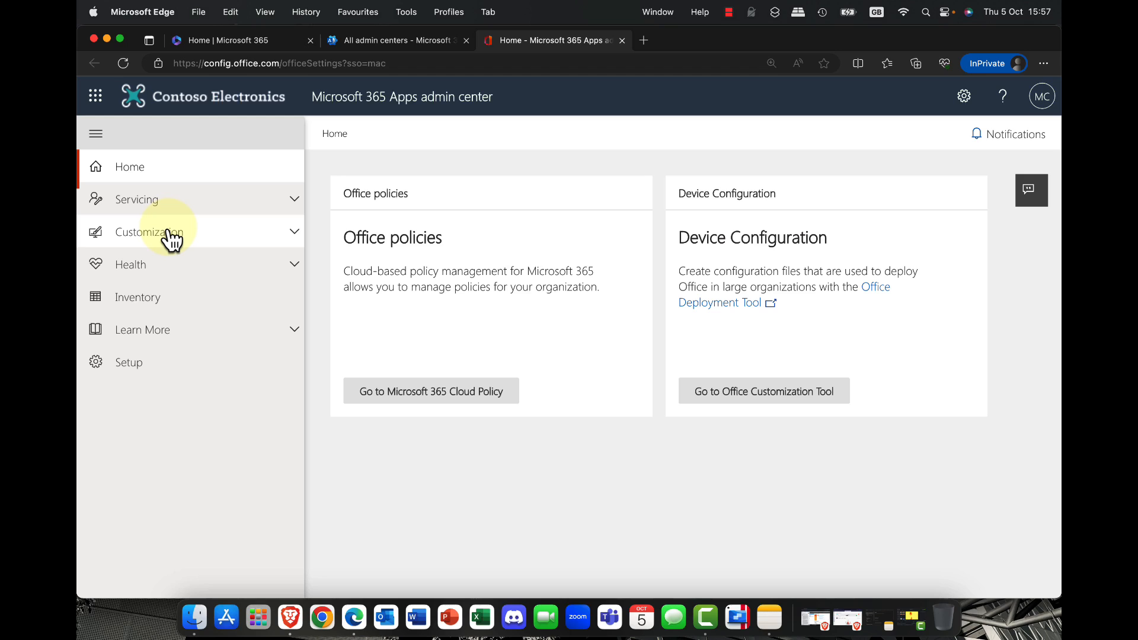
click(219, 39)
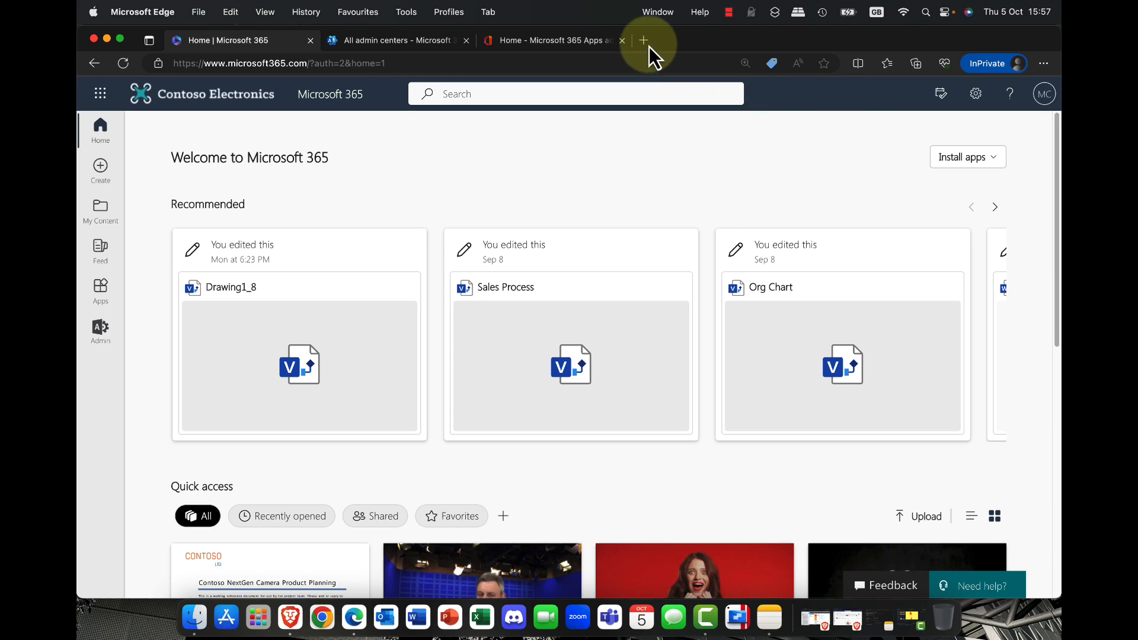
click(539, 37)
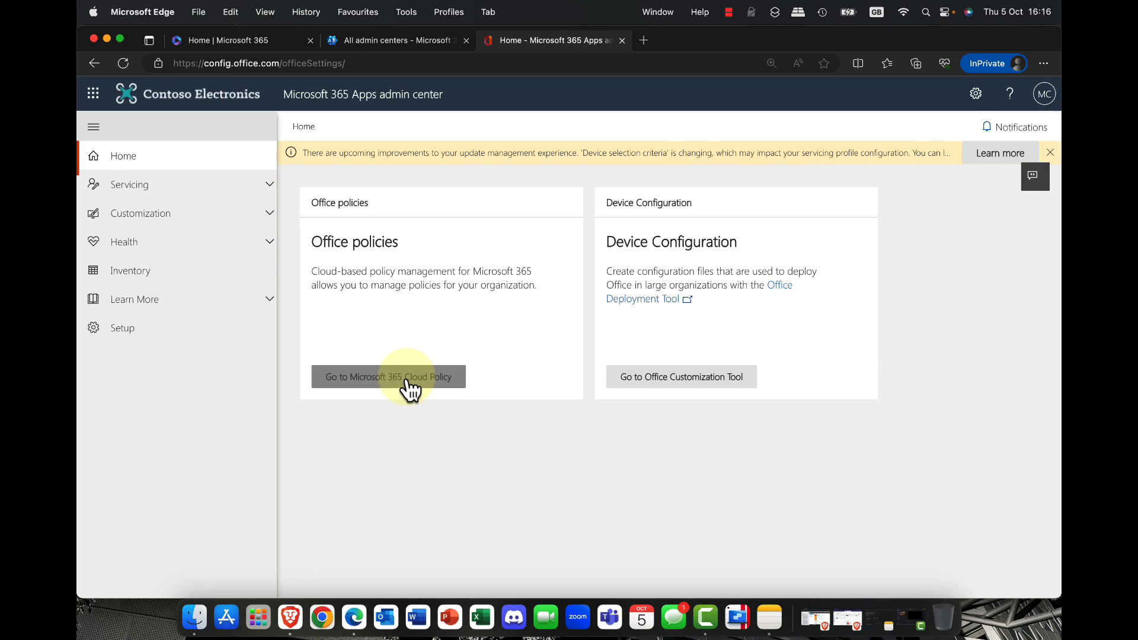
Step: Create a Microsoft 365 Cloud Policy configuration named Oslo Policy and continue to its scope
click(407, 386)
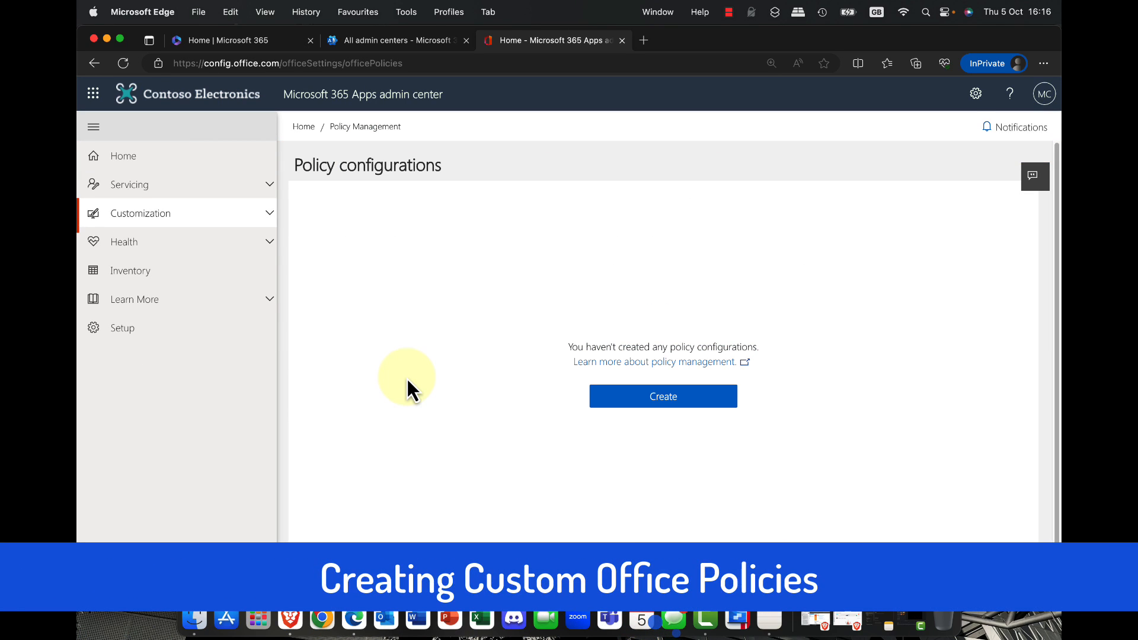
click(665, 395)
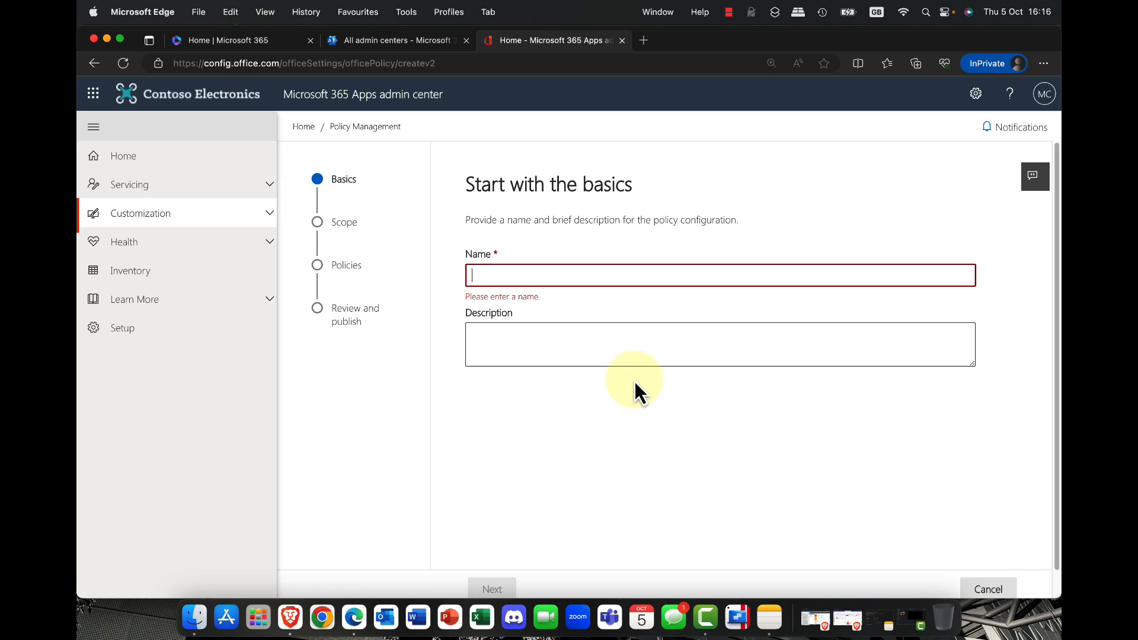
click(569, 274)
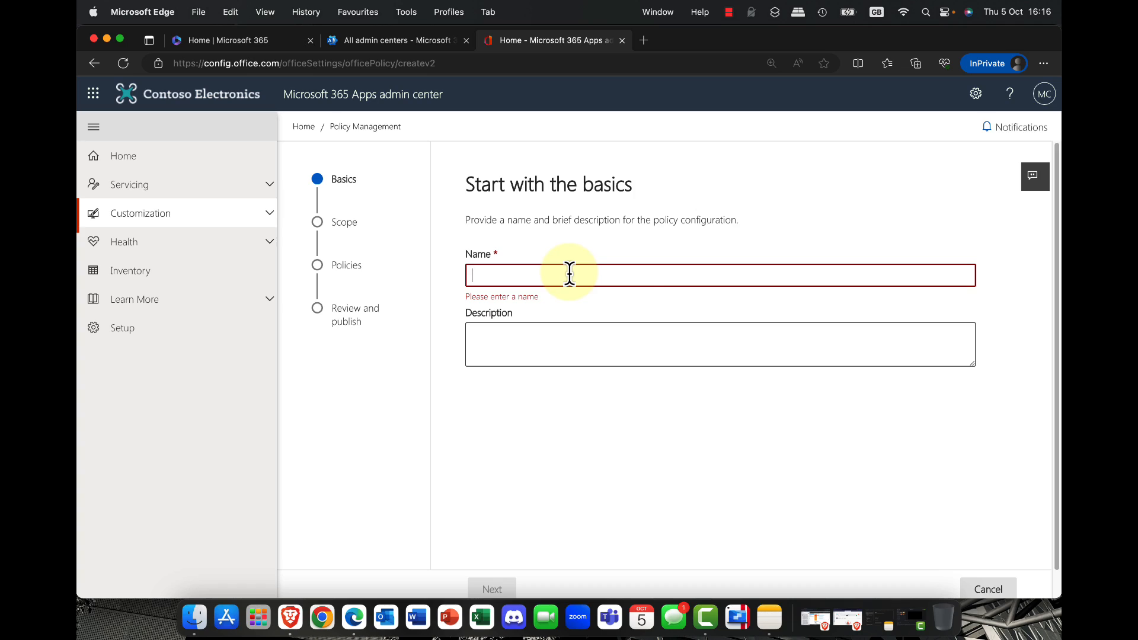
text(Oslo)
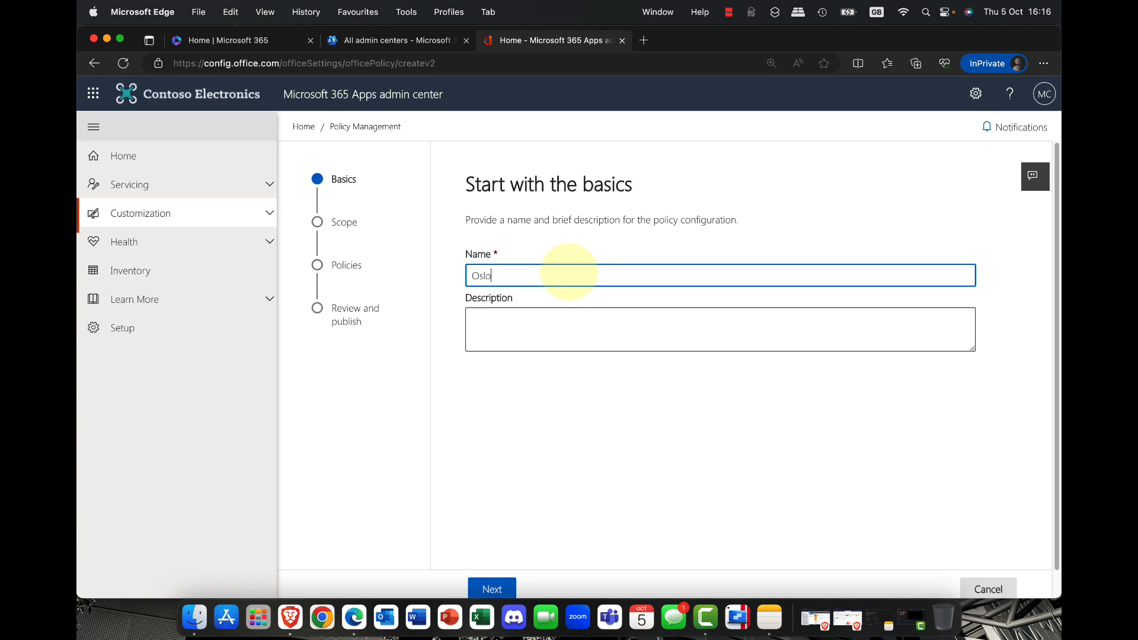
text( Policy)
click(543, 329)
click(498, 591)
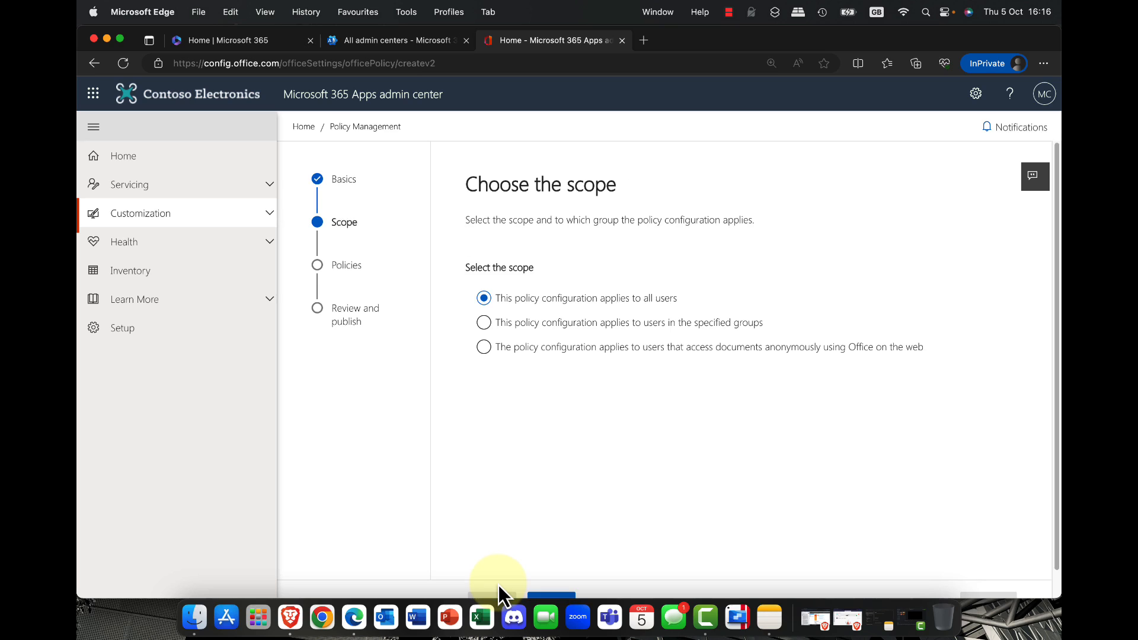
Step: Try the specified-groups and anonymous web access scopes for the policy, and restore the all-users scope
click(683, 325)
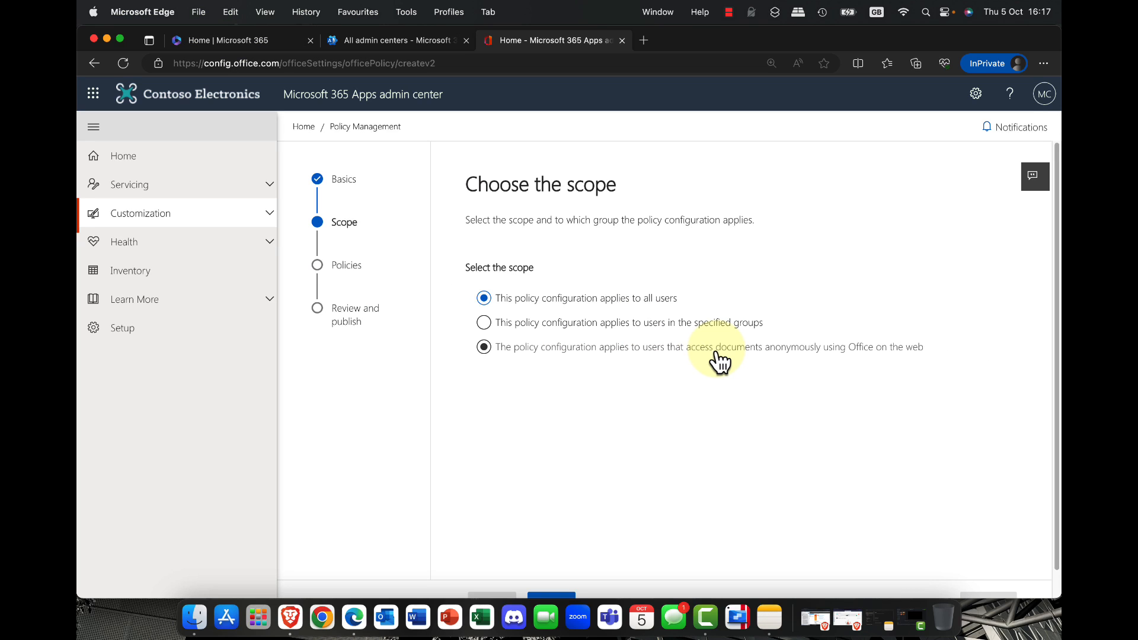
click(682, 358)
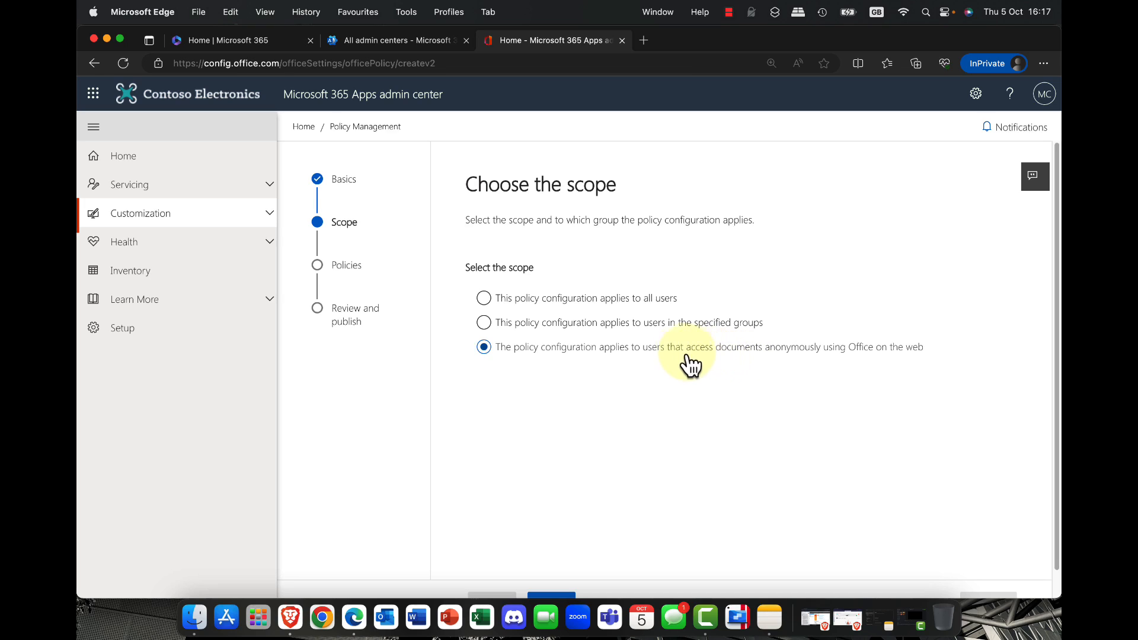
click(605, 302)
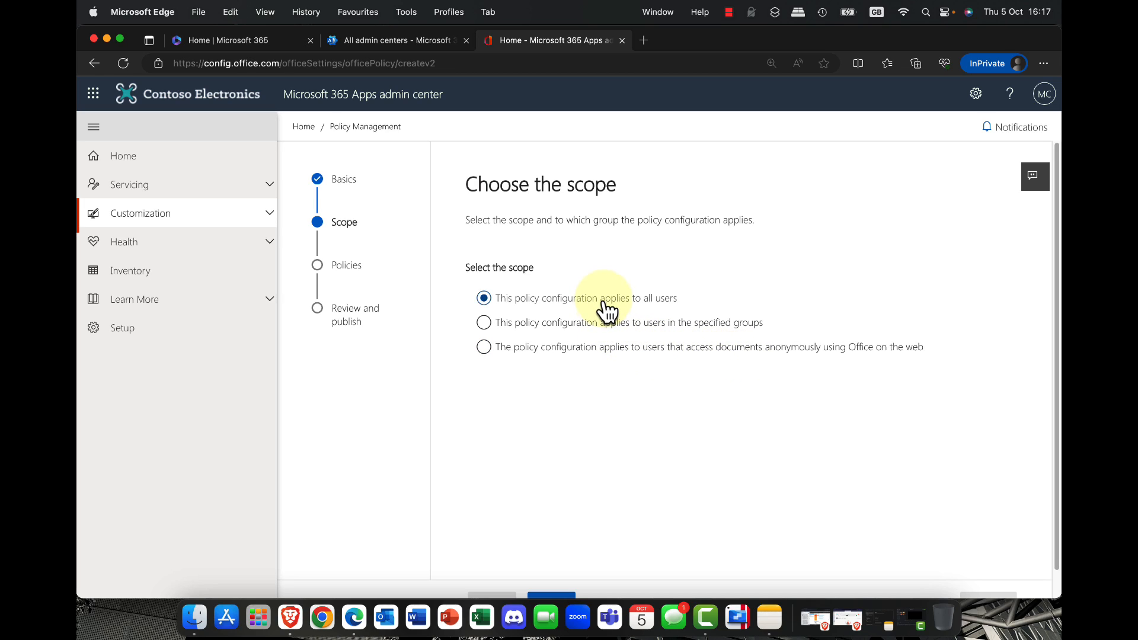
Step: Apply the policy configuration to users in specified groups and add the Oslo HQ group
click(596, 326)
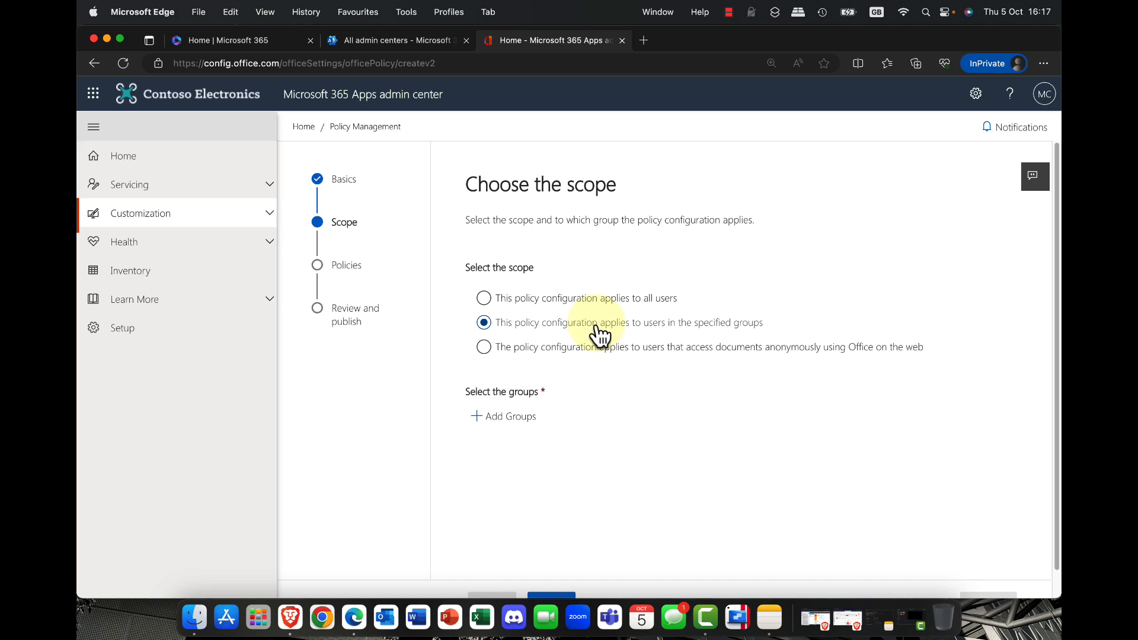
click(512, 419)
click(849, 184)
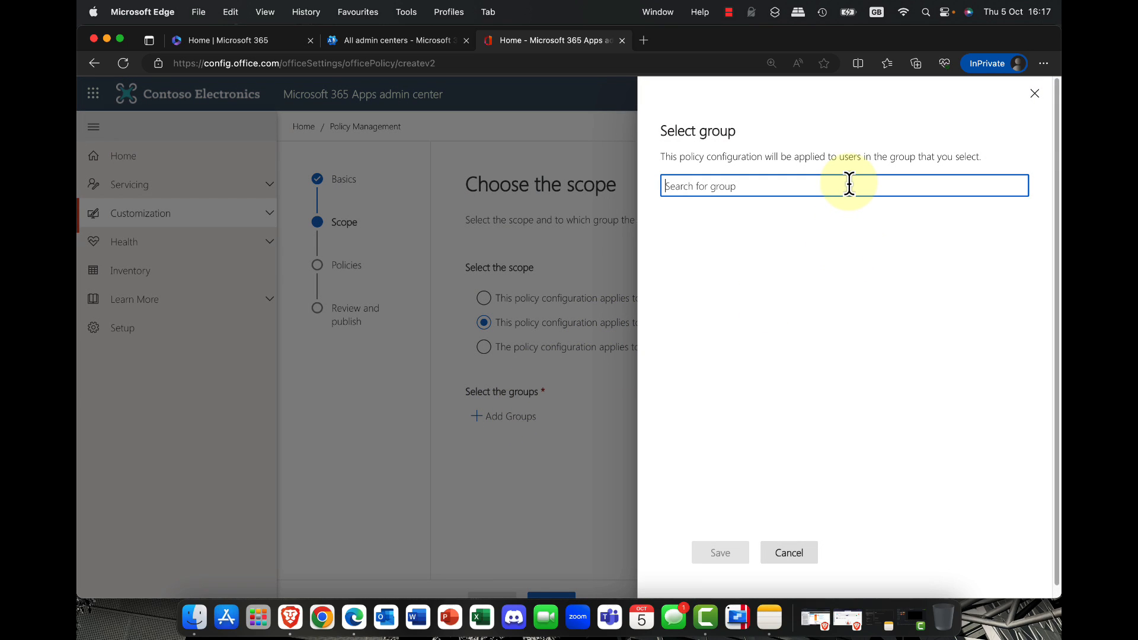
text(os)
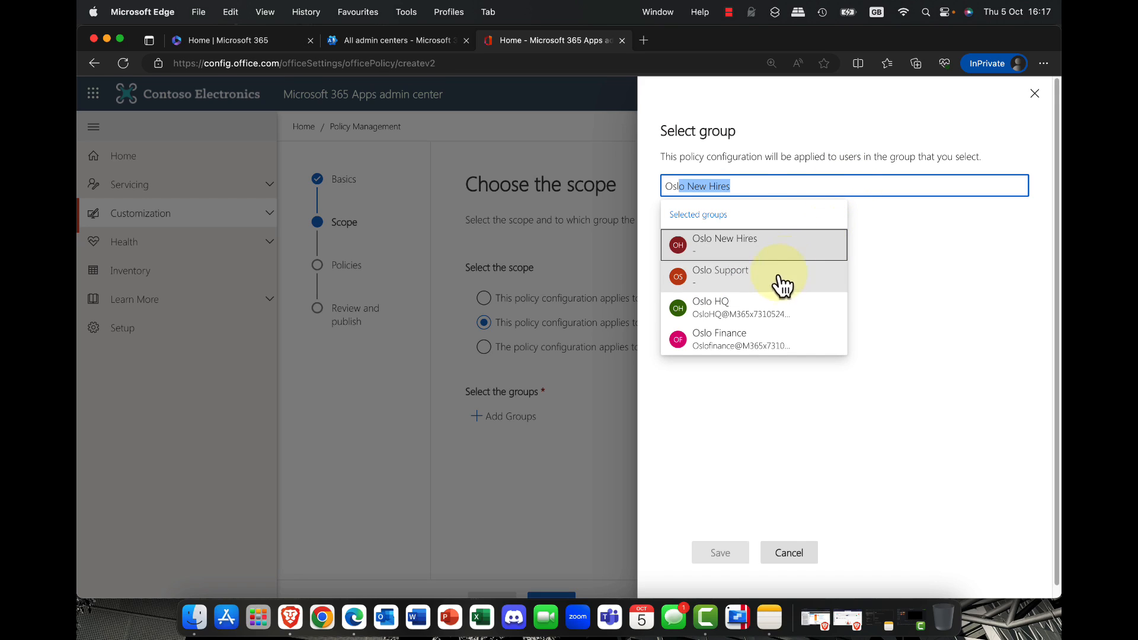
click(715, 316)
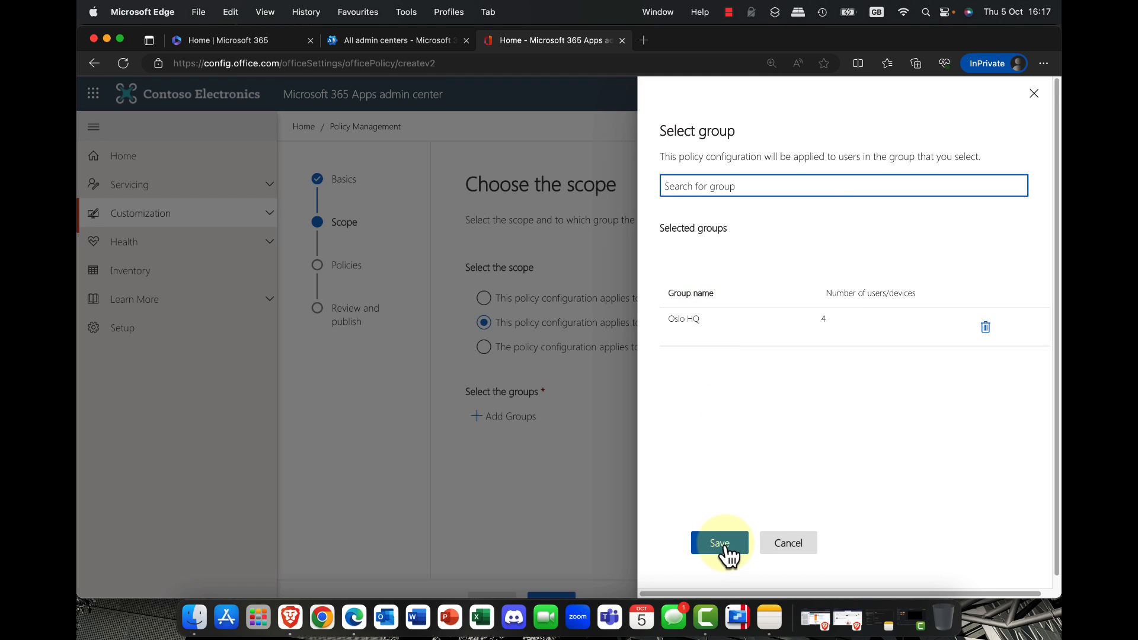
click(726, 544)
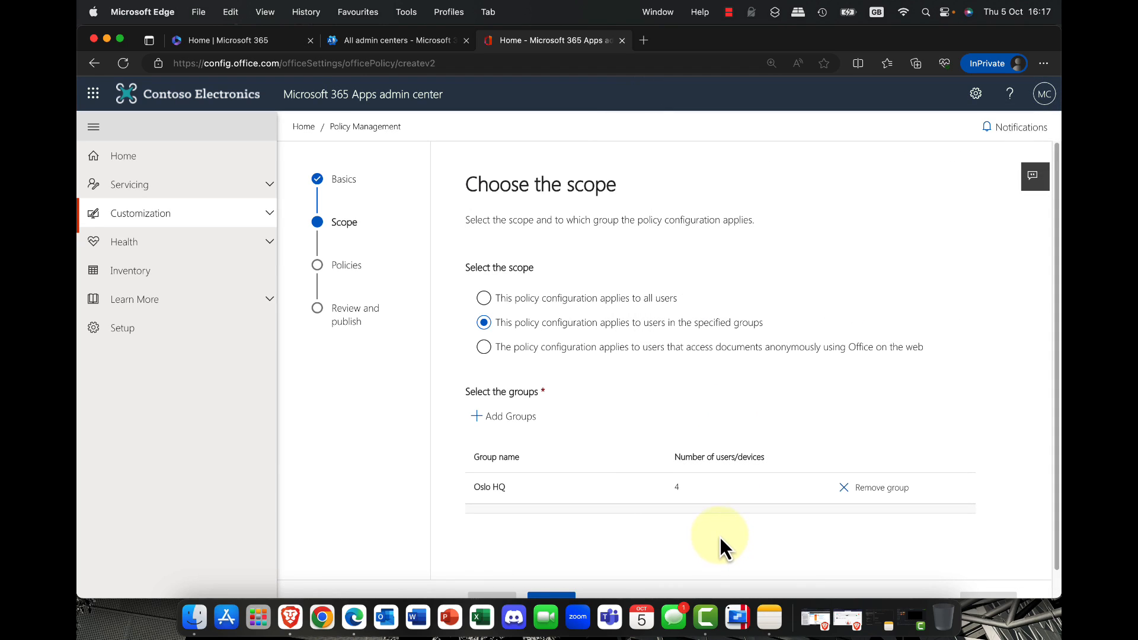
Step: Add the Oslo Finance group to the policy scope and continue to the policy settings
click(511, 421)
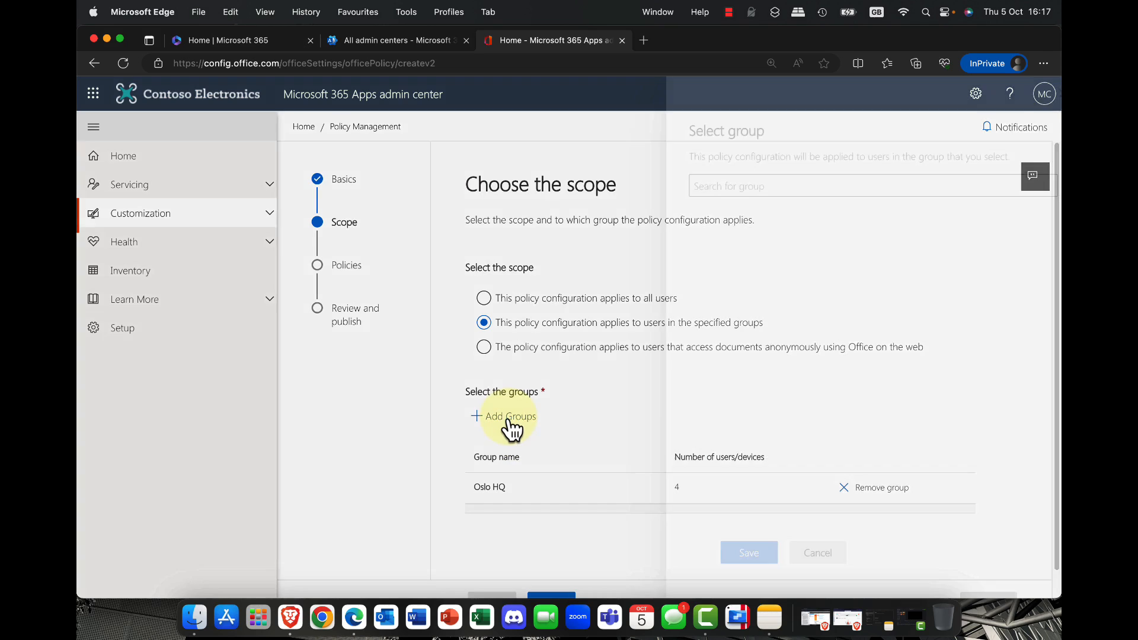
click(766, 192)
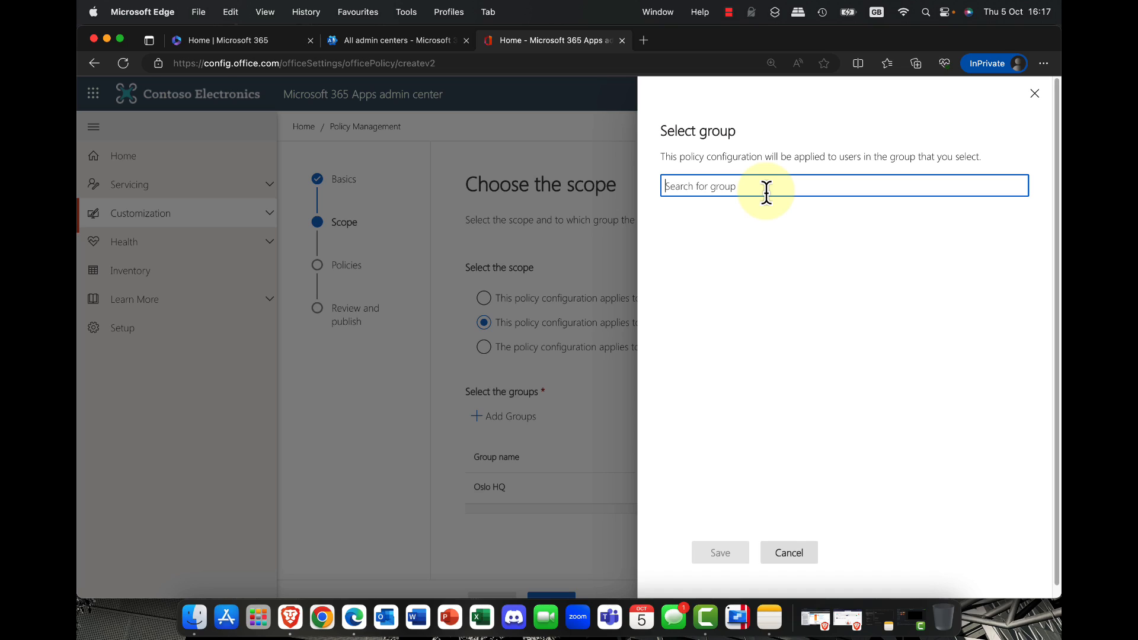
text(oslo New Hires)
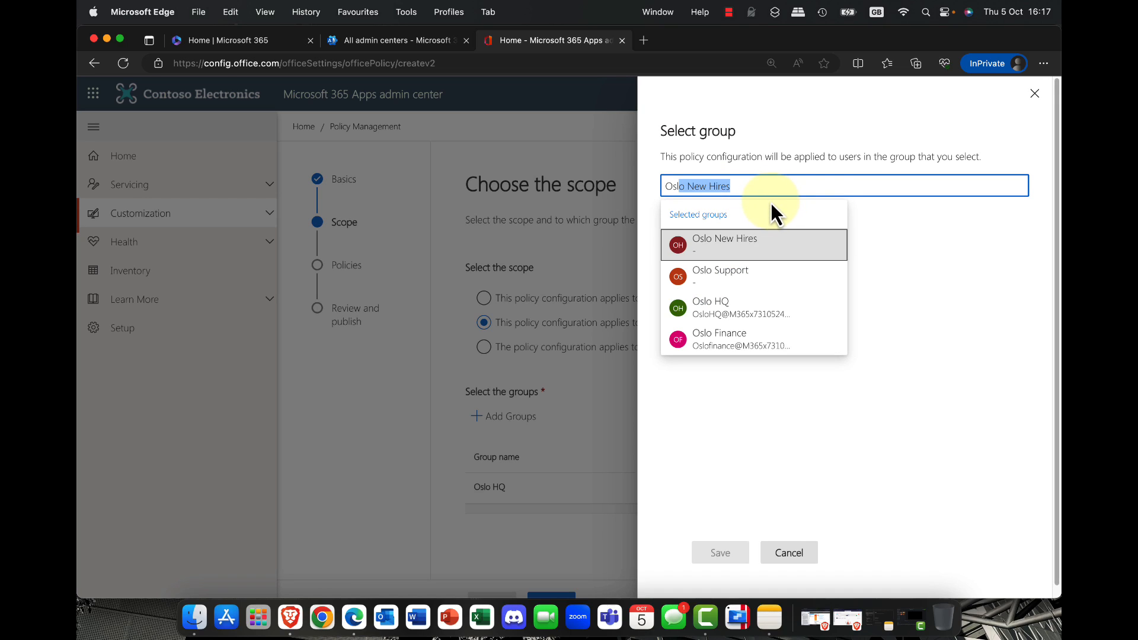
click(724, 351)
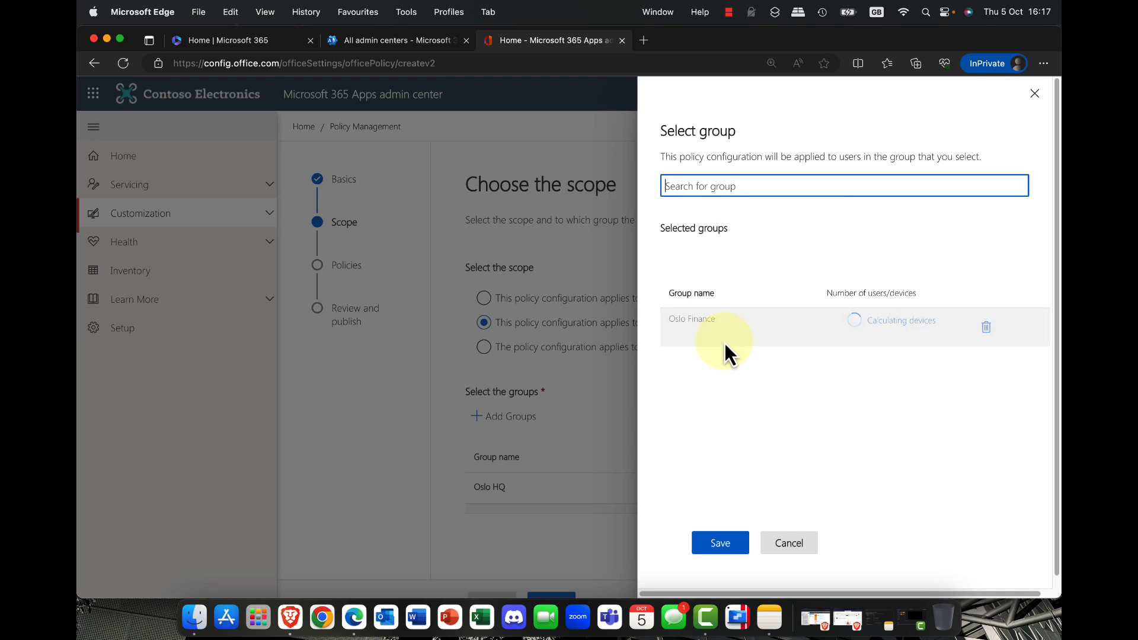
click(712, 541)
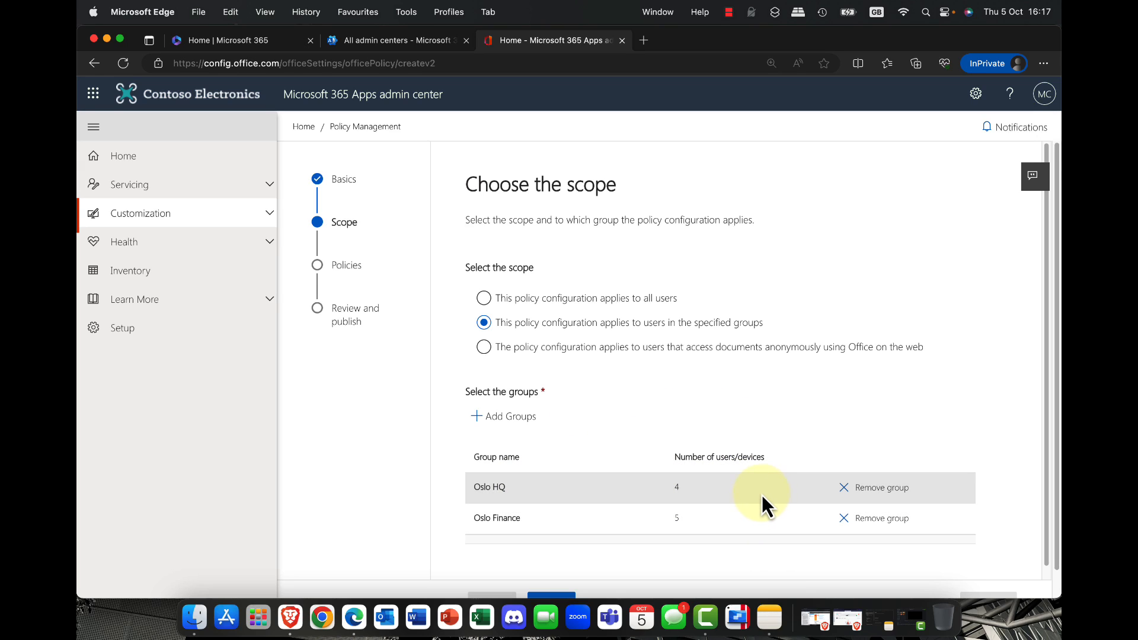
scroll(579, 570, down, 1)
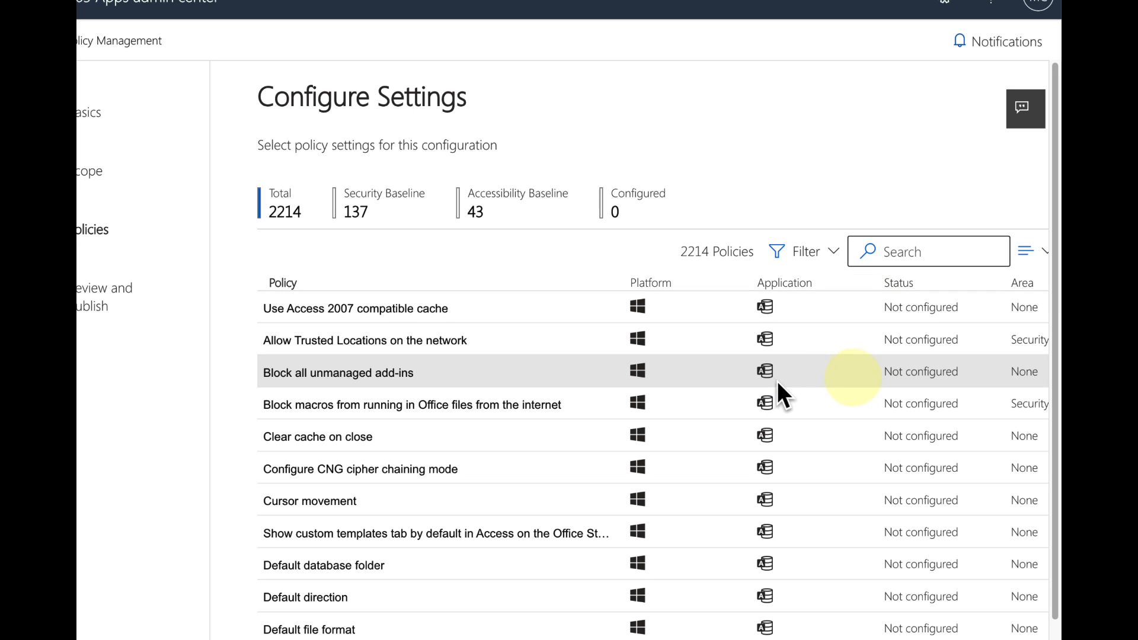
Step: Start a custom policy filter named Oslo1 and limit it to the Windows platform
scroll(838, 357, right, 3)
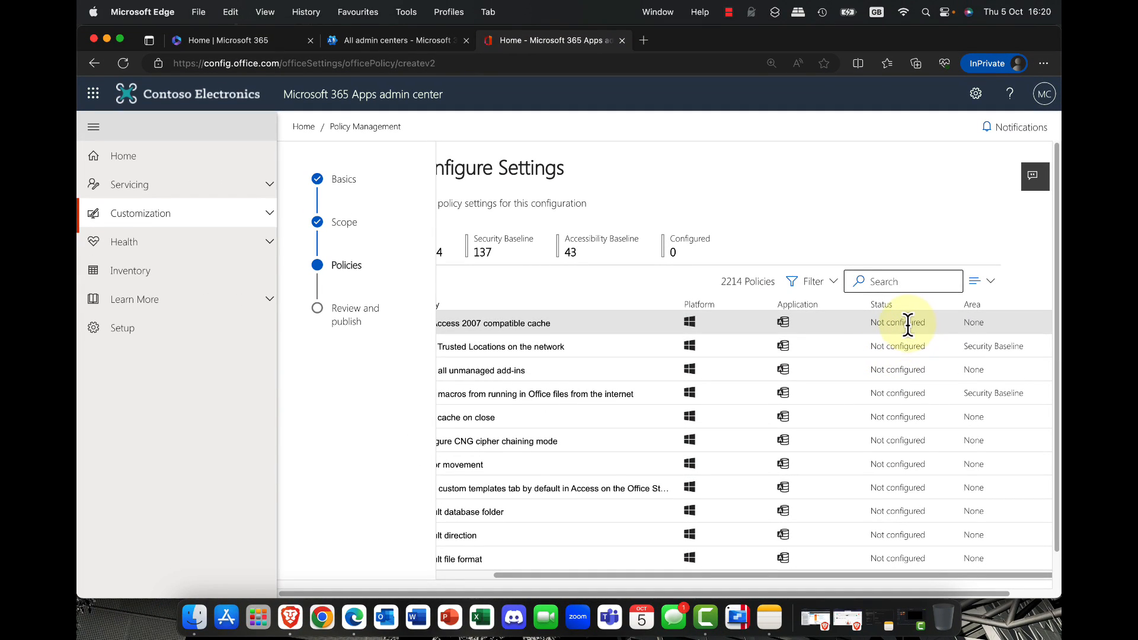
click(833, 289)
click(833, 309)
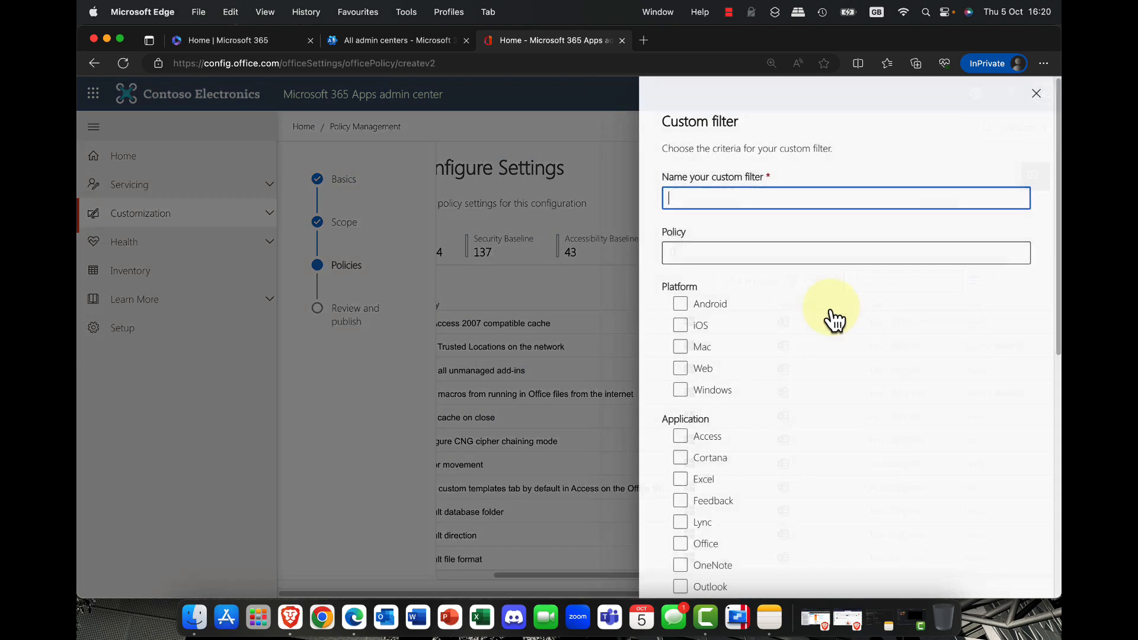
text(Oslo1)
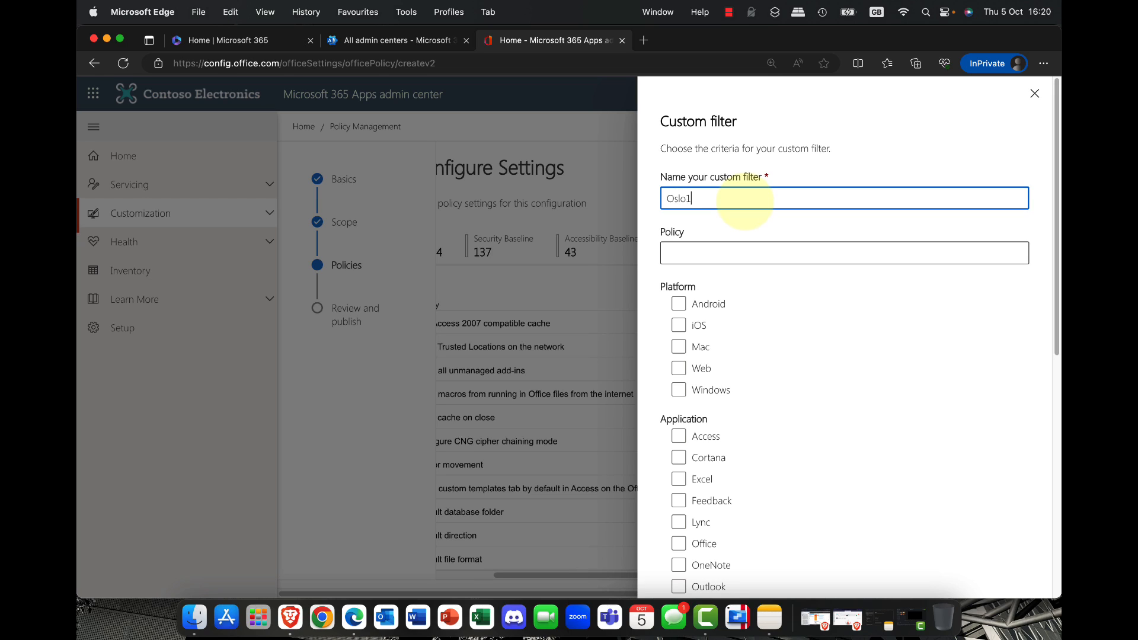
click(680, 390)
Step: Limit the custom filter to policies for the Word application
scroll(759, 385, down, 10)
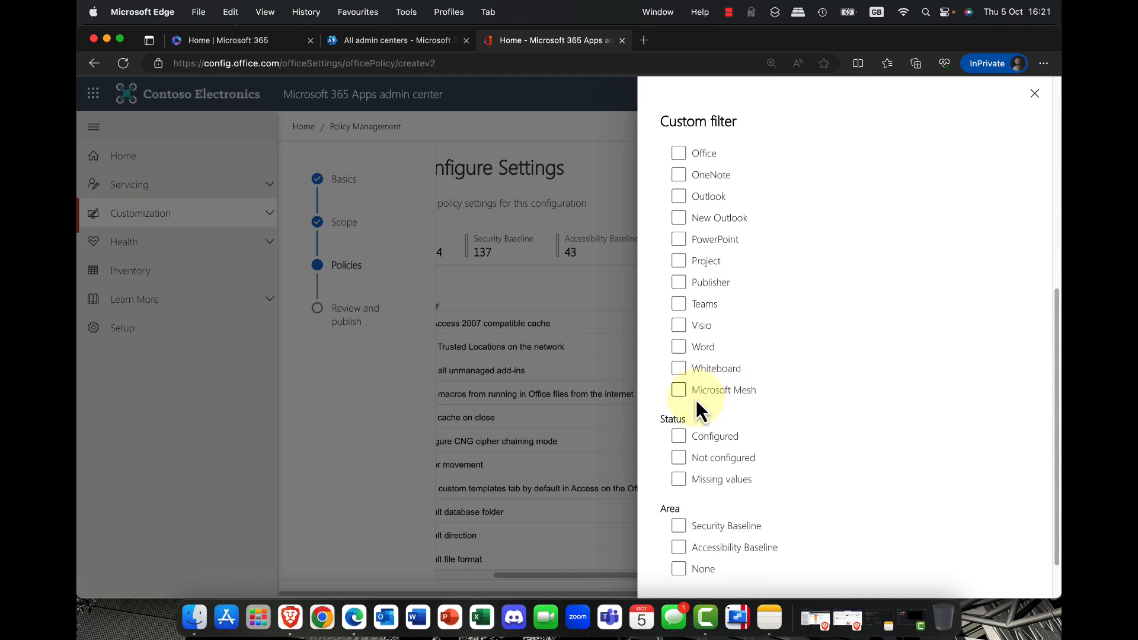
scroll(688, 403, up, 2)
click(676, 443)
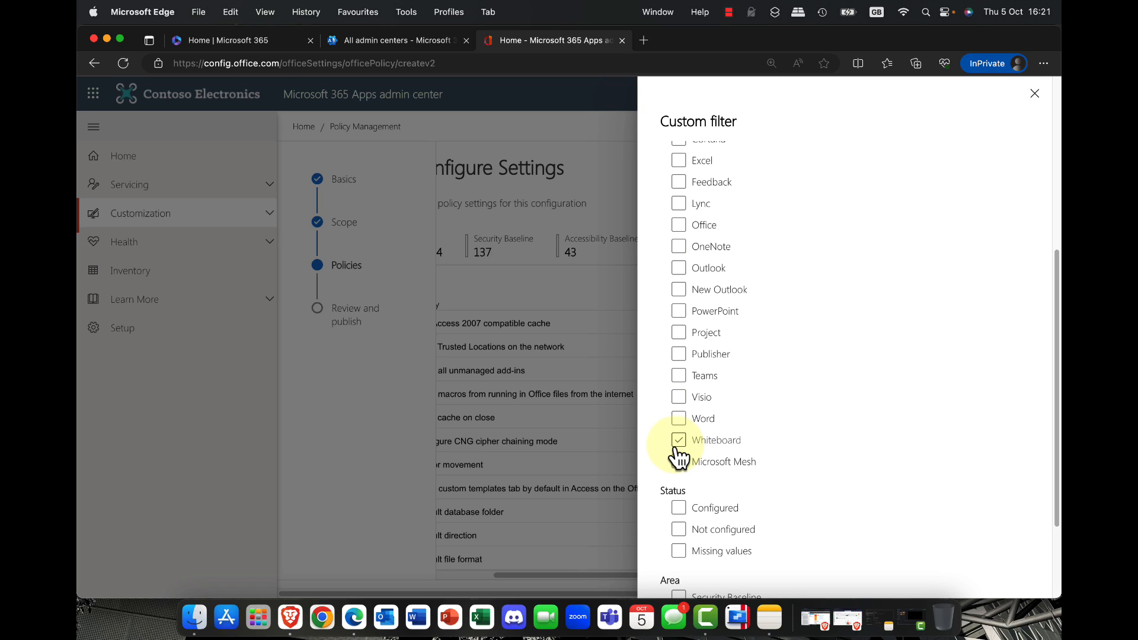
click(679, 422)
click(679, 419)
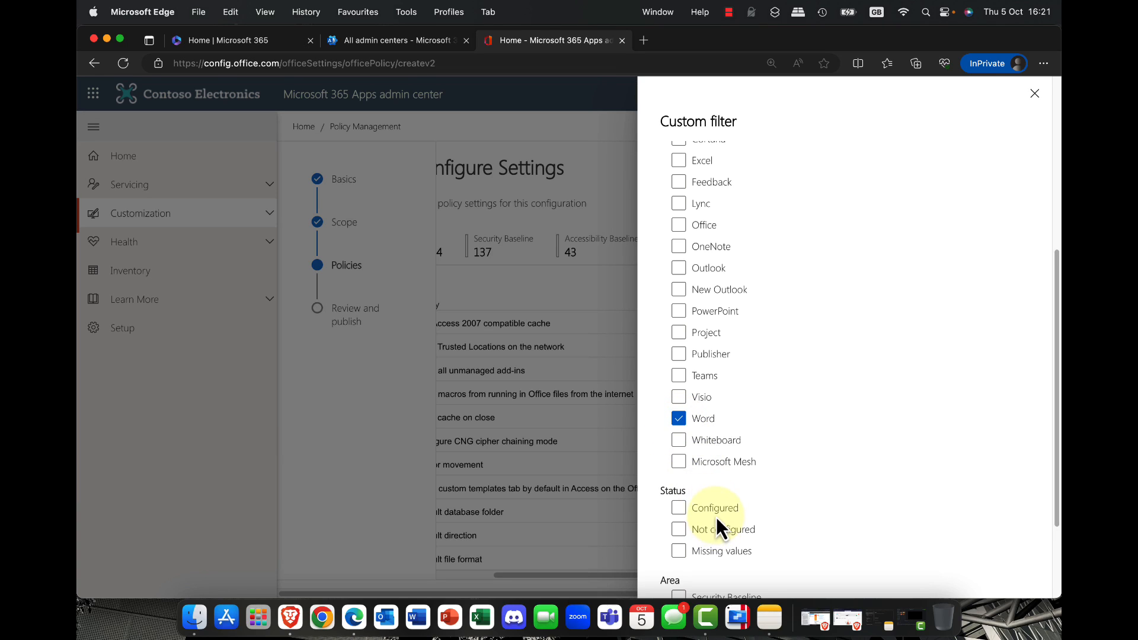
Step: Restrict the custom filter to policies with the Not configured status, and create the filter
scroll(716, 519, down, 3)
scroll(714, 516, down, 1)
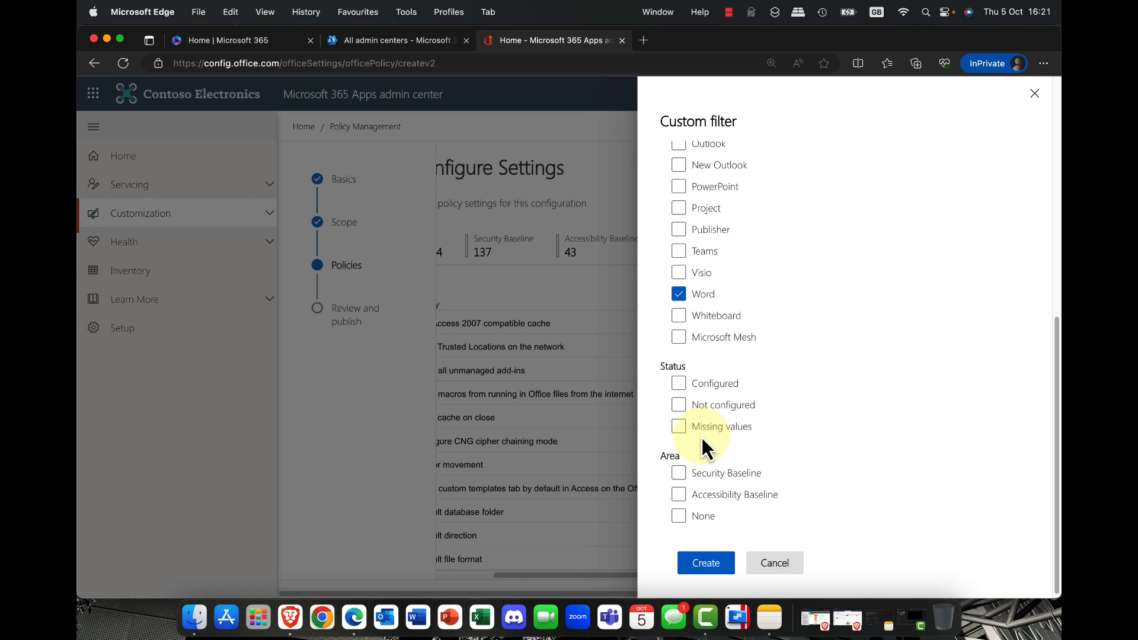
click(679, 406)
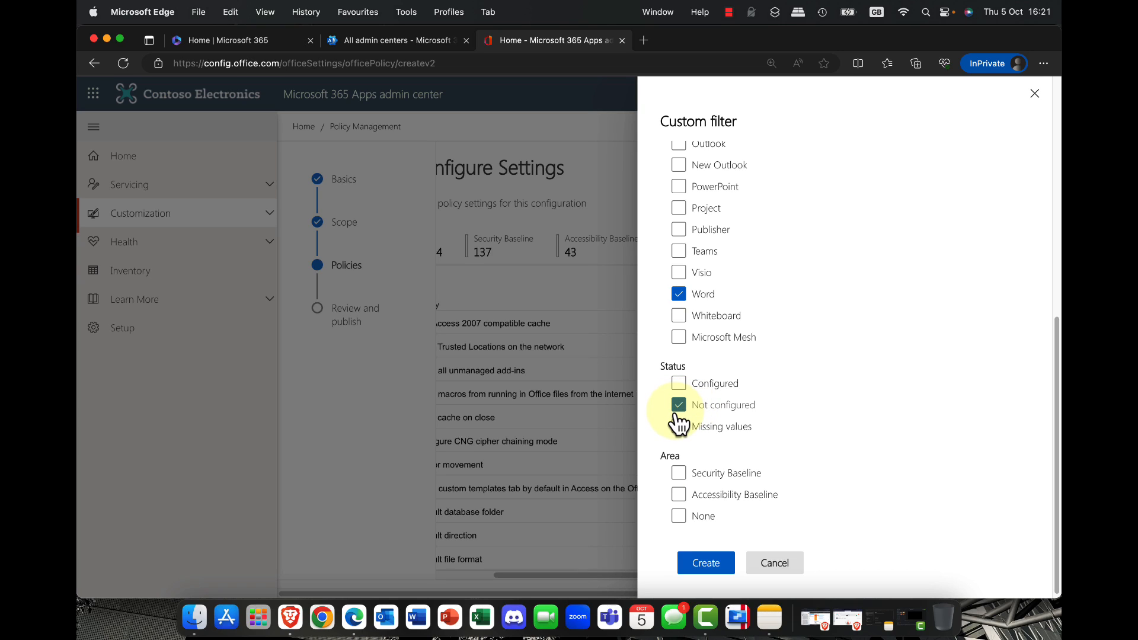
click(679, 474)
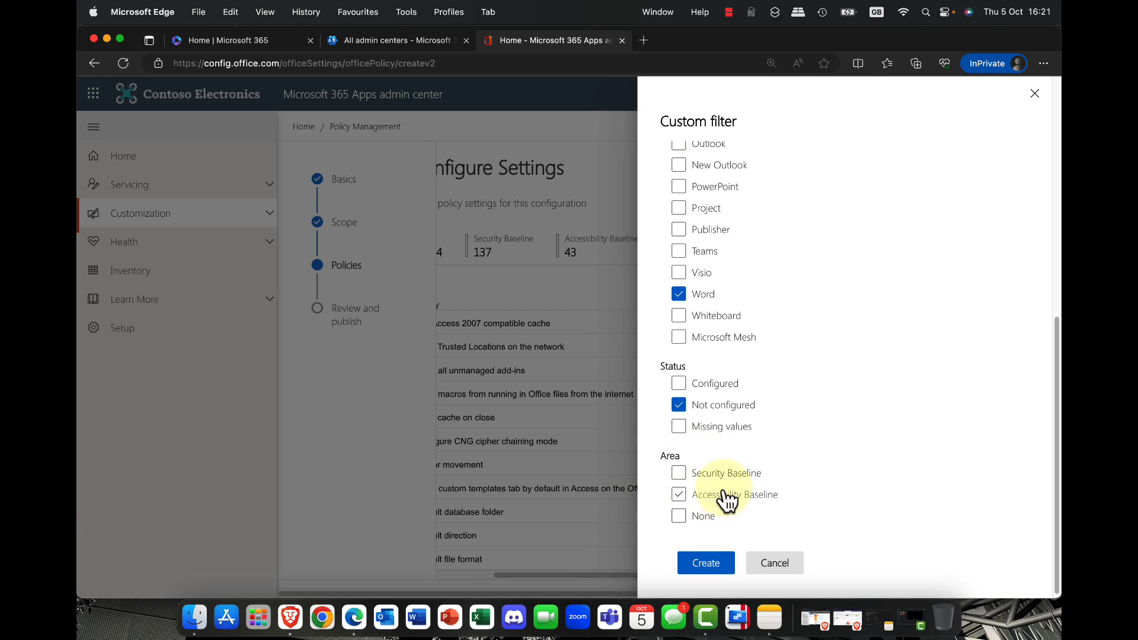
click(700, 565)
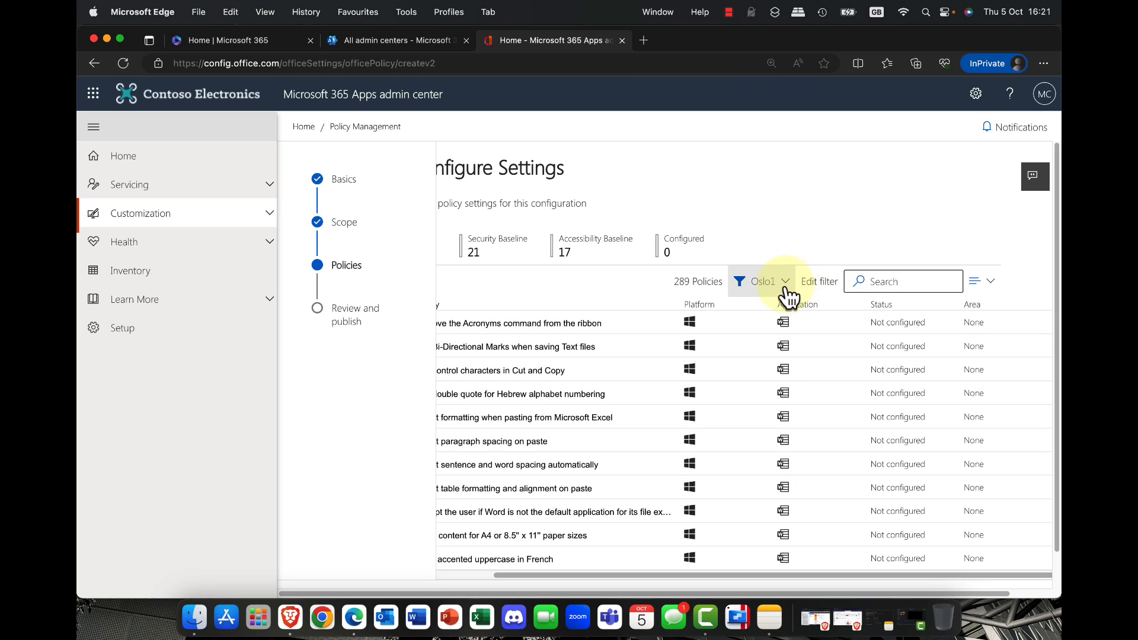
Step: Set the Word policy Allow background saves to Enabled and apply the setting
scroll(536, 369, left, 1)
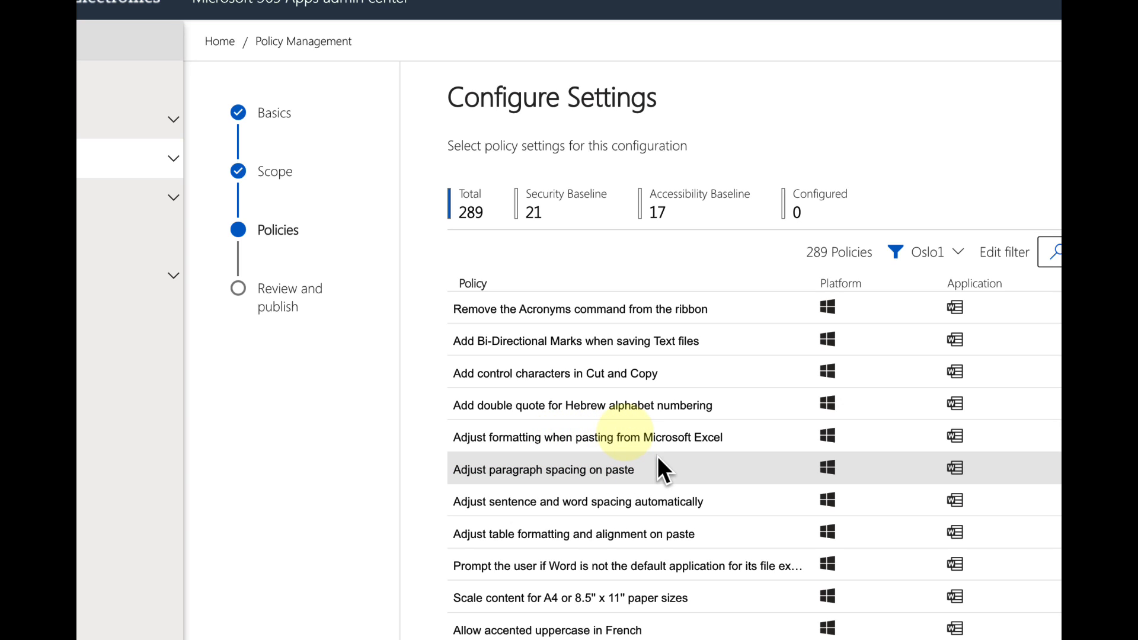
scroll(658, 459, right, 3)
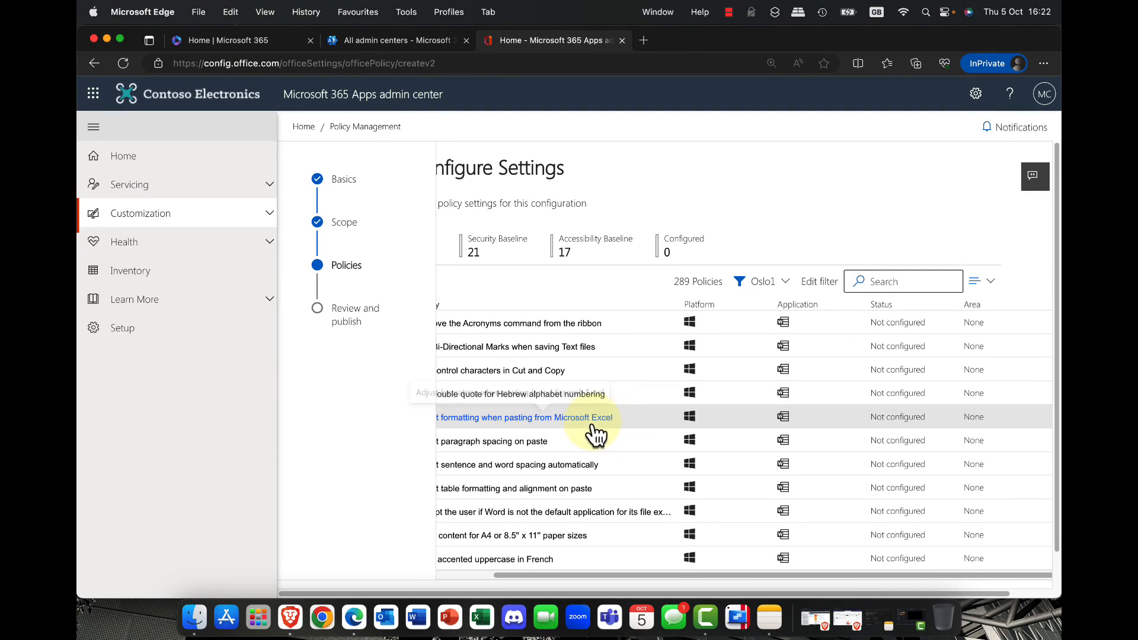
scroll(536, 442, down, 1)
scroll(536, 421, left, 2)
scroll(539, 422, down, 2)
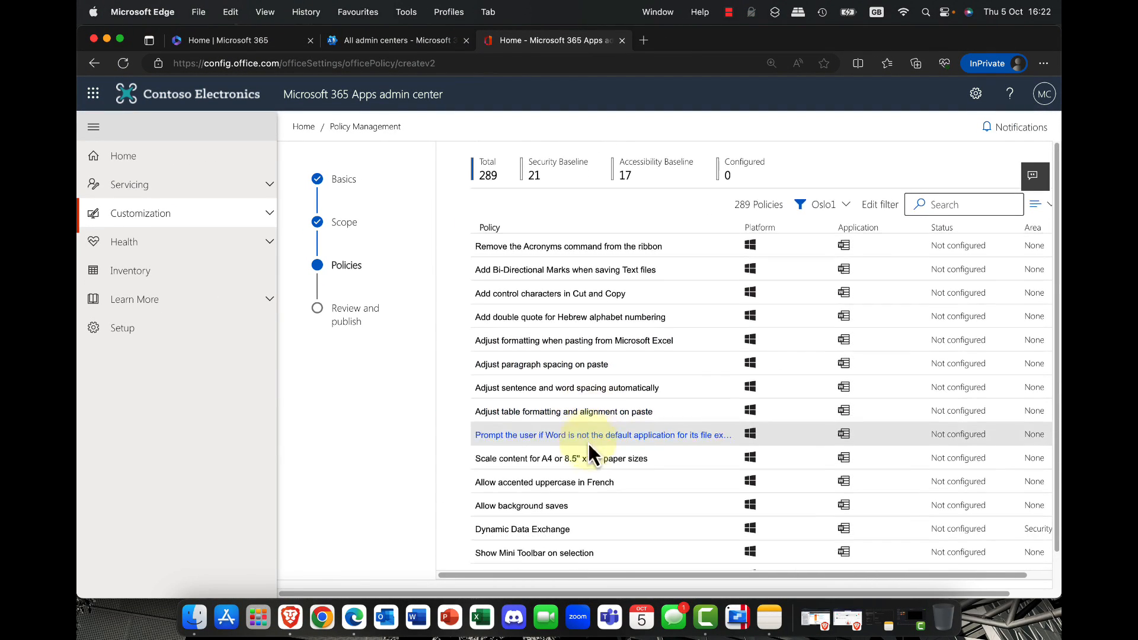
click(539, 500)
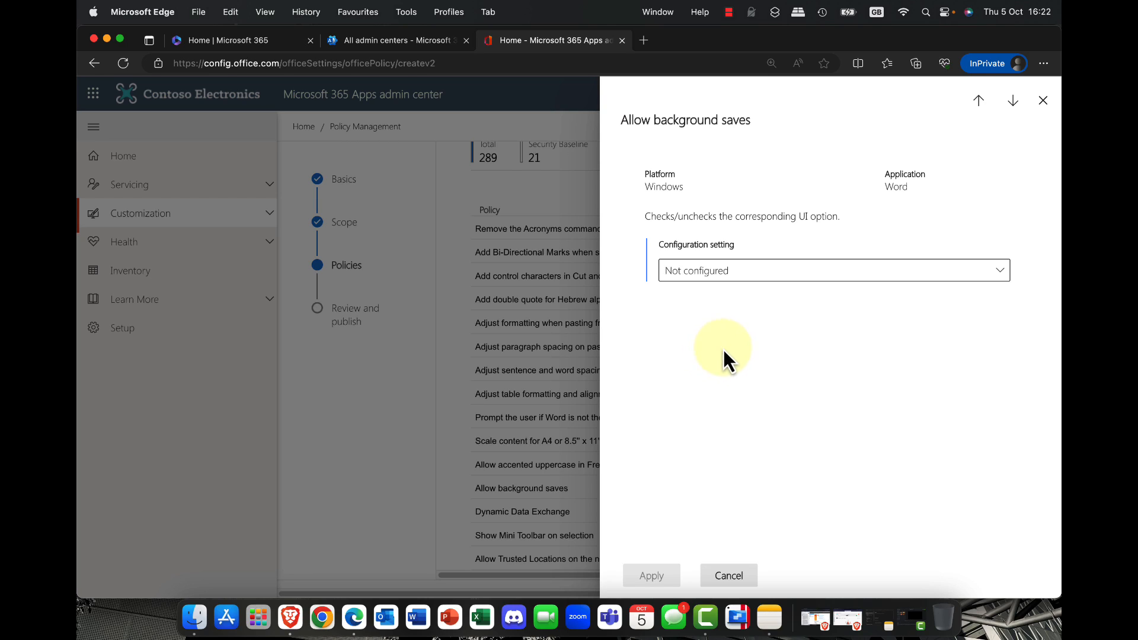
click(1002, 277)
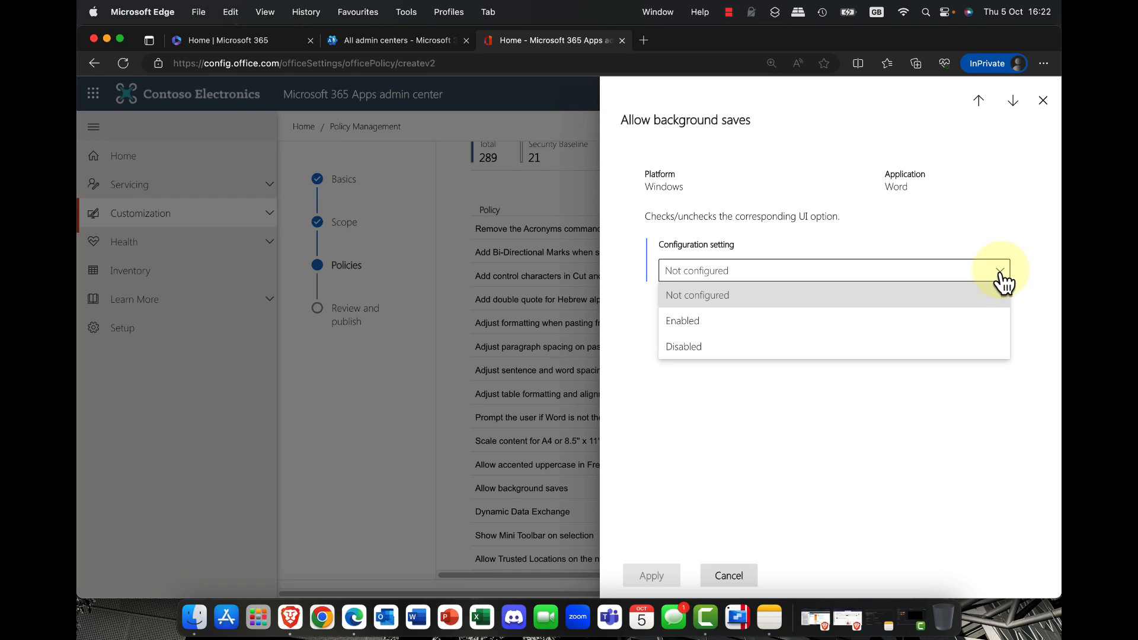
click(685, 321)
click(652, 575)
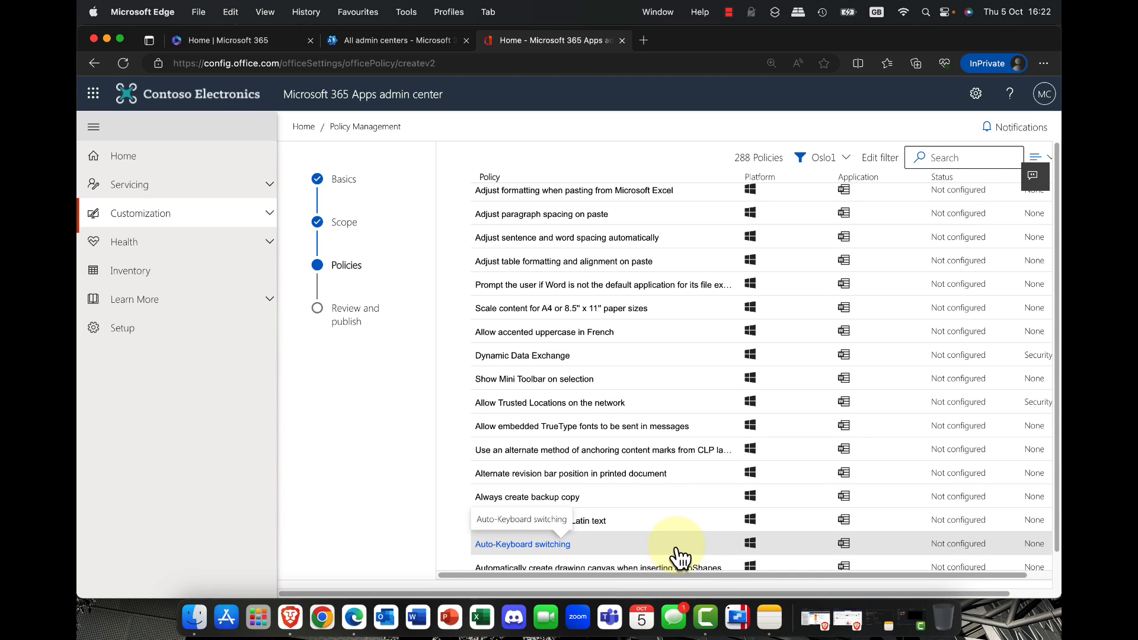
Step: Set the Word policy Print in background to Enabled and apply the setting
scroll(676, 528, down, 1)
scroll(676, 527, down, 5)
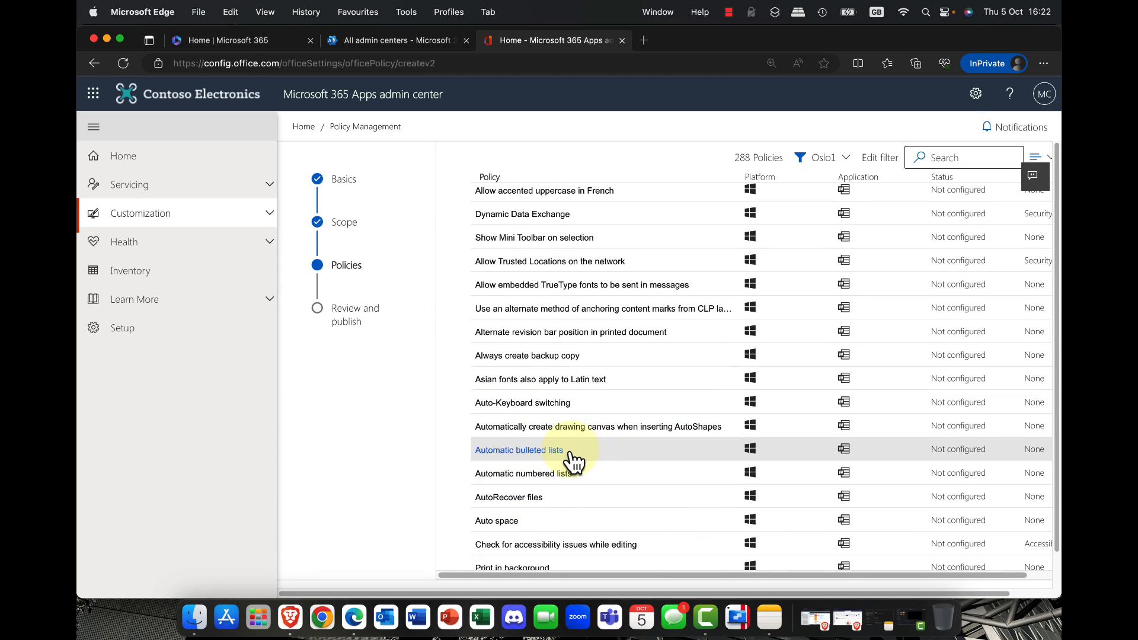
scroll(572, 457, down, 3)
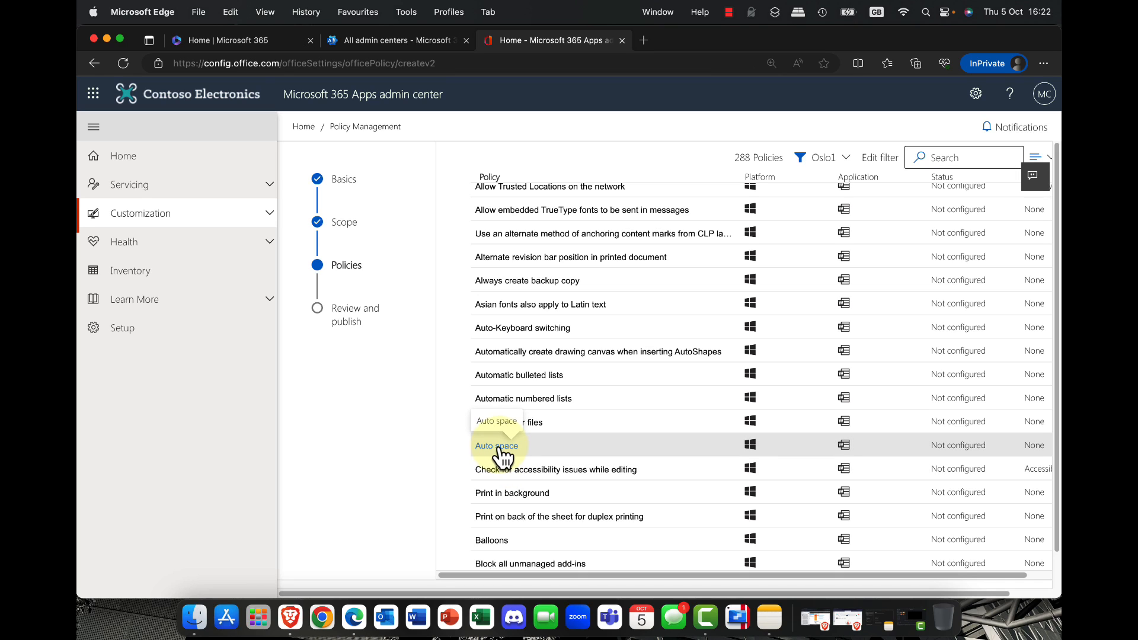
click(524, 497)
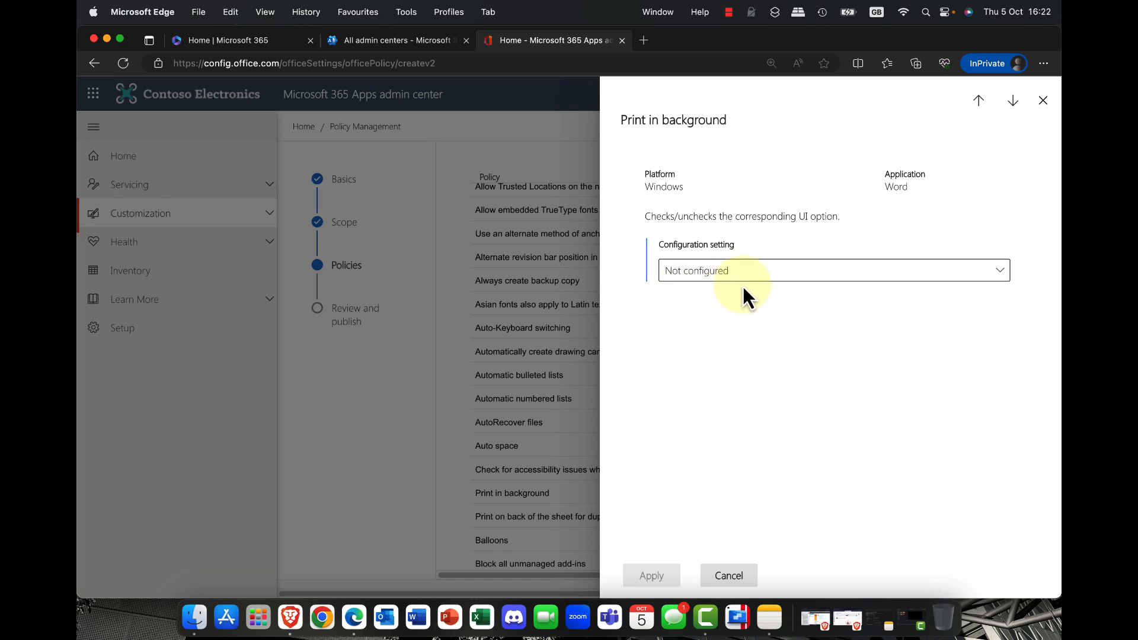
click(759, 278)
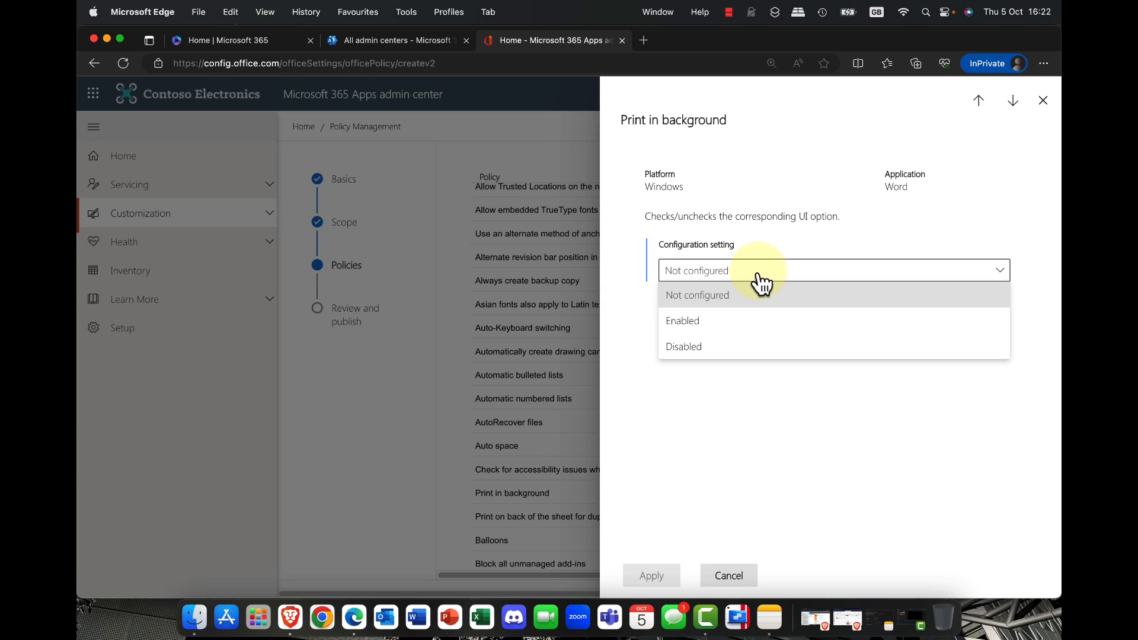
click(677, 320)
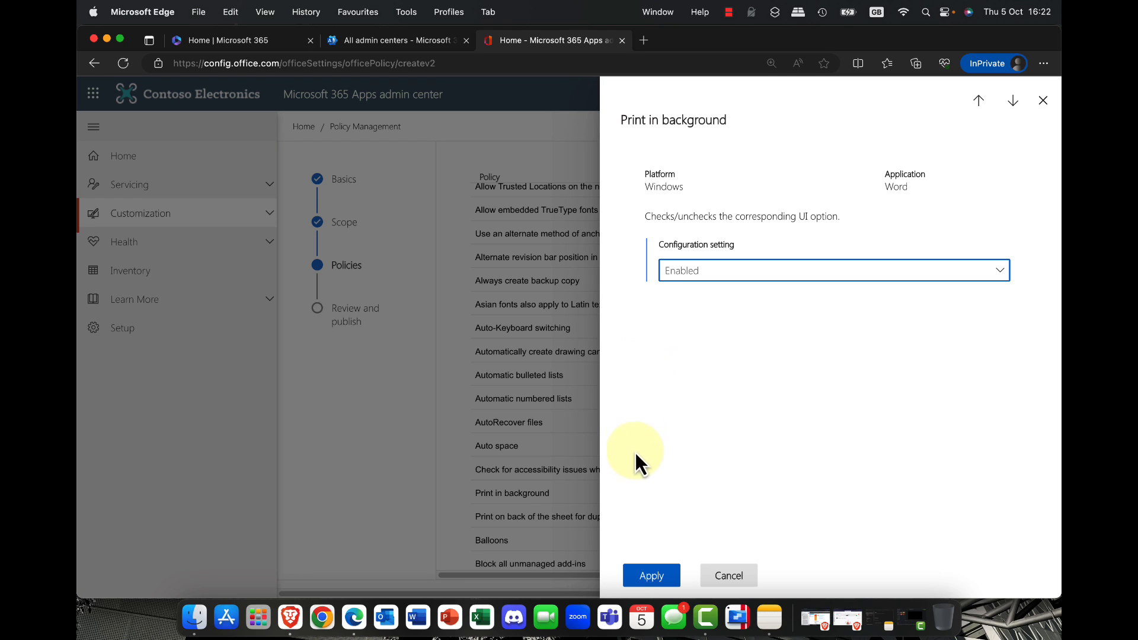
click(654, 583)
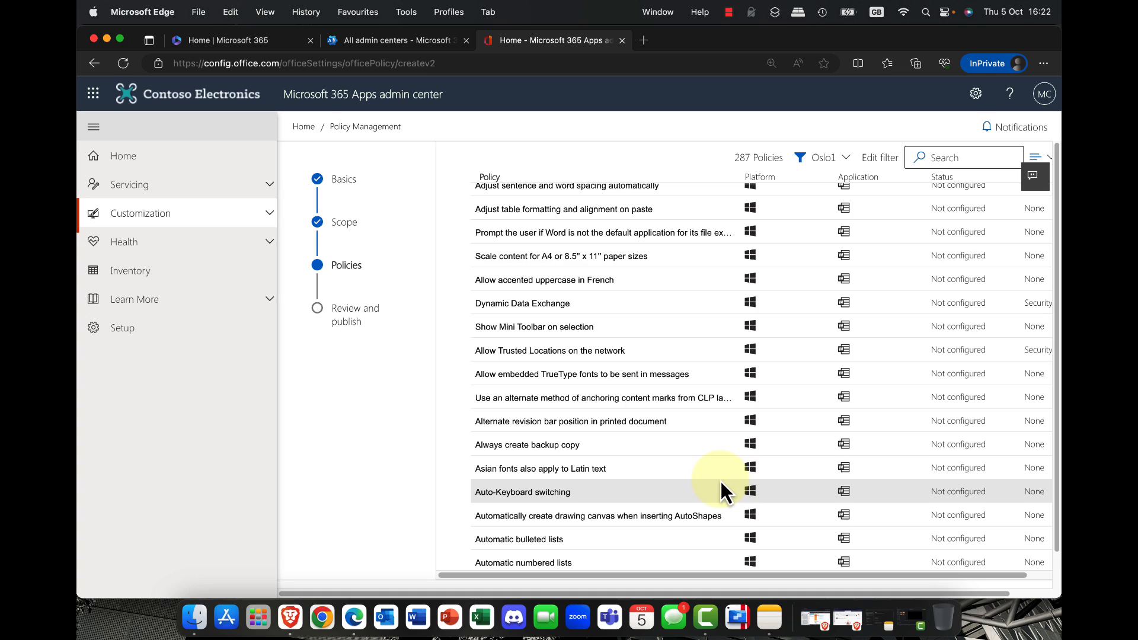
Step: Look through the remaining filtered Word policies and continue to the configuration review
scroll(721, 481, down, 1)
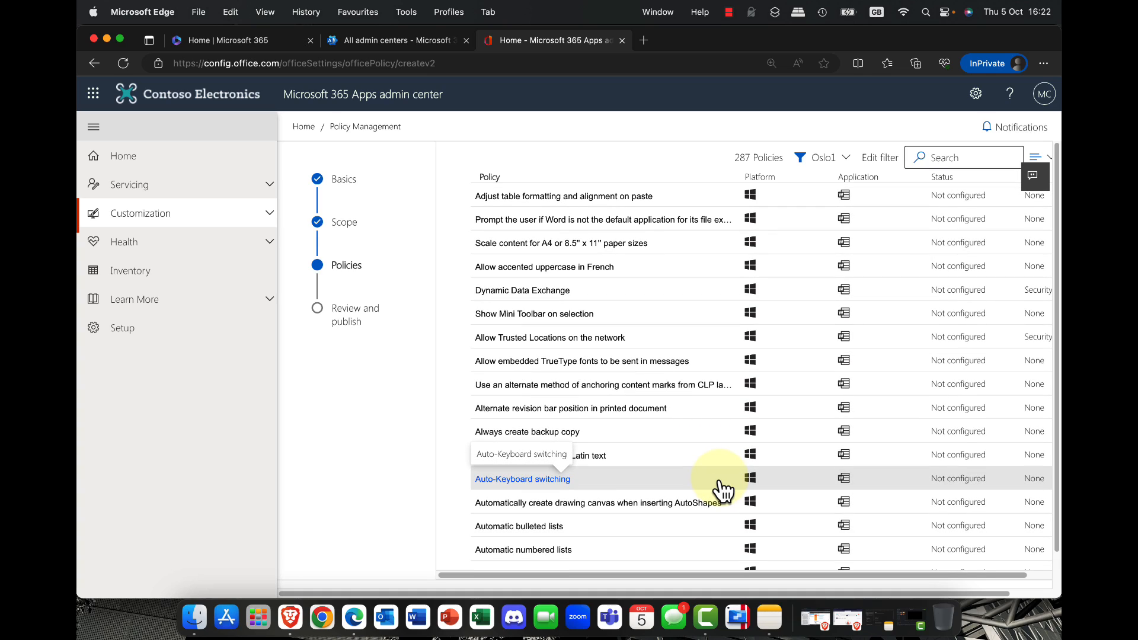
scroll(703, 409, down, 20)
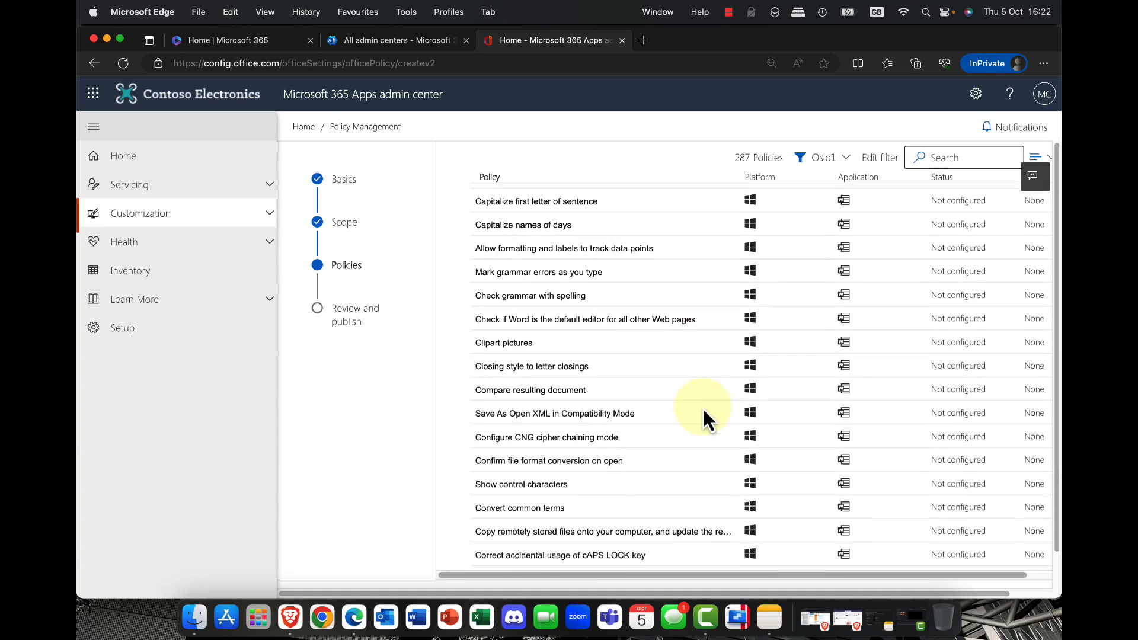
scroll(703, 410, down, 20)
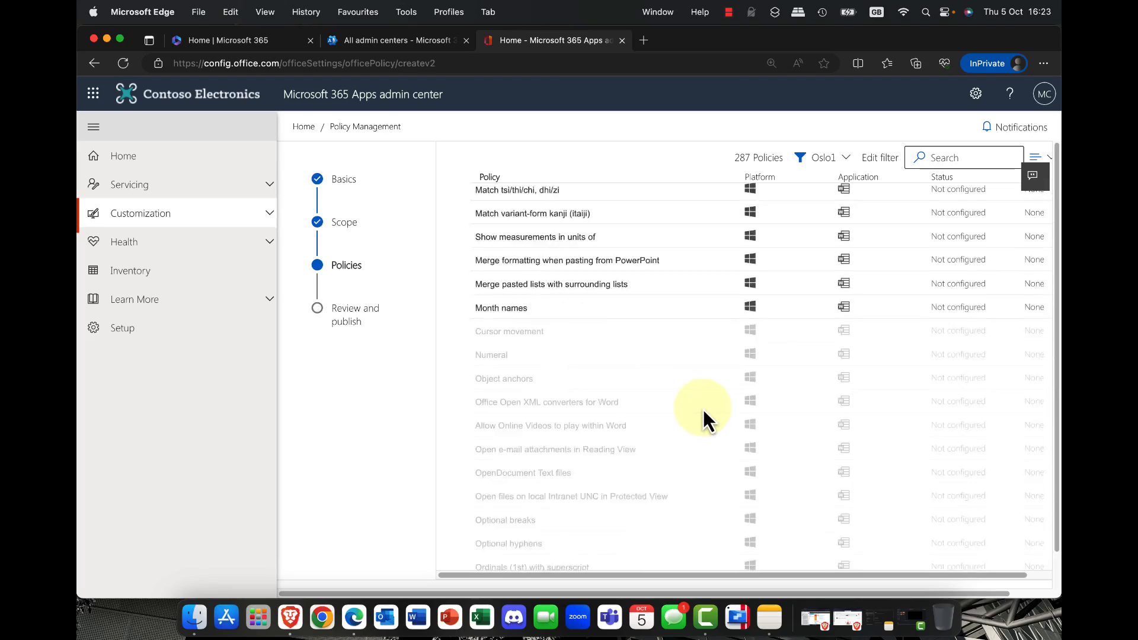
scroll(703, 410, down, 15)
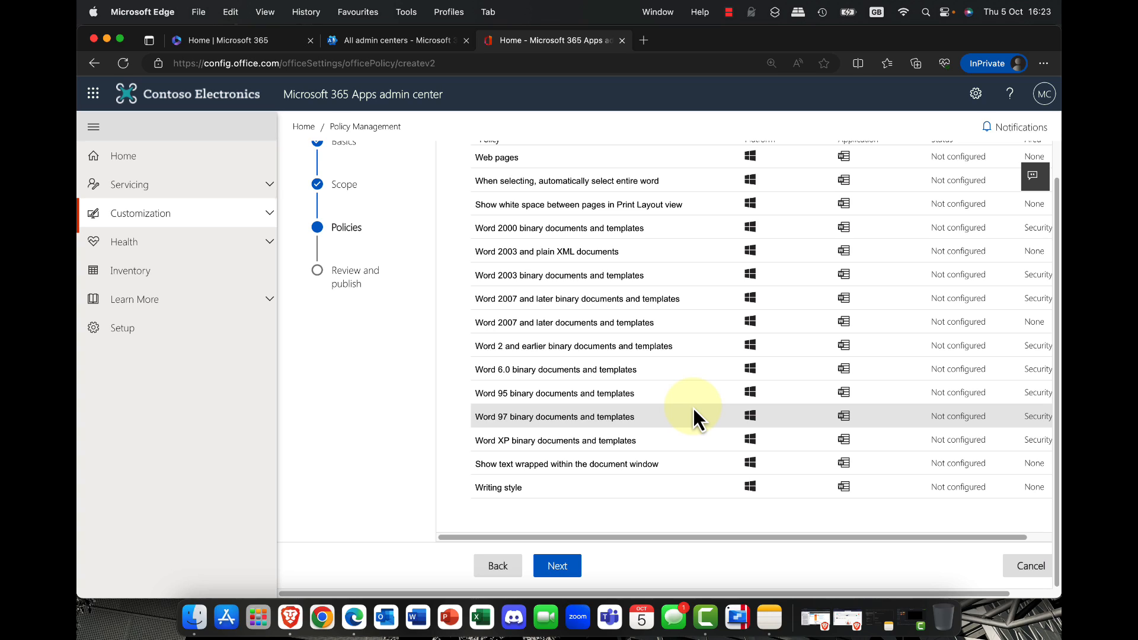
click(559, 579)
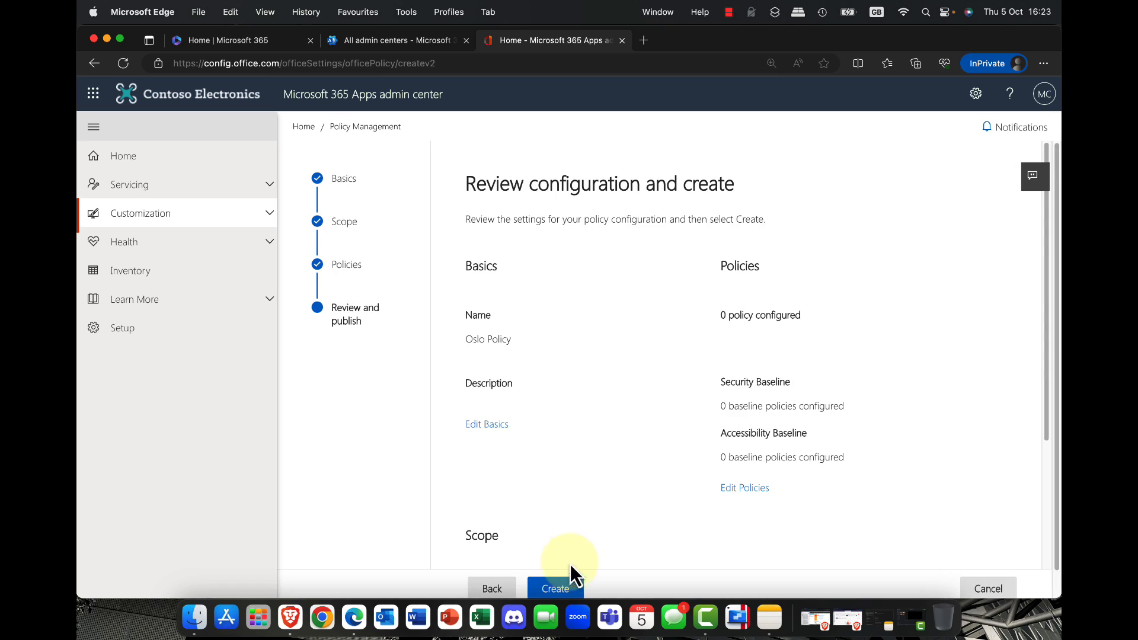
Step: Review the basics, policies and scope of Oslo Policy, and create the policy configuration
scroll(629, 508, down, 3)
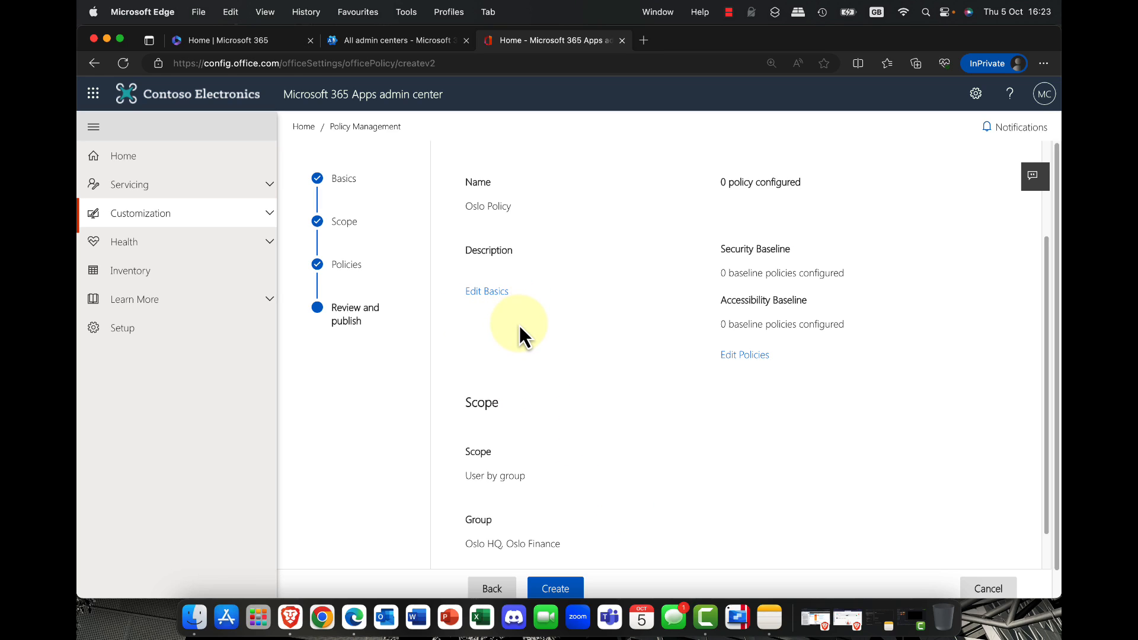
scroll(518, 324, up, 3)
scroll(520, 326, down, 3)
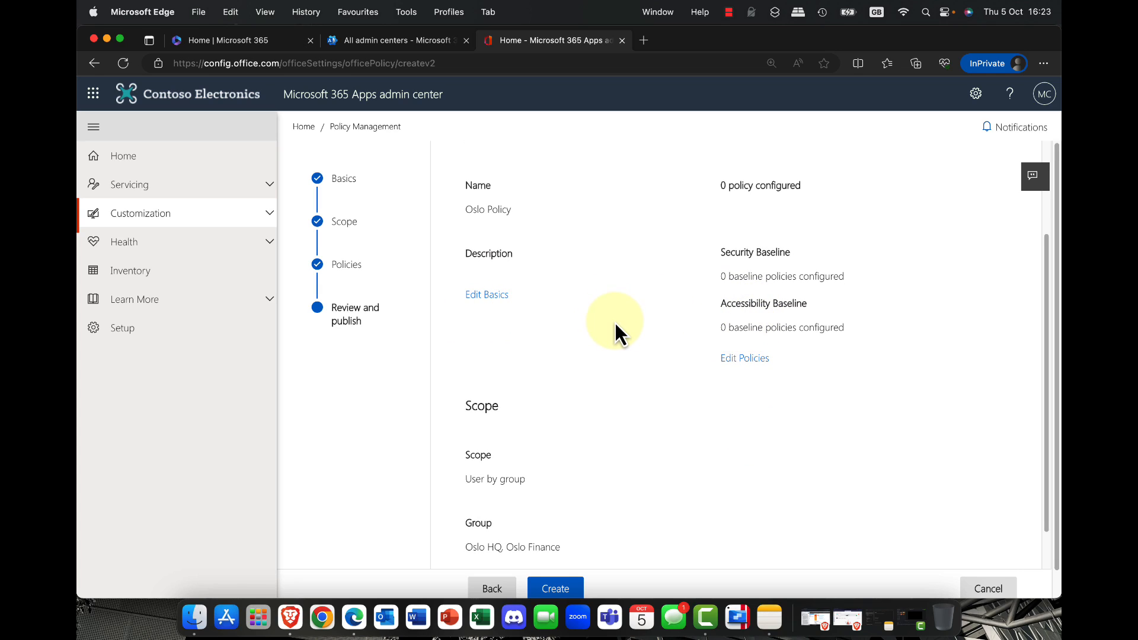
scroll(613, 323, down, 2)
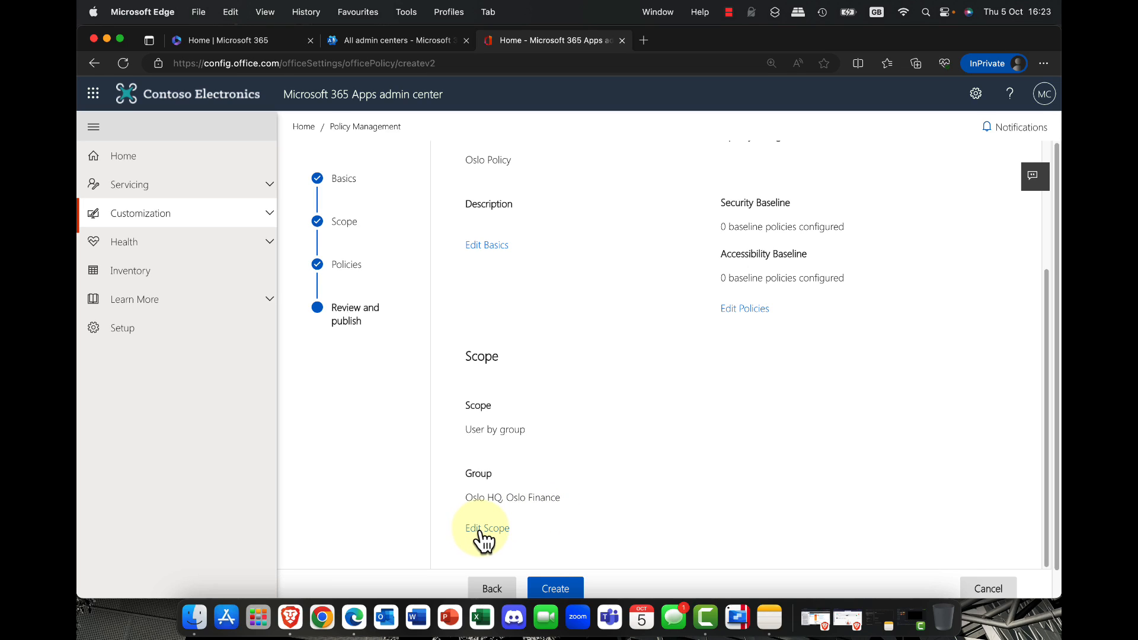
click(574, 590)
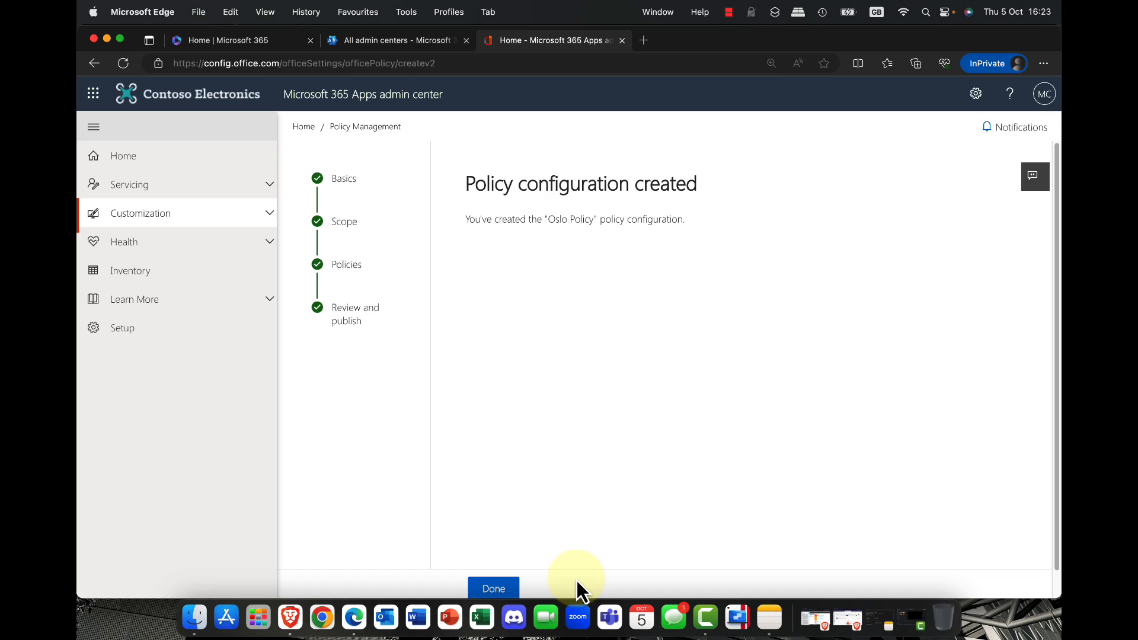
click(505, 578)
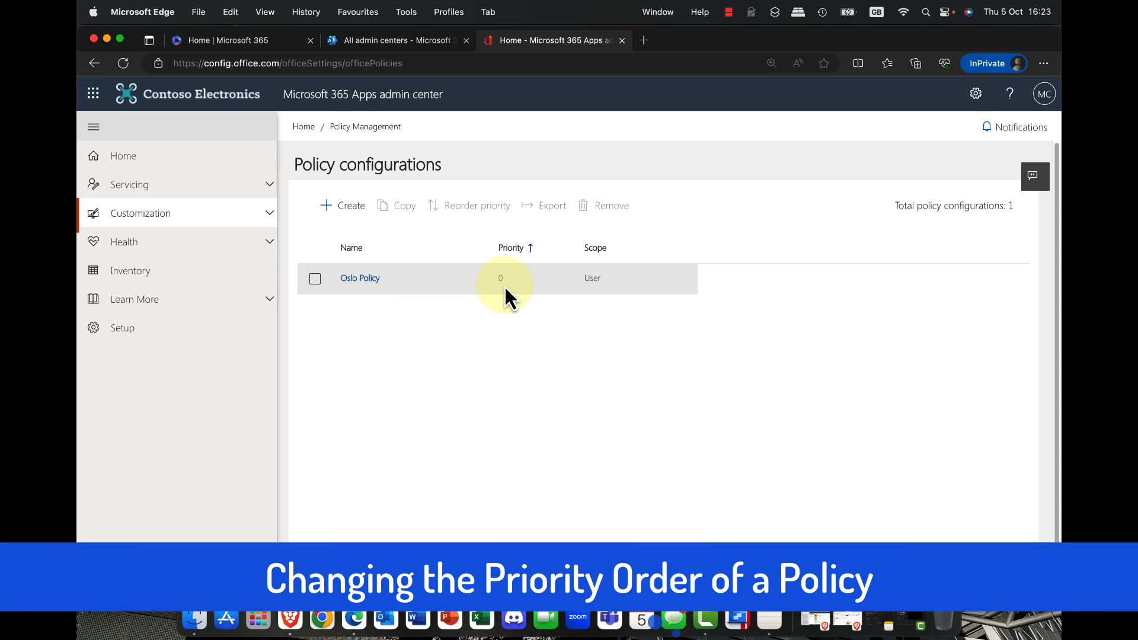
Step: Start a second policy configuration named Oslo2, without a description, and continue to its scope
click(350, 205)
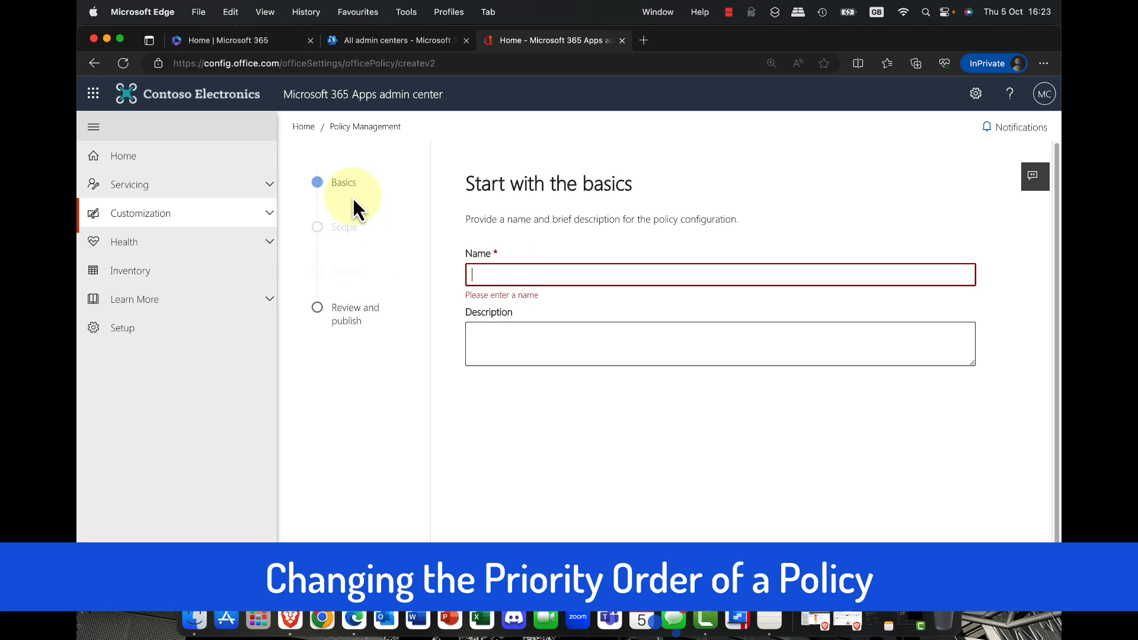
click(544, 277)
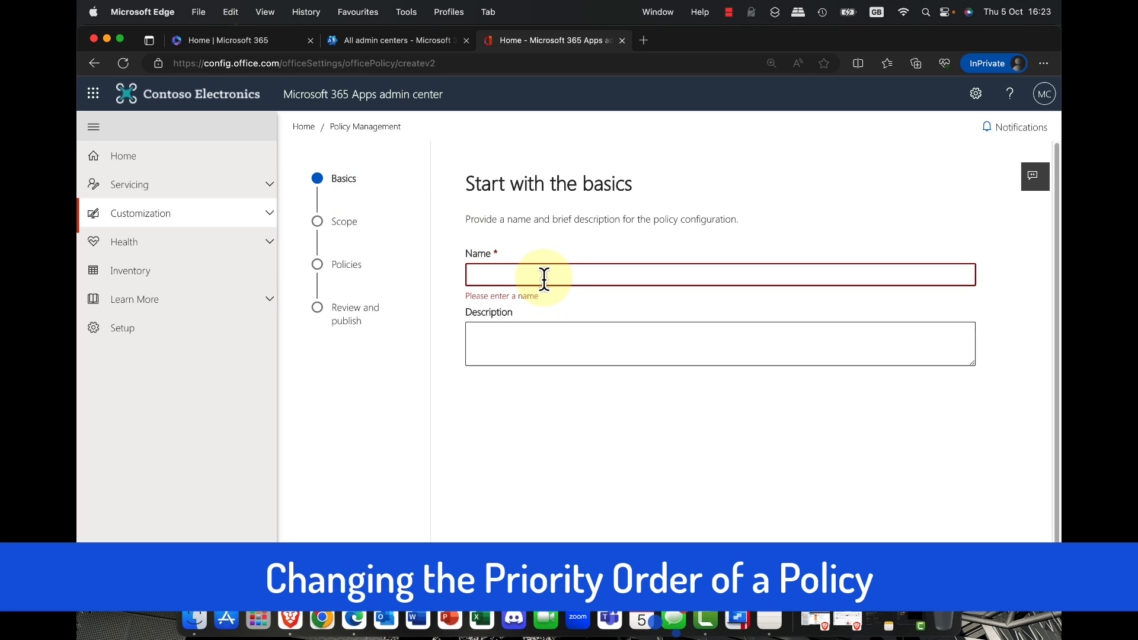
text(Oslo2)
click(511, 327)
click(495, 590)
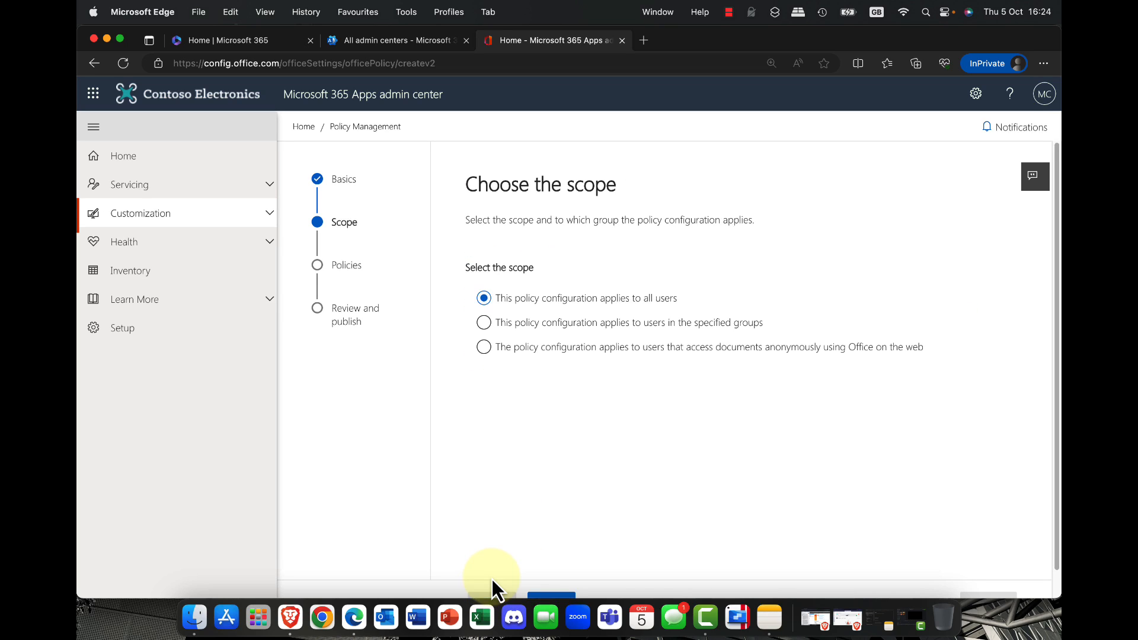
Step: Apply the Oslo2 configuration to users in specified groups, add the Oslo Finance group, and continue to the policy settings
click(533, 323)
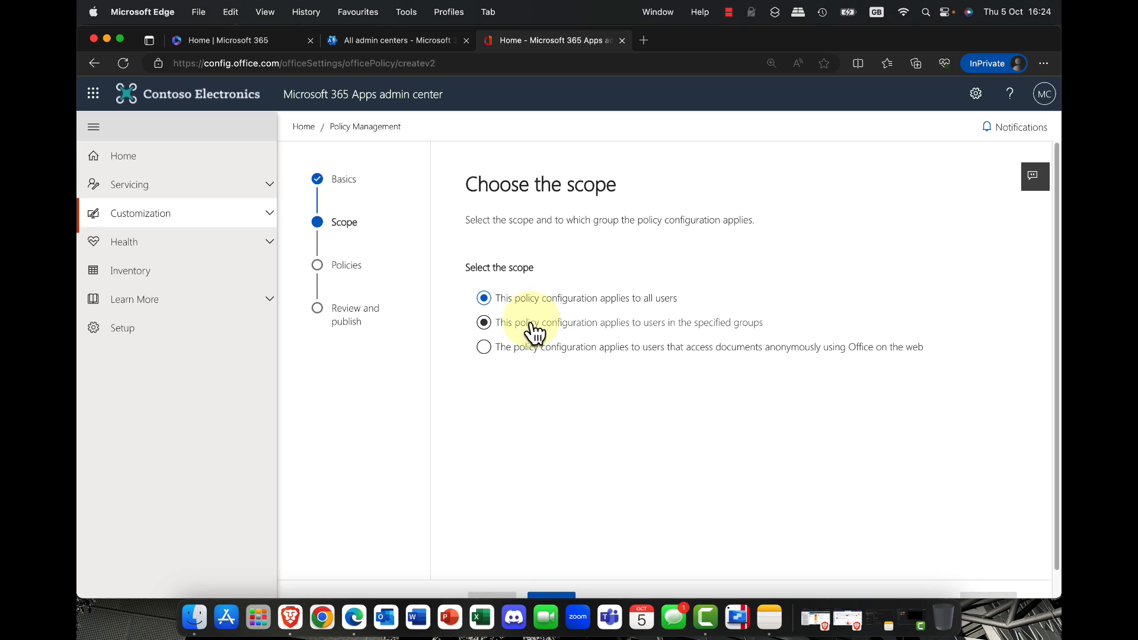
click(503, 418)
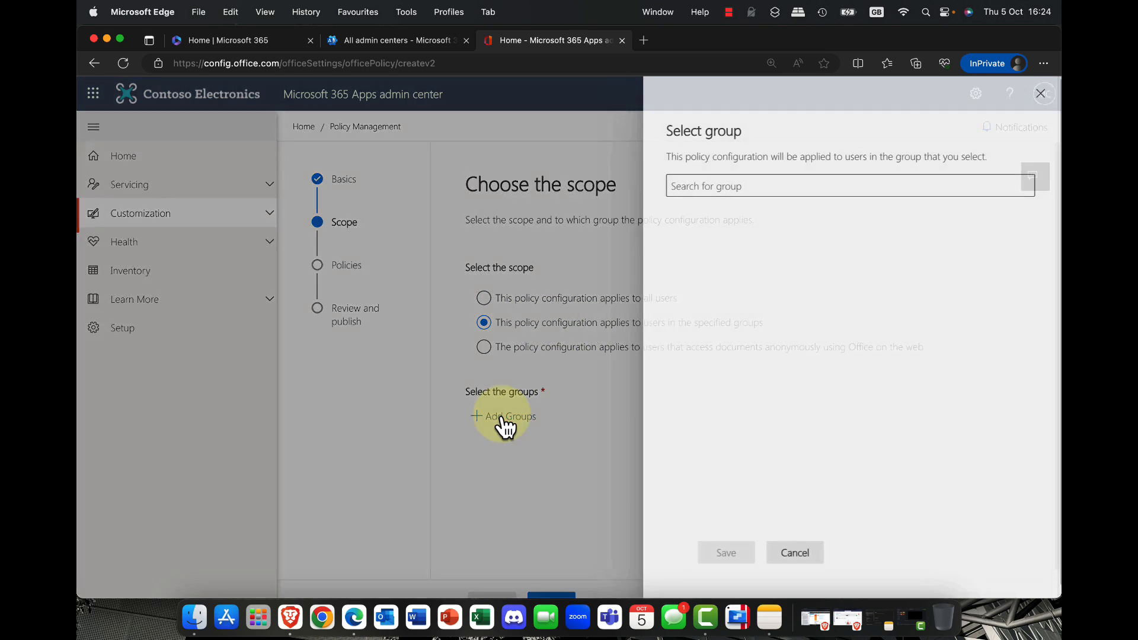
click(780, 186)
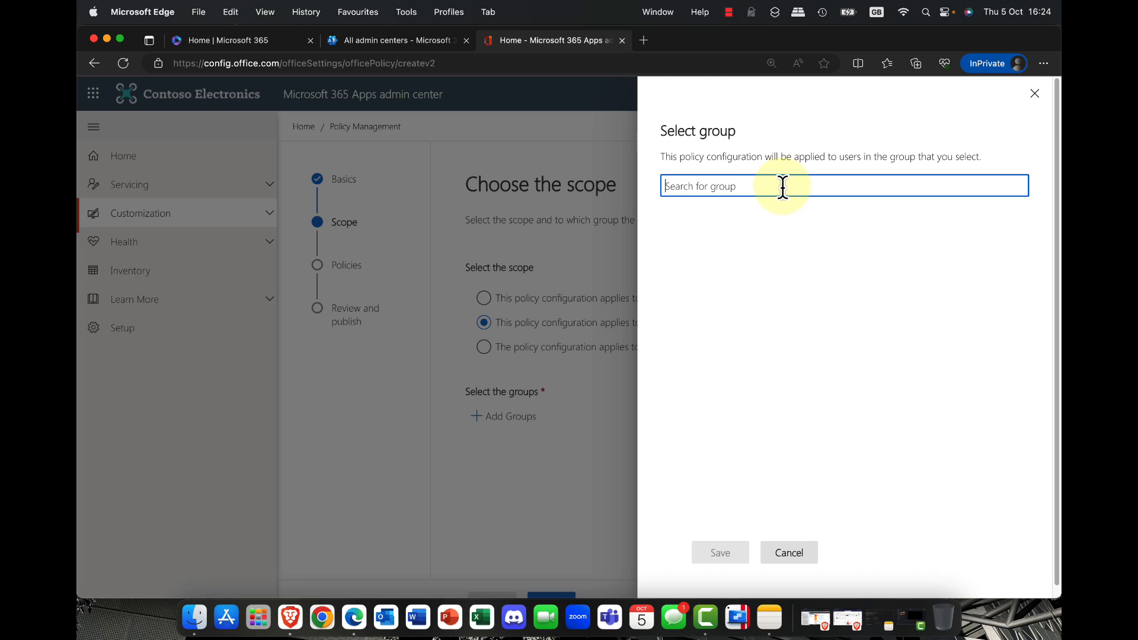
text(oslo)
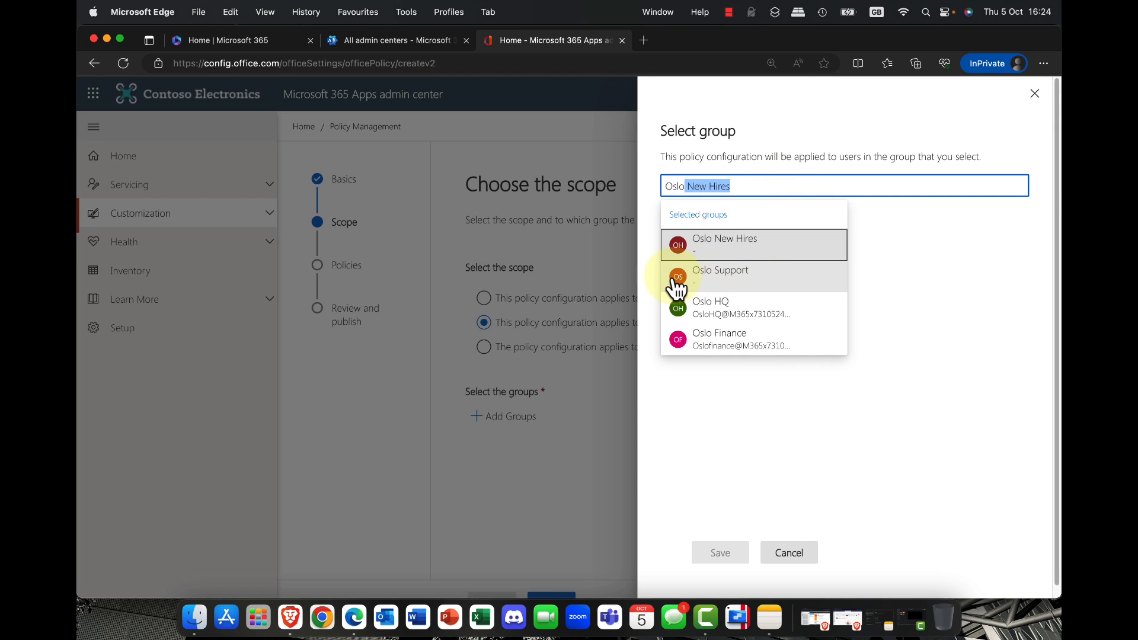
click(672, 346)
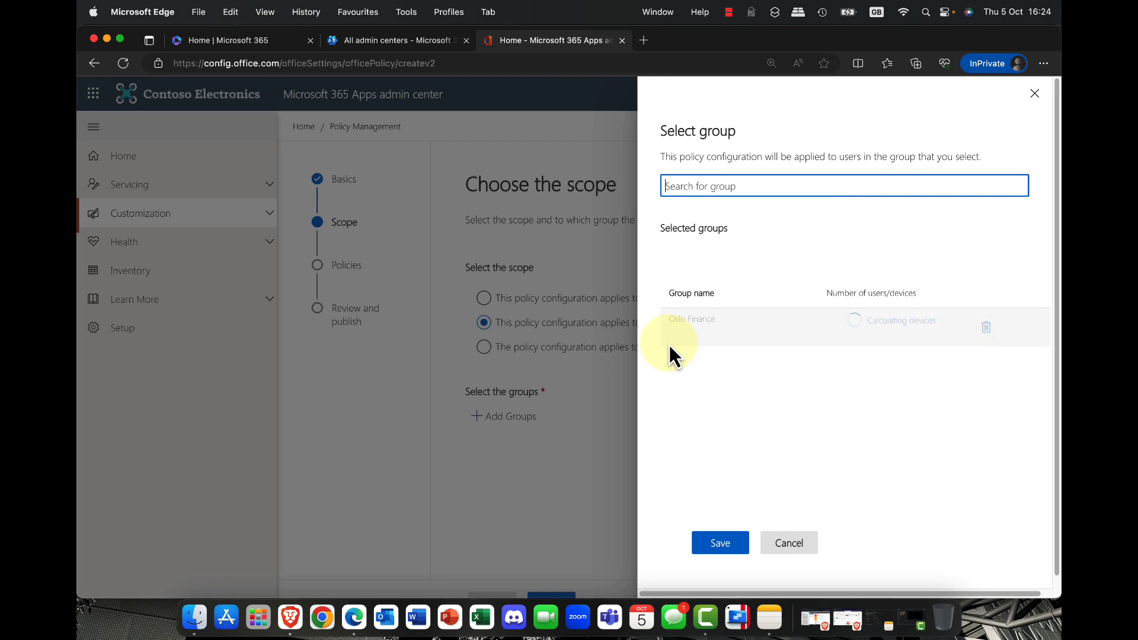
click(732, 546)
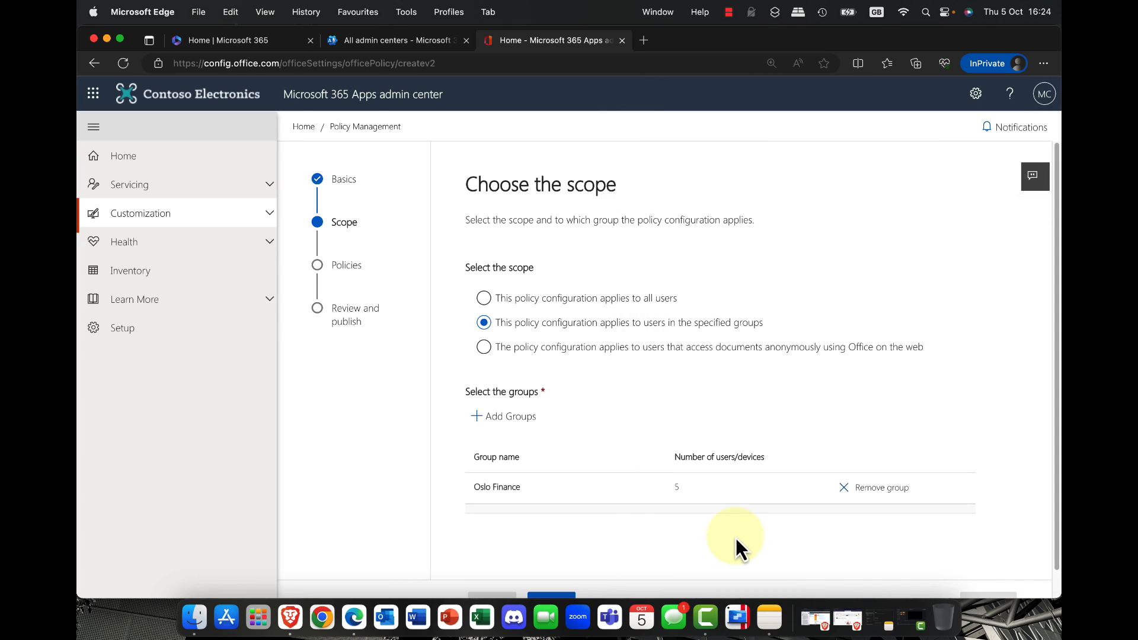
scroll(664, 513, down, 1)
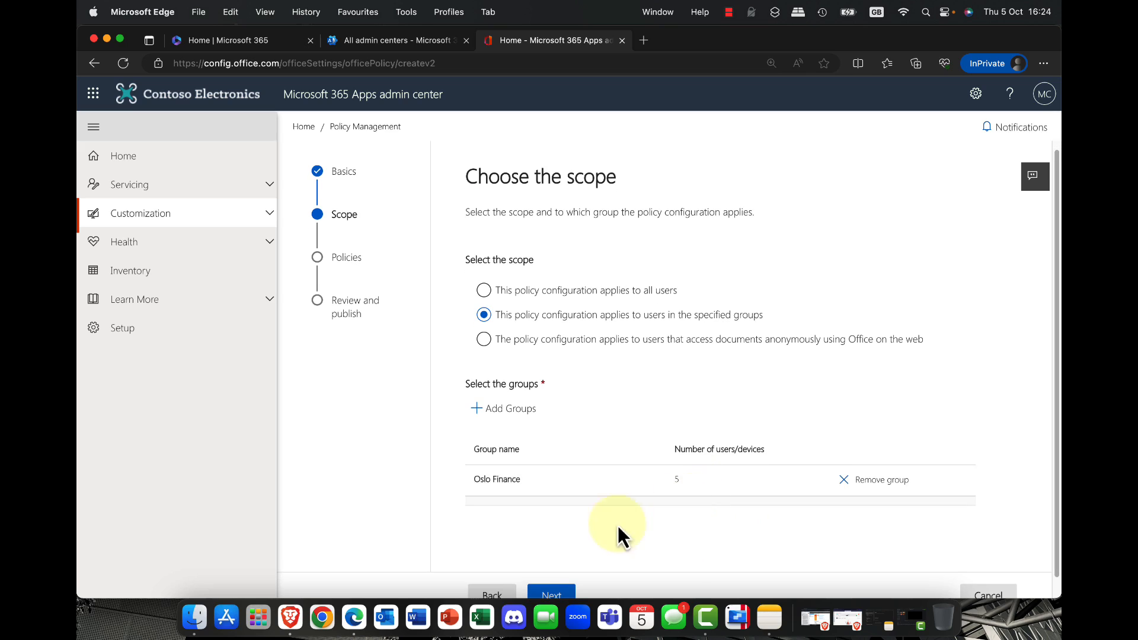
click(550, 596)
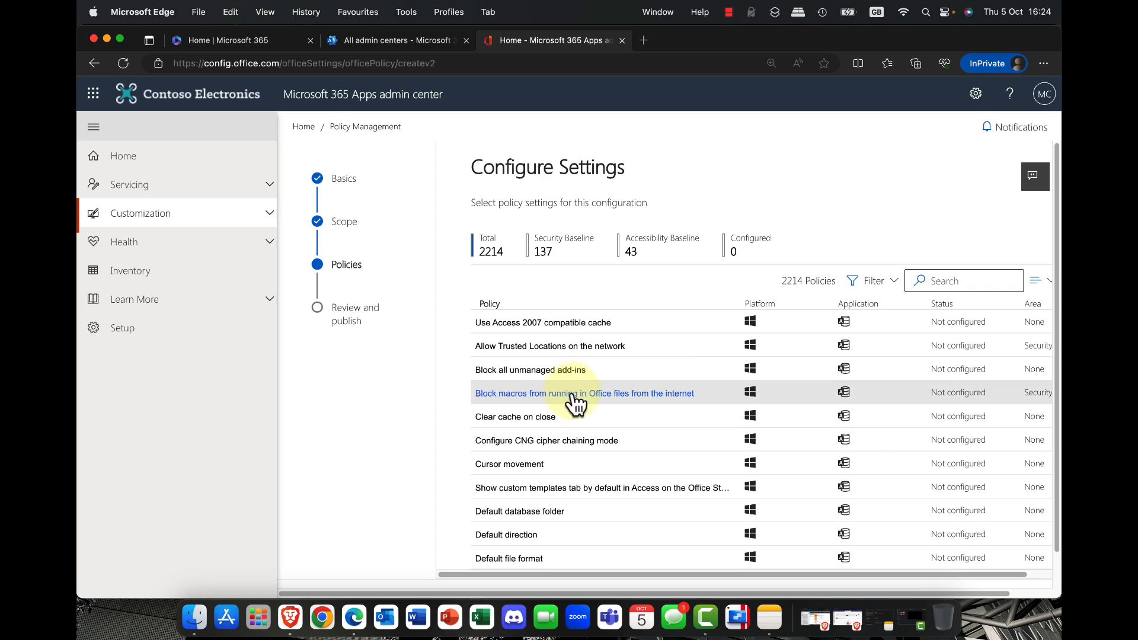
Step: Set the Access policy Clear cache on close to Enabled, read its full description, and apply the setting
click(527, 418)
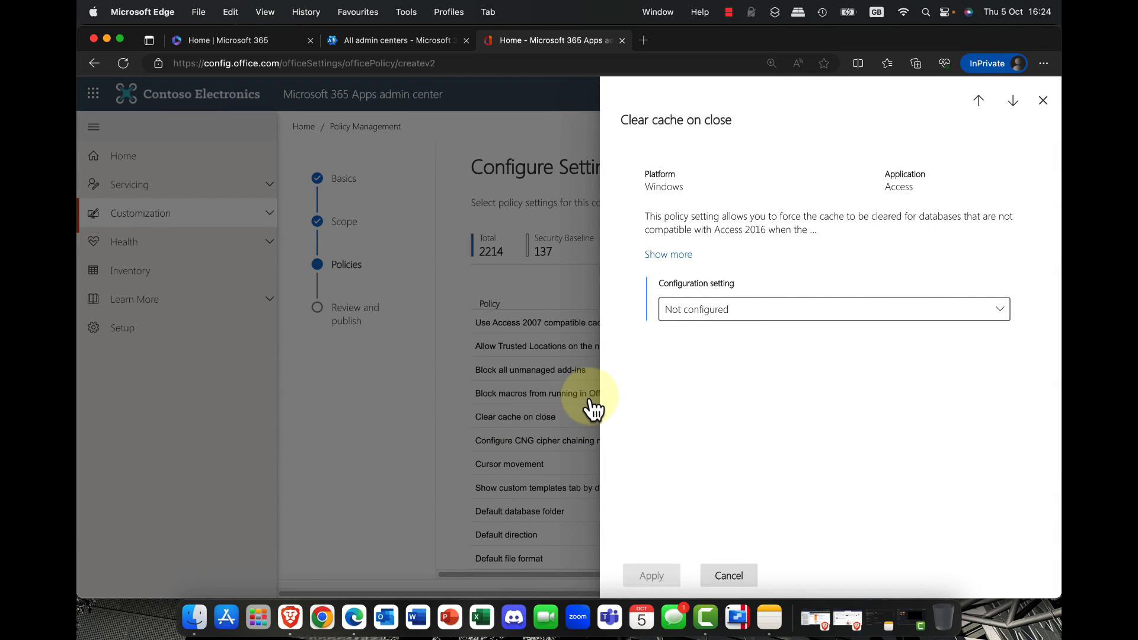
click(748, 317)
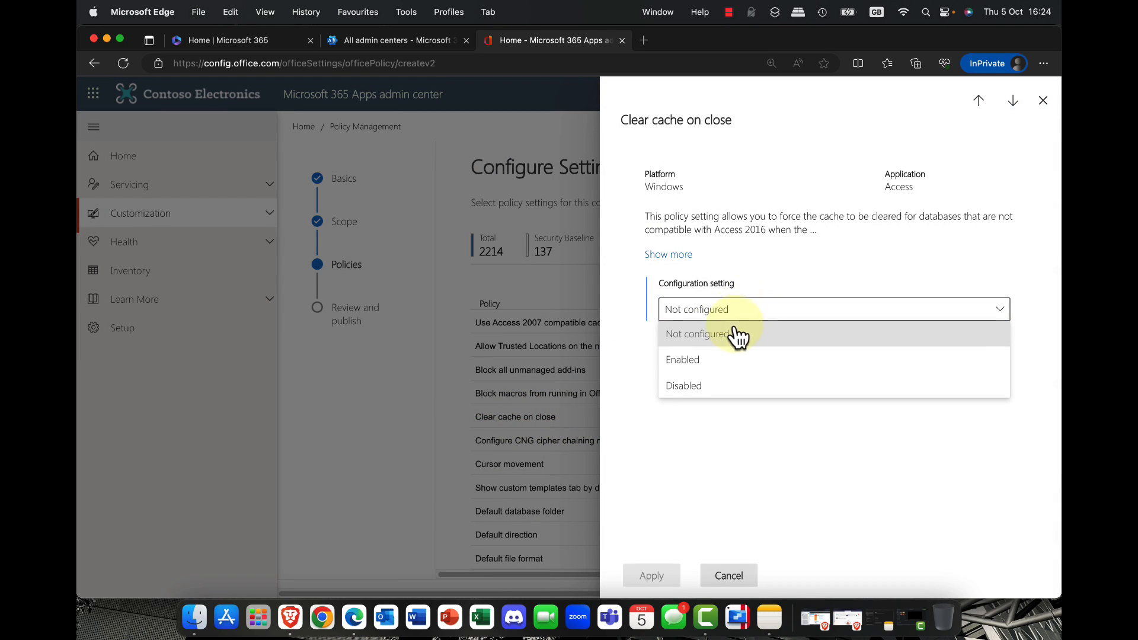
click(686, 362)
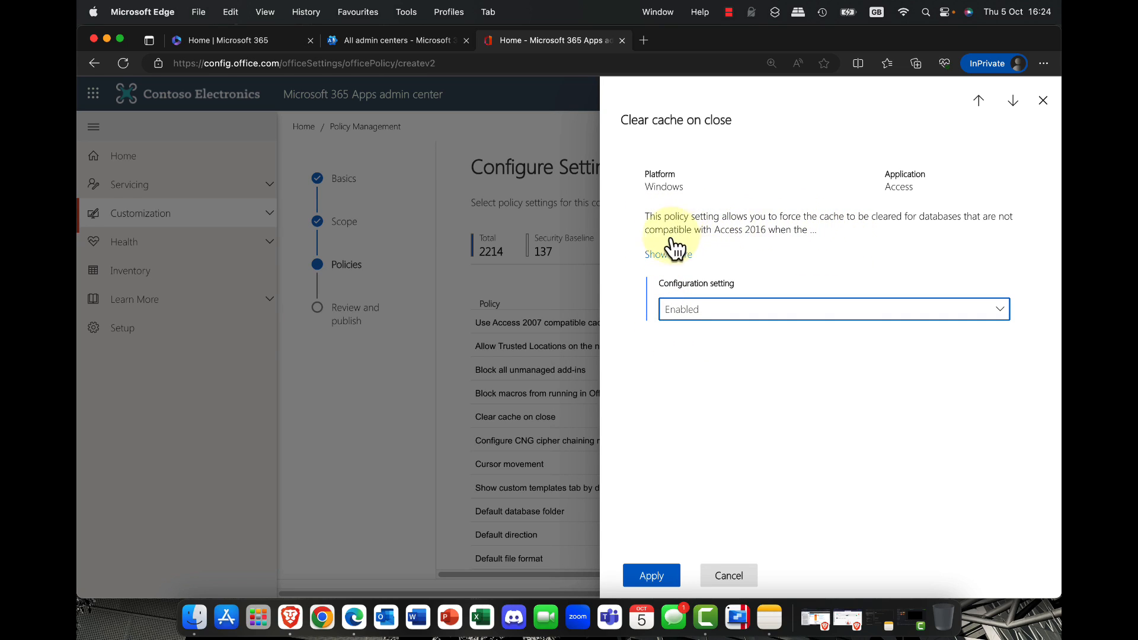
click(657, 259)
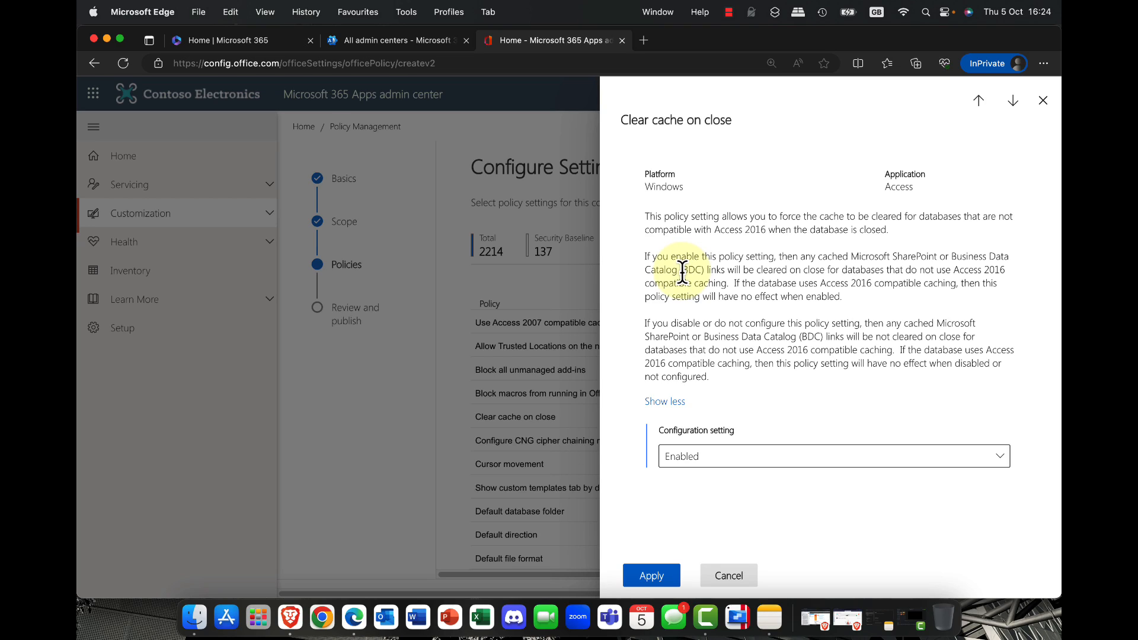
click(655, 578)
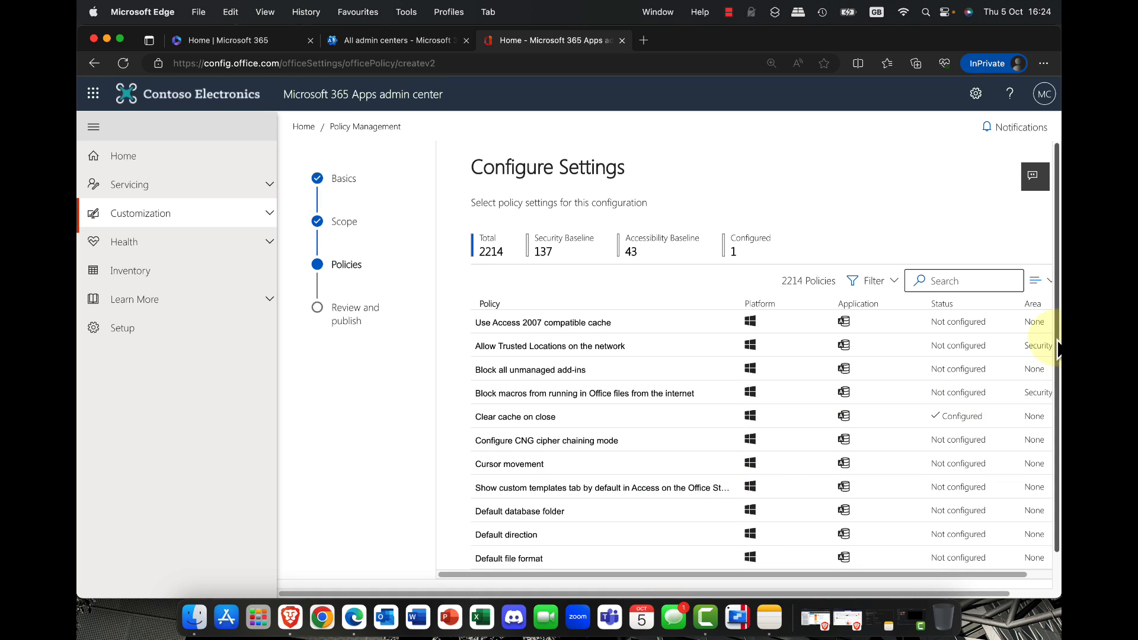
Step: Continue to the review of the Oslo2 configuration and create it
scroll(1057, 350, down, 2)
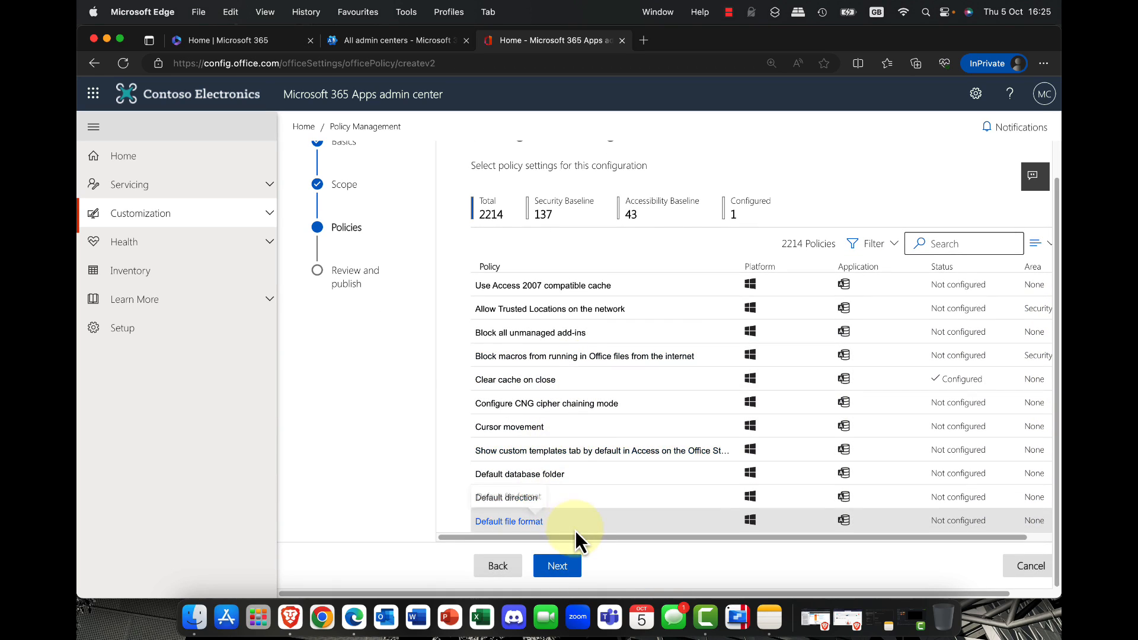
click(557, 569)
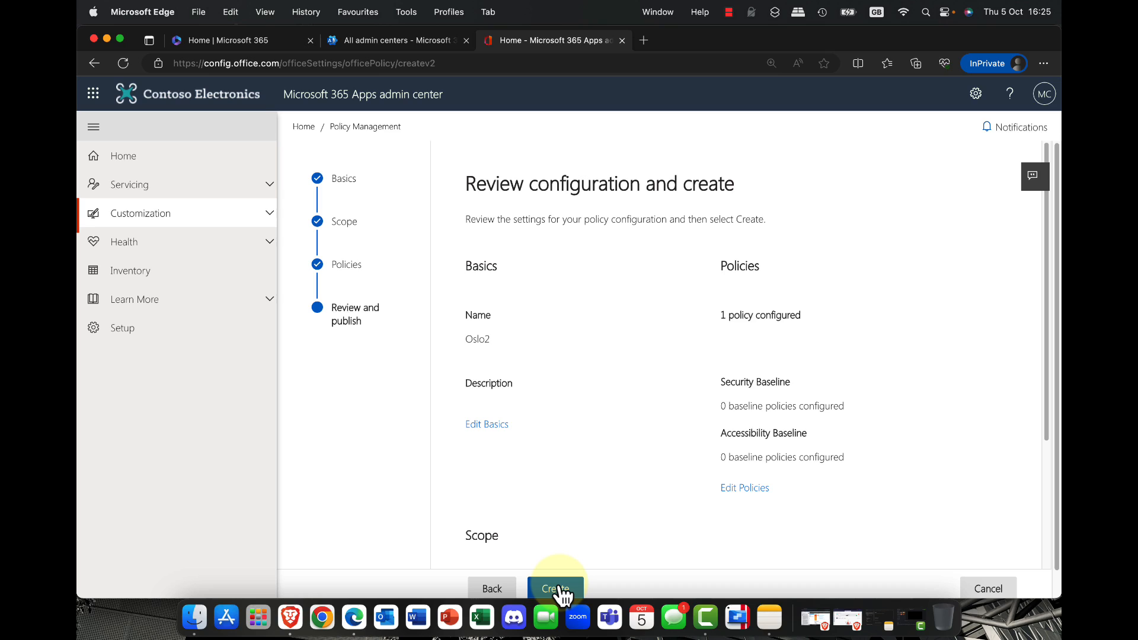
click(558, 589)
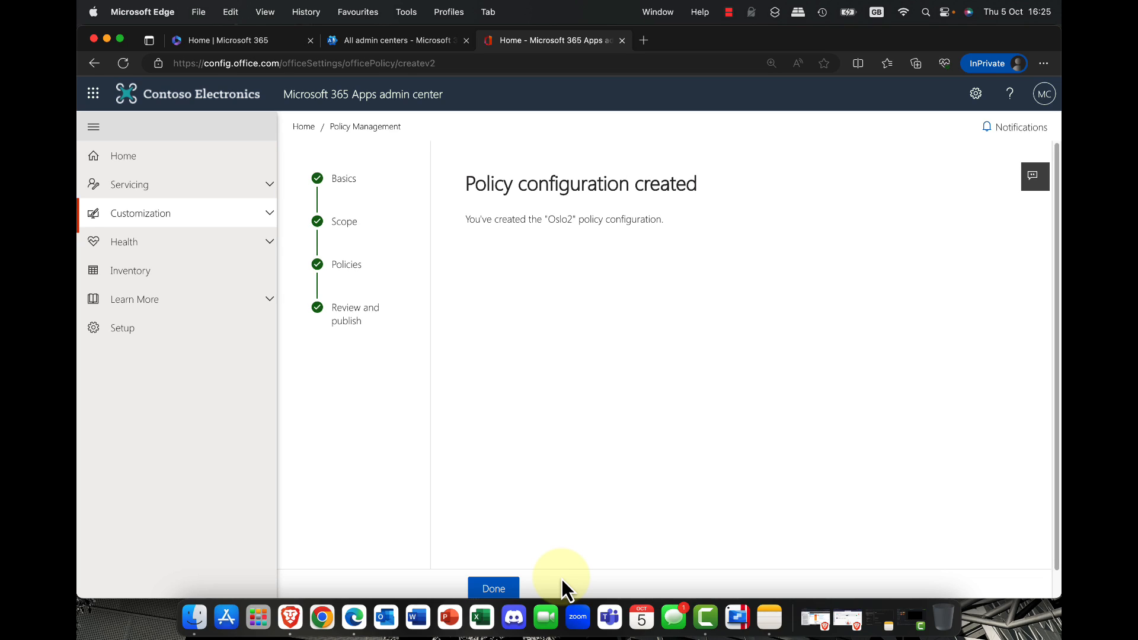
Step: Close the finished Oslo2 policy wizard and select Oslo2 in the policy configurations list
click(483, 587)
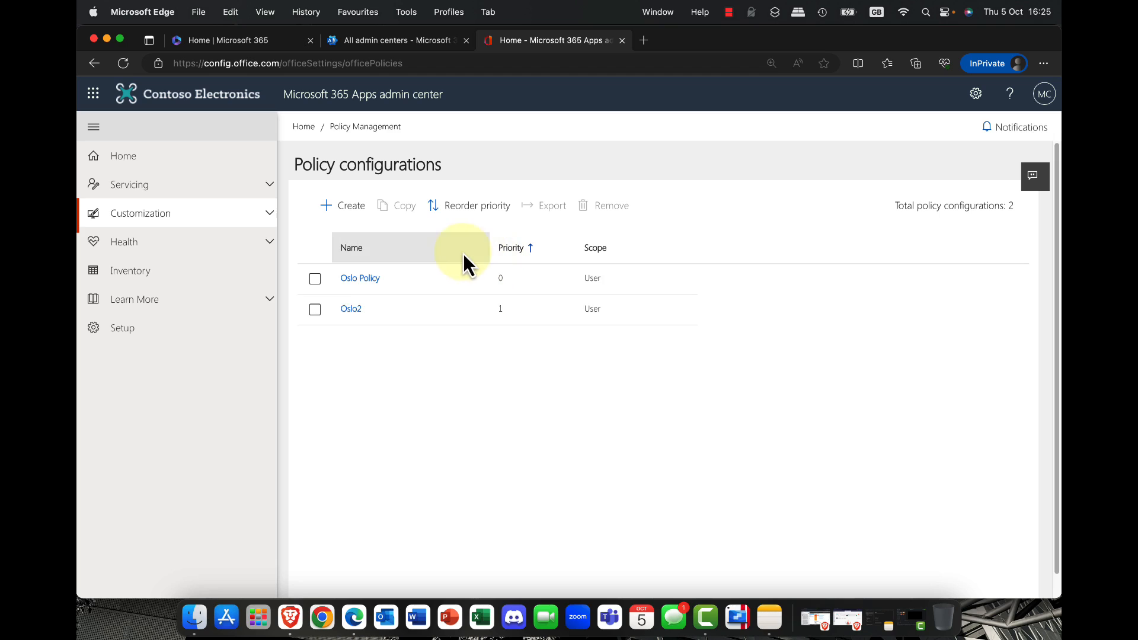
click(315, 309)
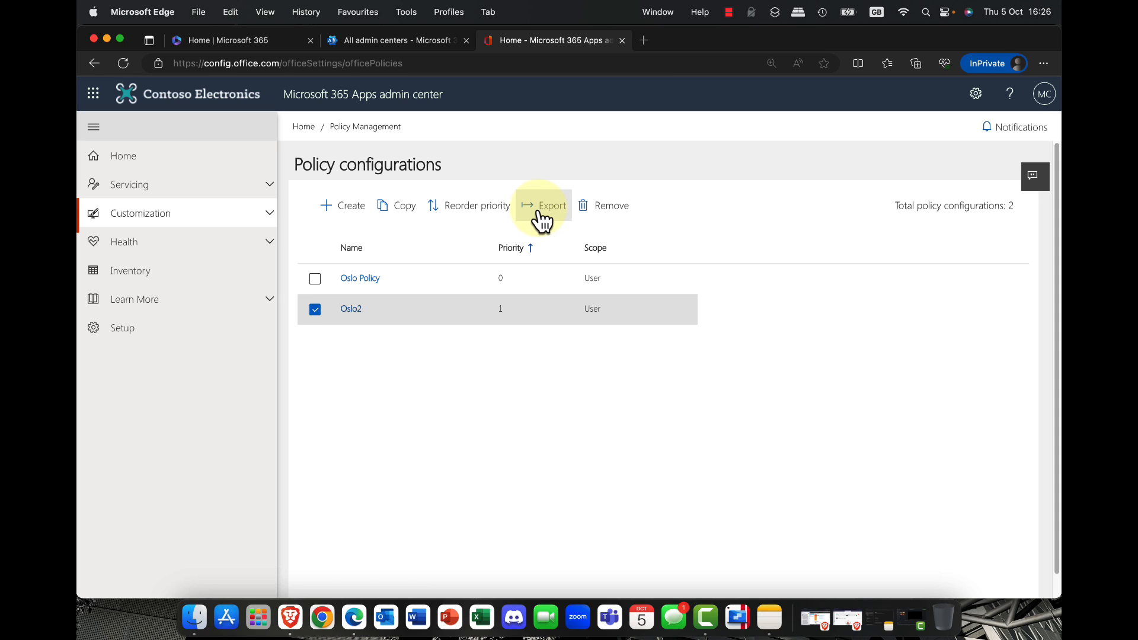
click(375, 127)
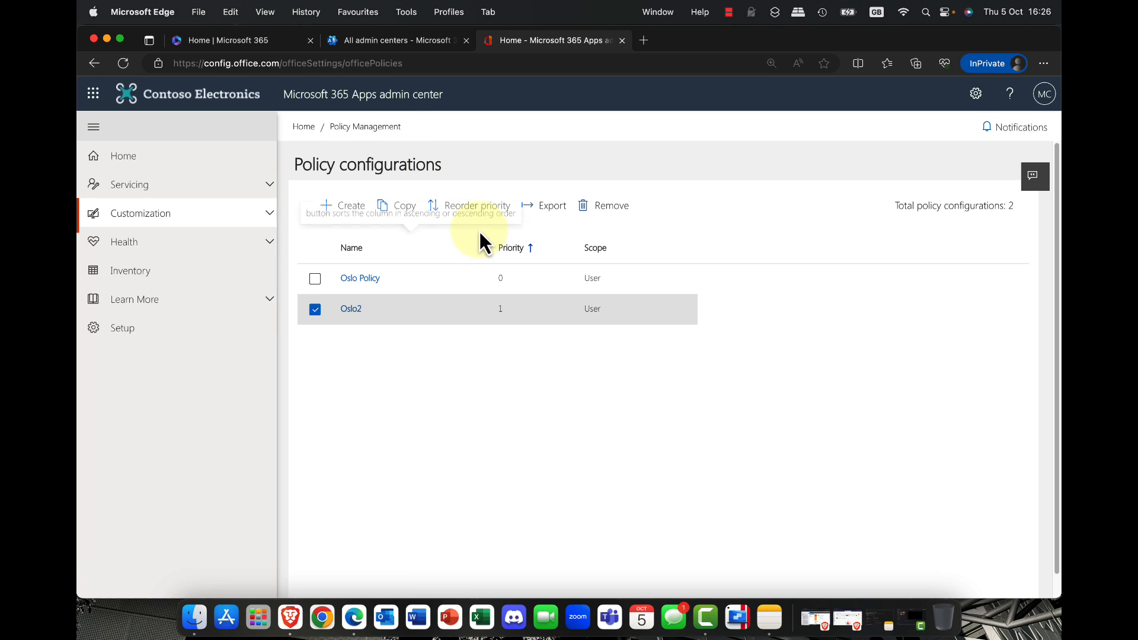
Step: Open the Office Customization Tool from the admin center home page and start a new deployment configuration named Oslo1
click(304, 128)
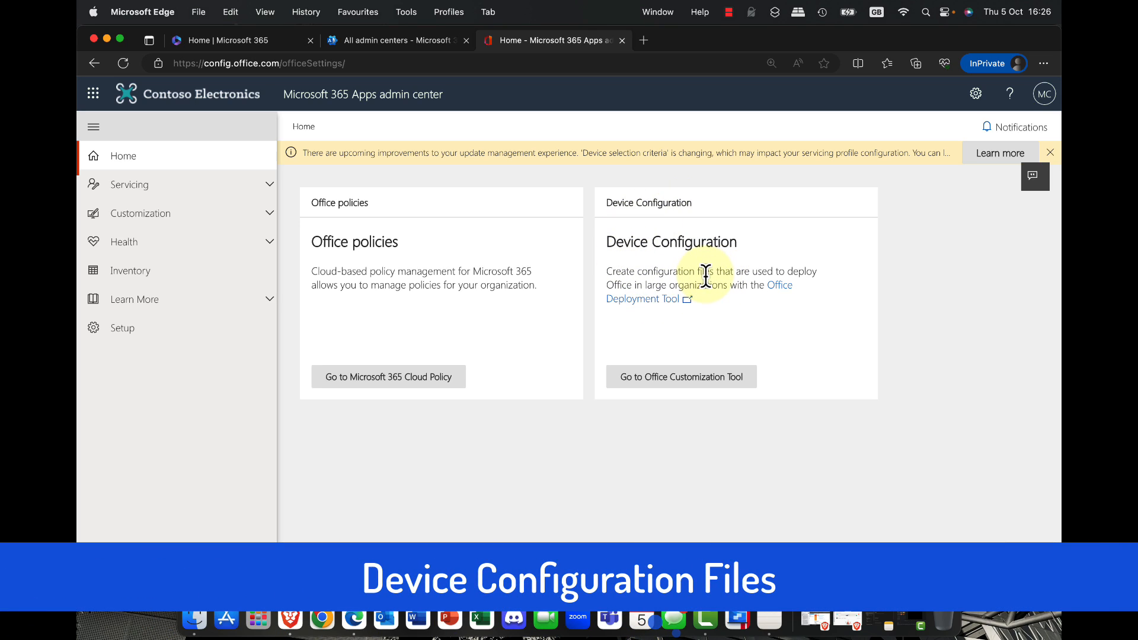
click(674, 377)
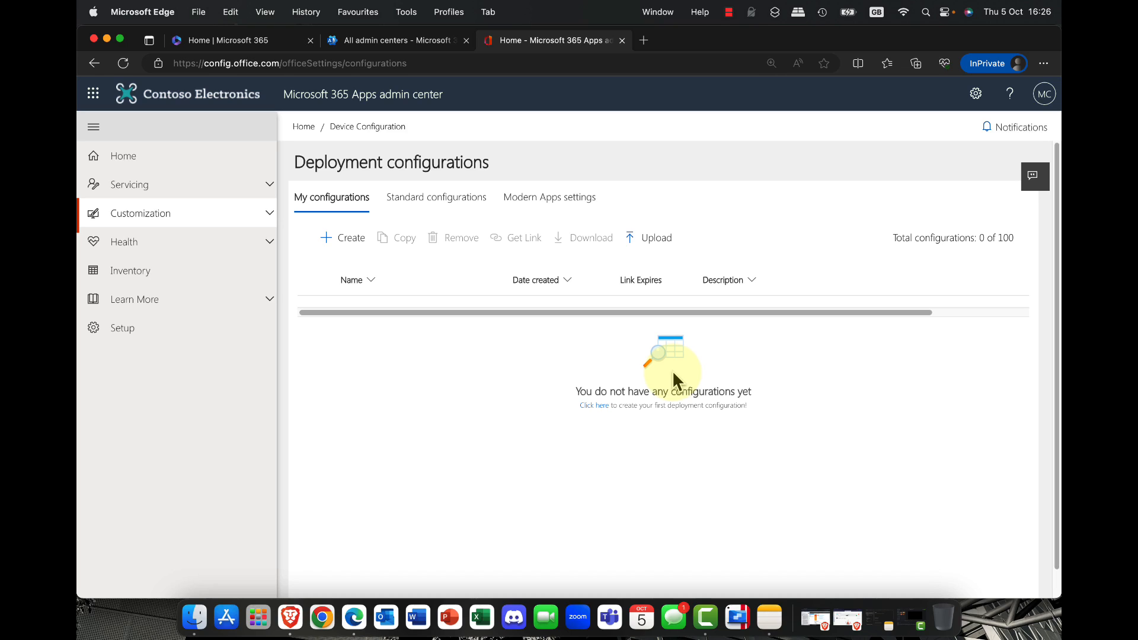
click(338, 240)
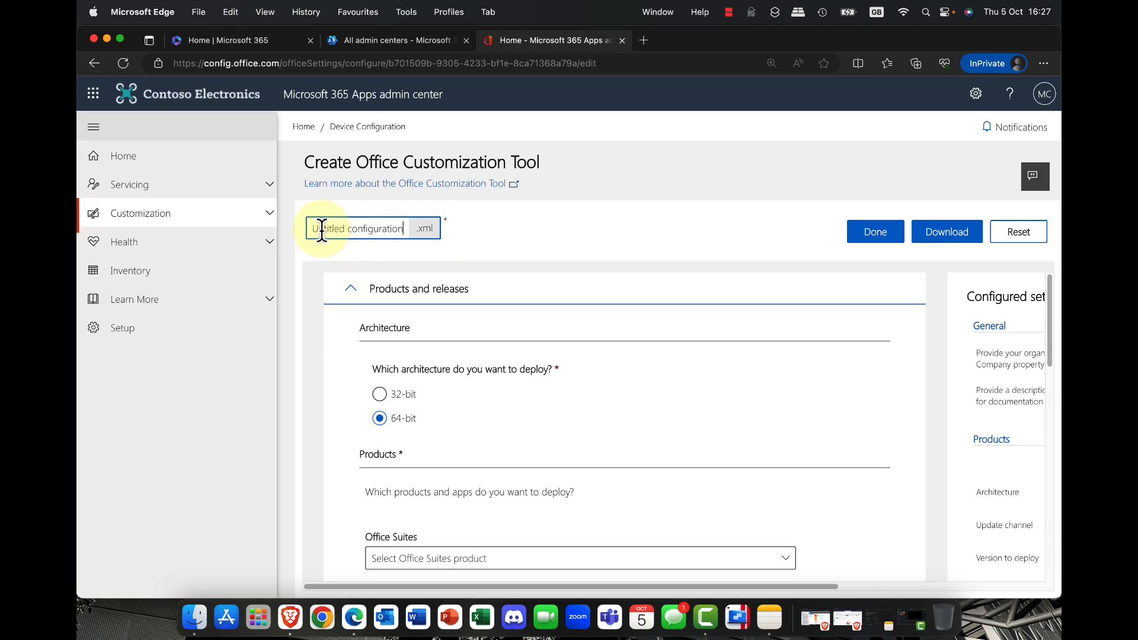
drag(312, 229, 468, 236)
text(O)
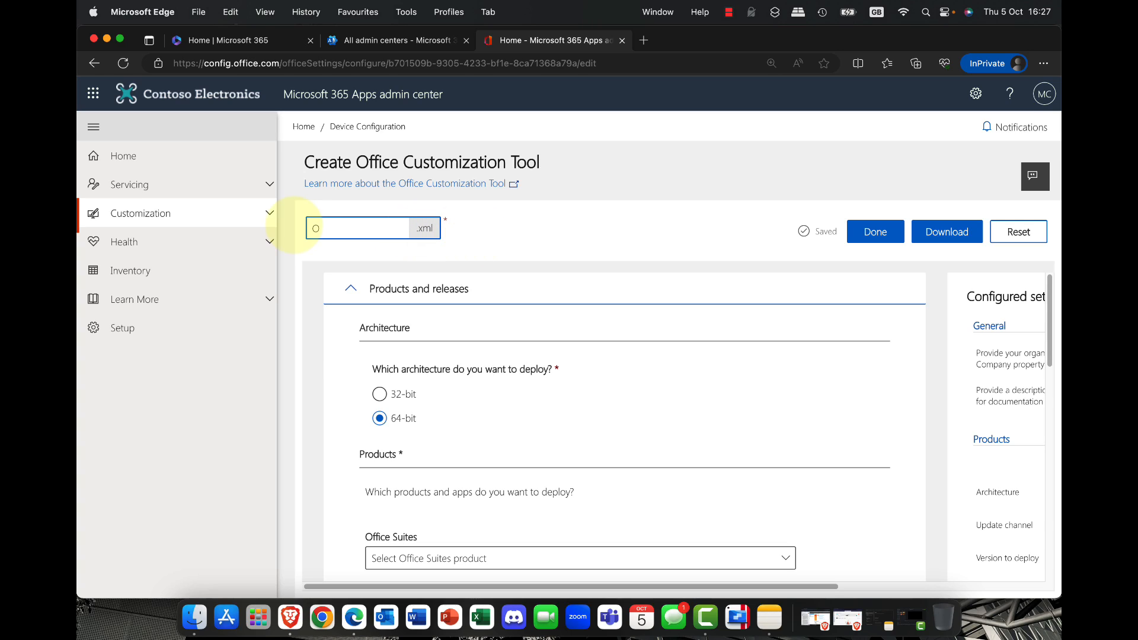
text(slo1)
click(459, 241)
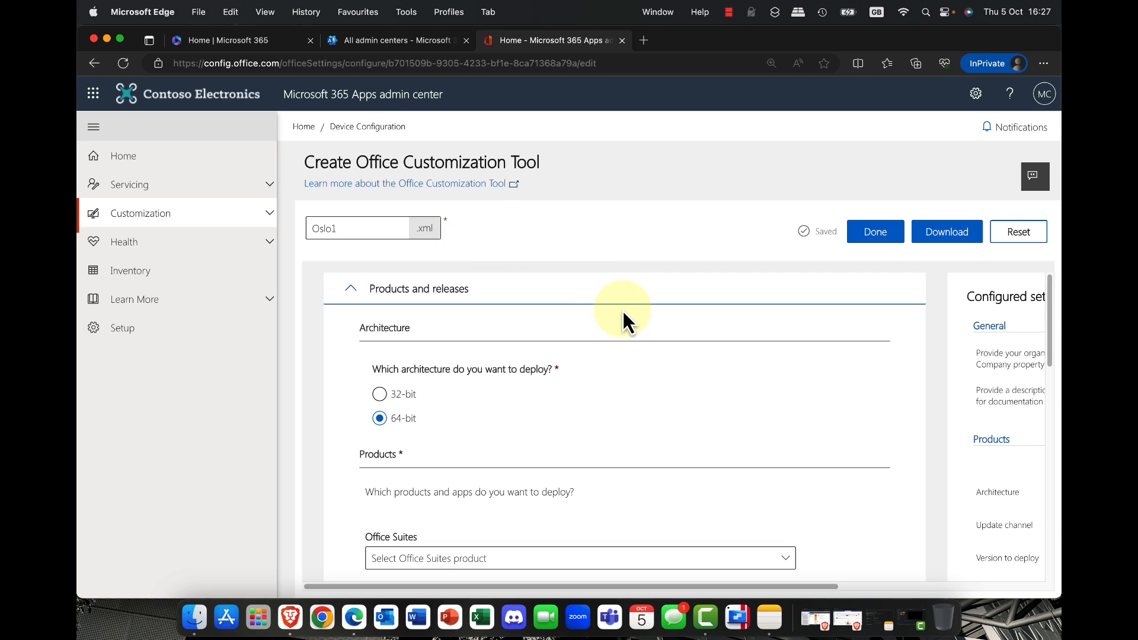
Step: Choose the 64-bit architecture and select Microsoft 365 Apps for enterprise as the Office suite to deploy
scroll(501, 386, down, 2)
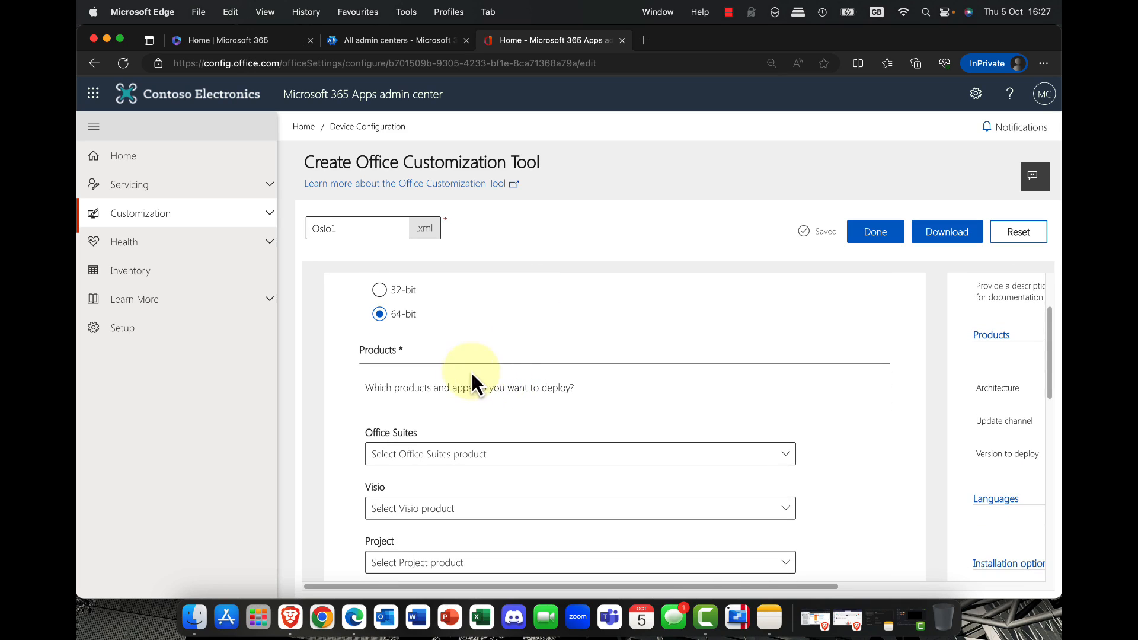
scroll(403, 326, up, 2)
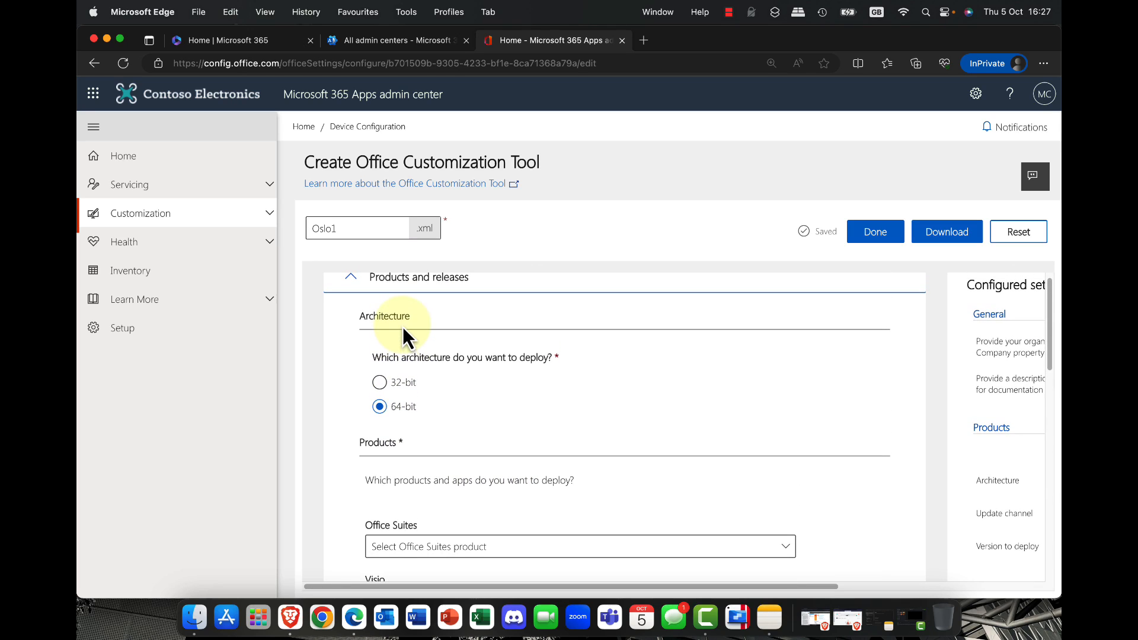
click(382, 385)
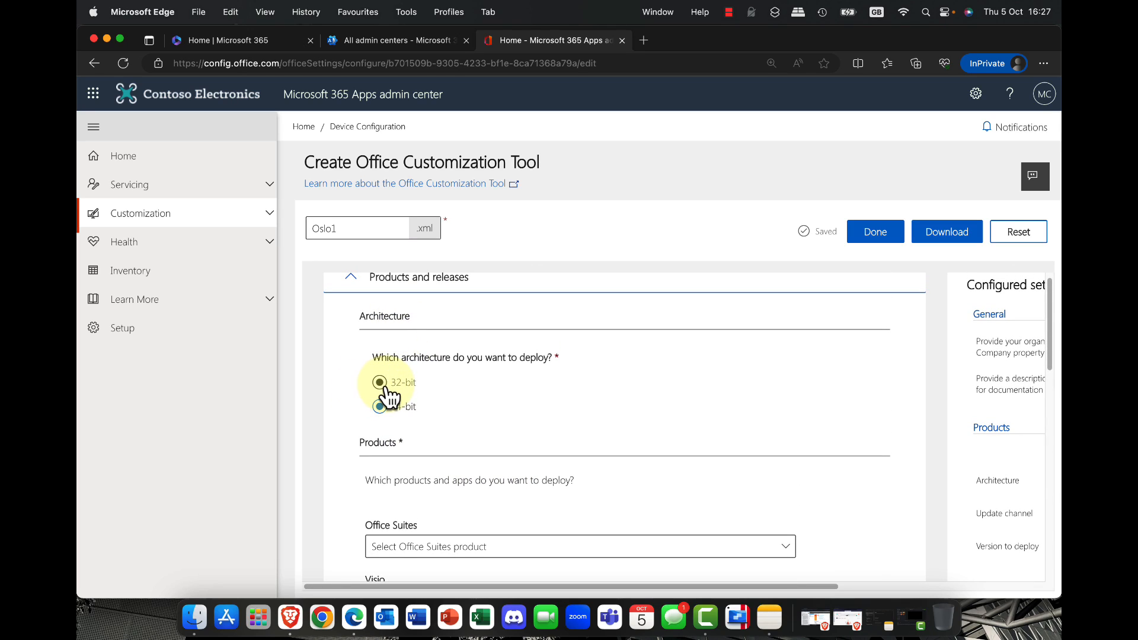
click(391, 407)
scroll(597, 429, down, 2)
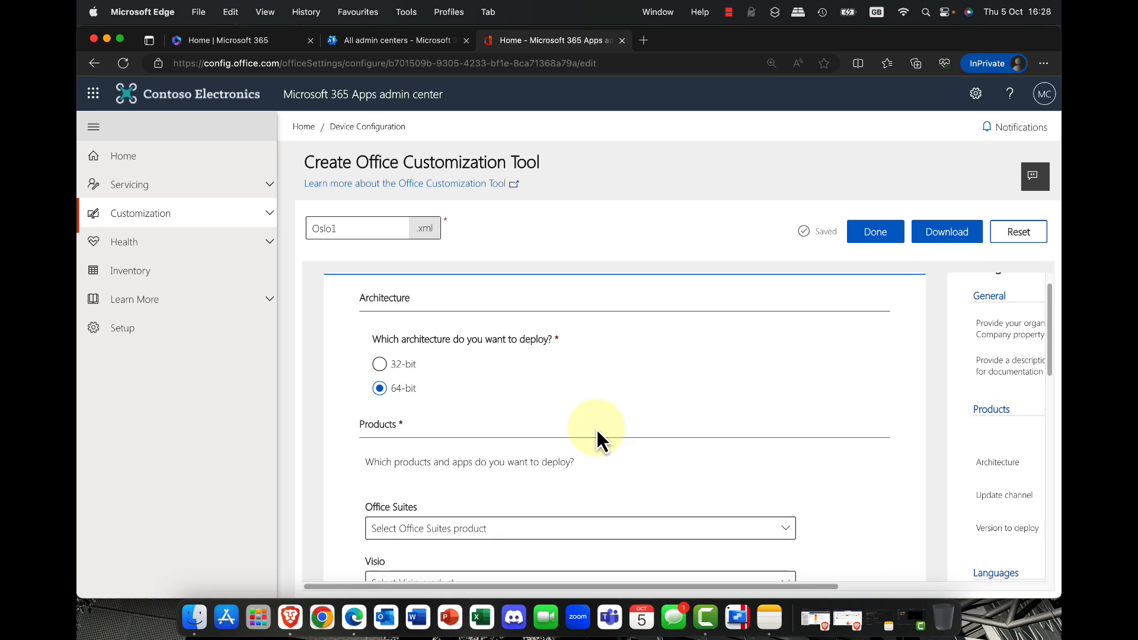
scroll(596, 436, down, 2)
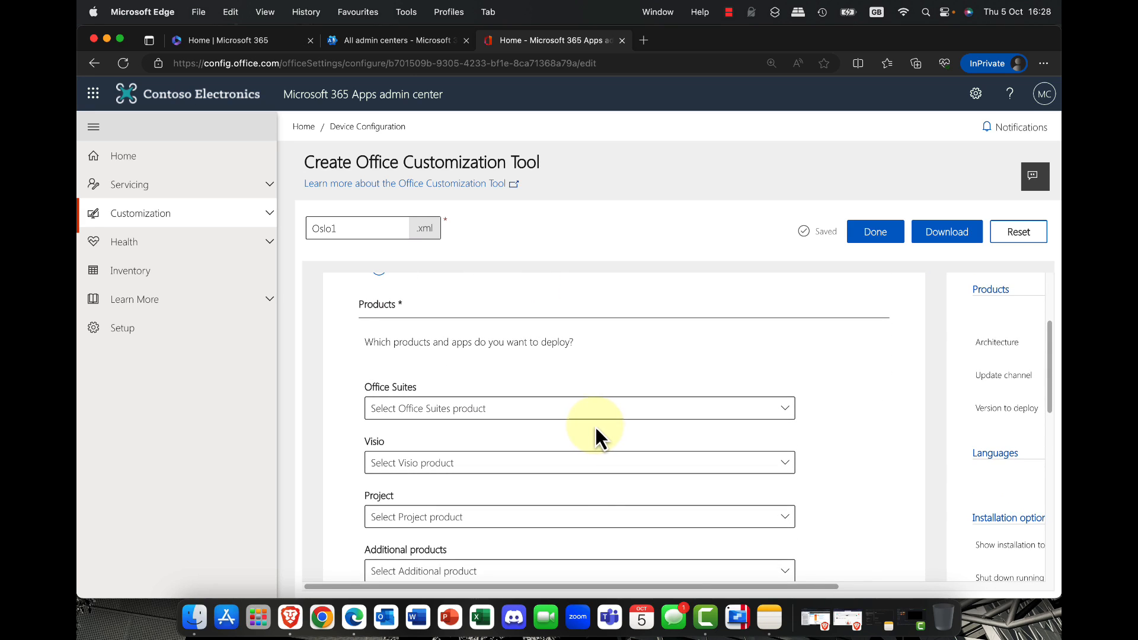
click(782, 419)
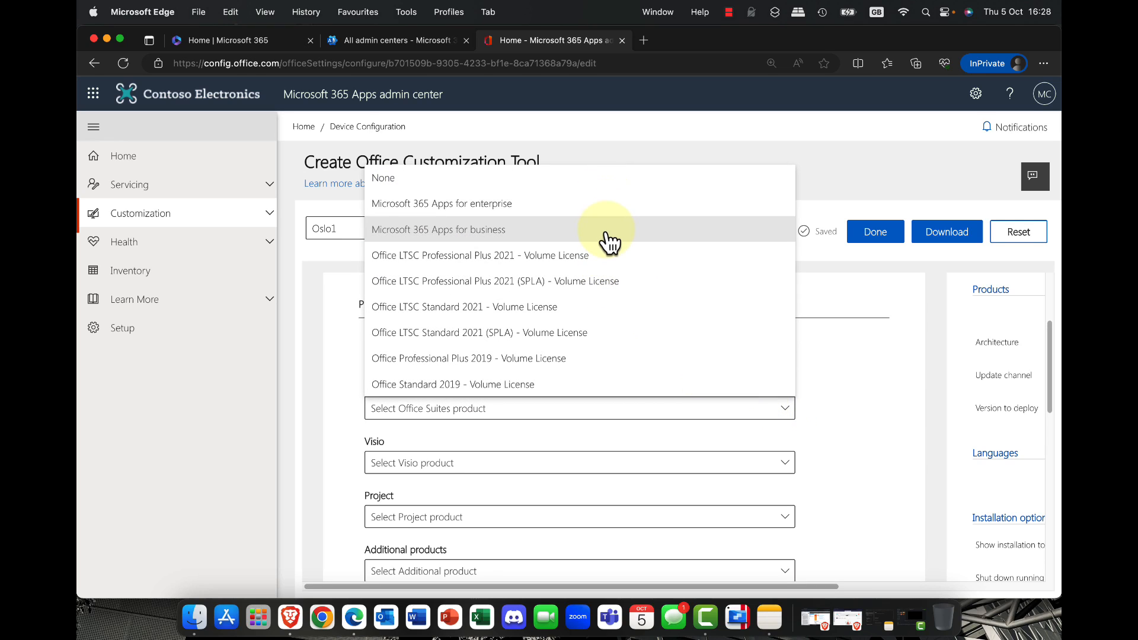
click(482, 210)
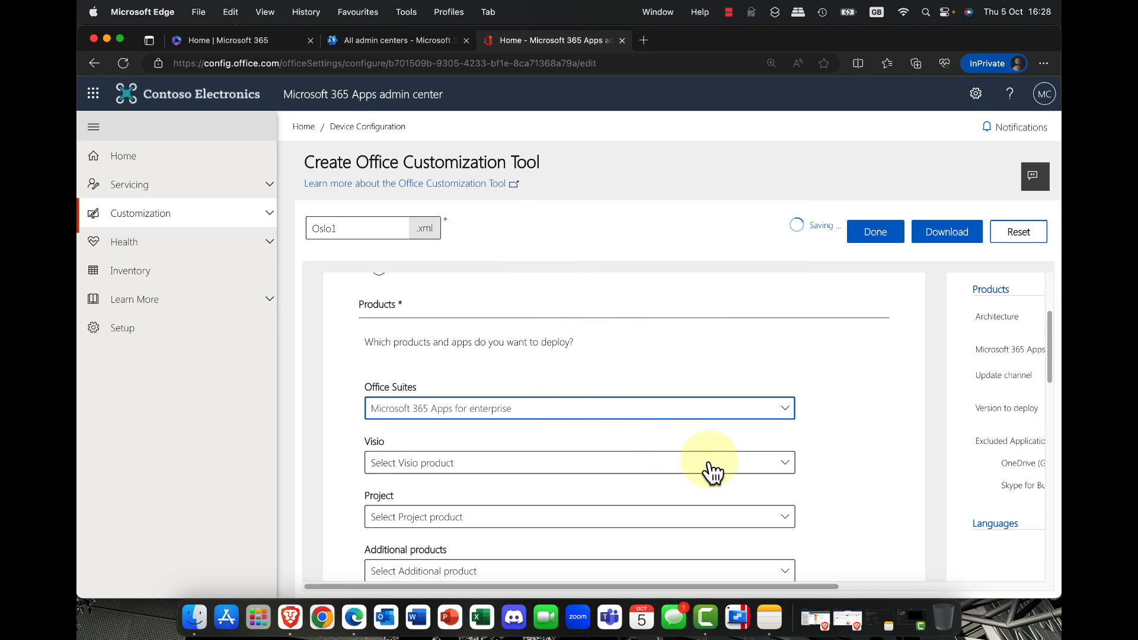
Step: Set the update channel to Current Channel and review the version, included apps and features of the deployment
scroll(817, 456, down, 2)
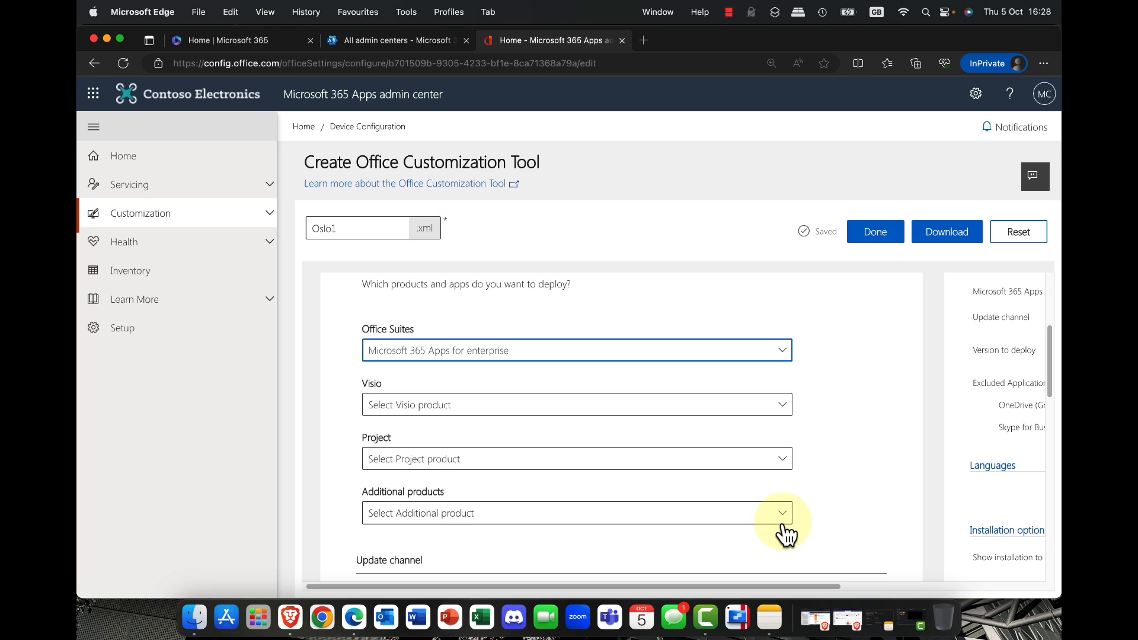
scroll(785, 525, down, 5)
scroll(781, 522, down, 3)
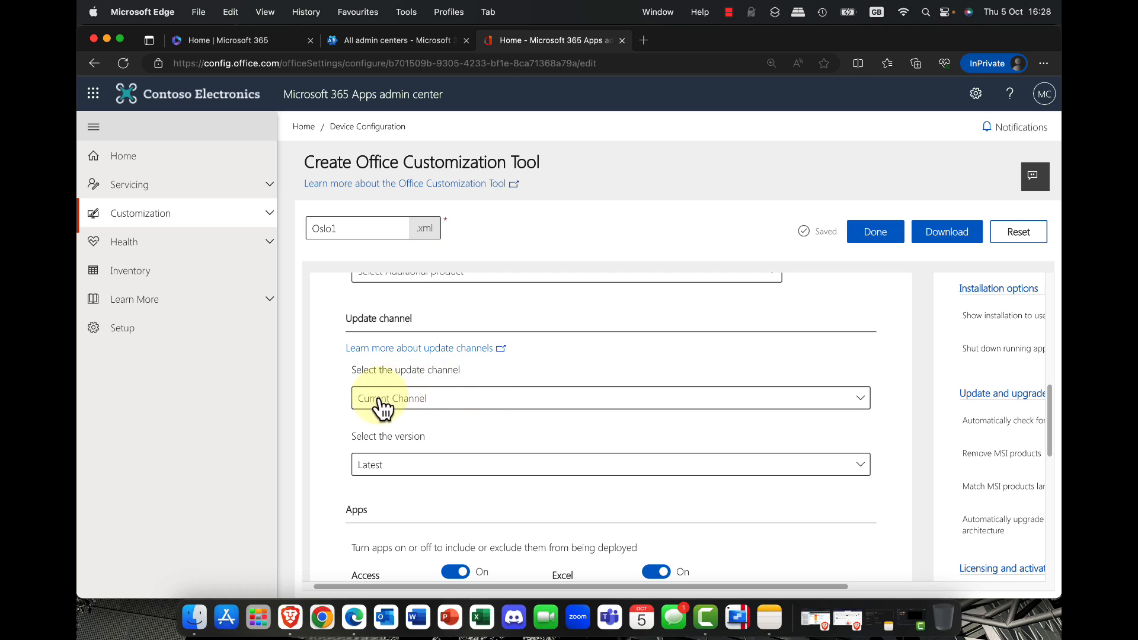
click(461, 405)
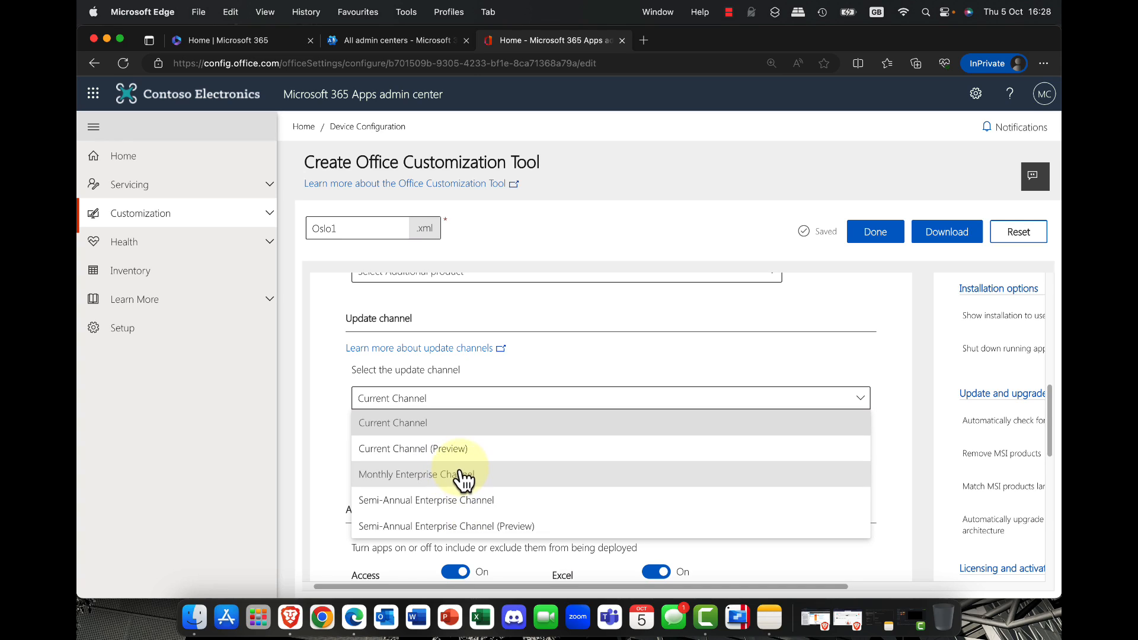
click(460, 422)
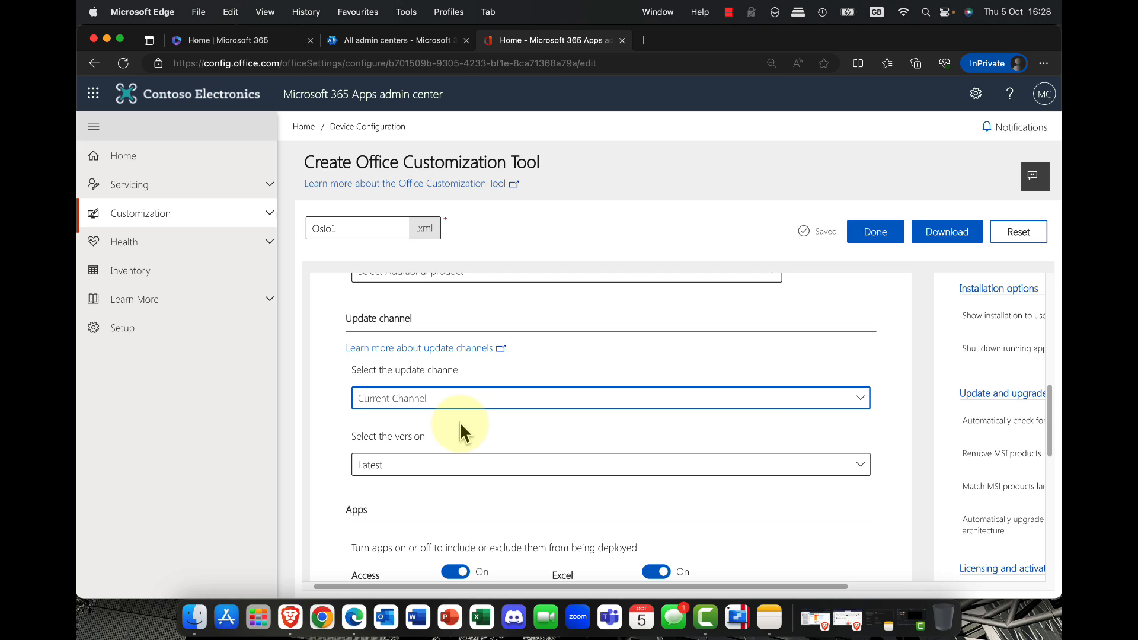
scroll(462, 425, down, 2)
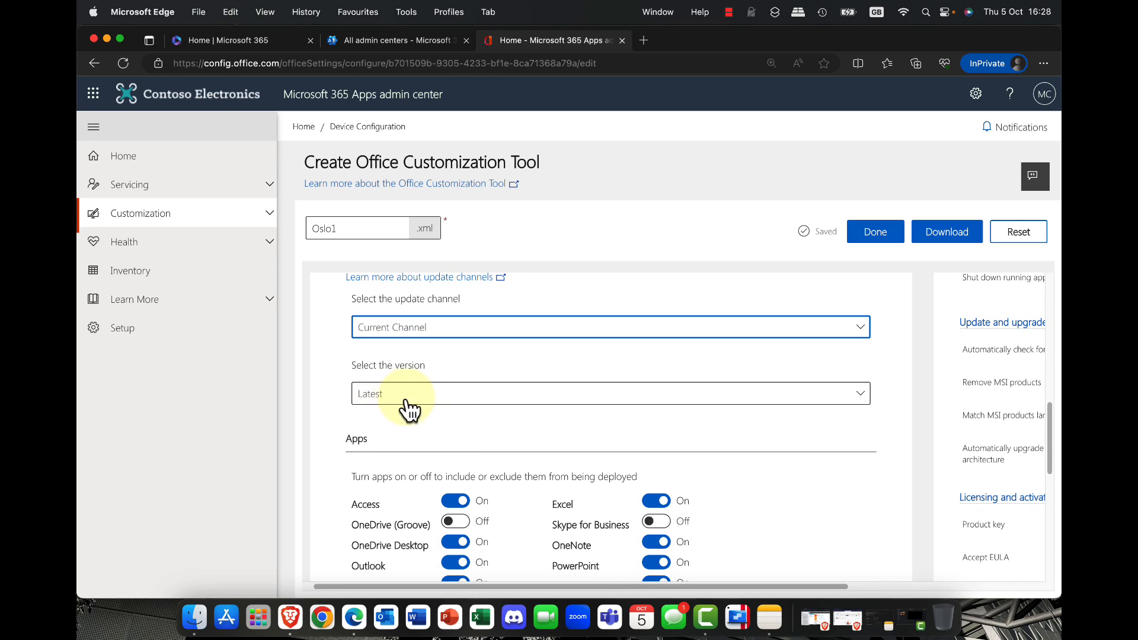
scroll(387, 399, down, 5)
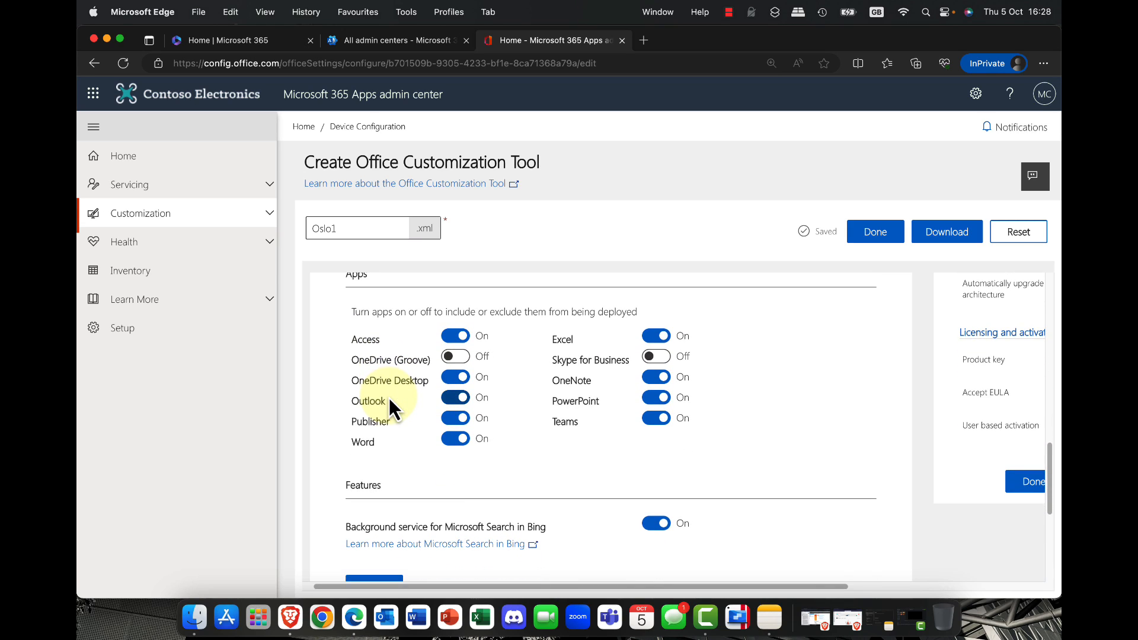
scroll(390, 401, up, 1)
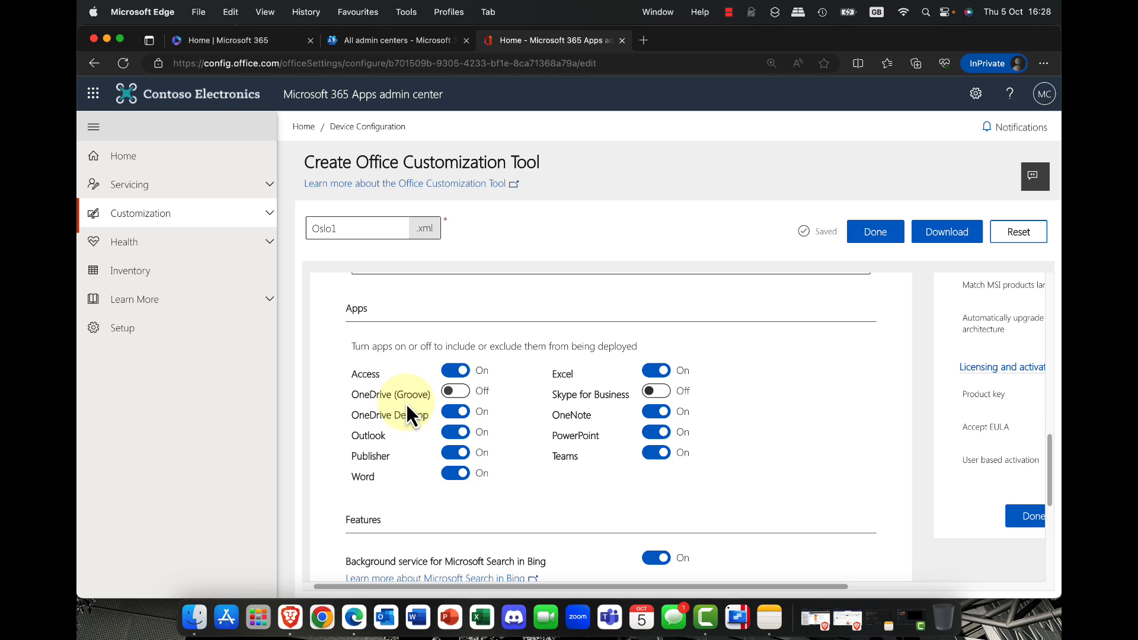
scroll(409, 404, down, 5)
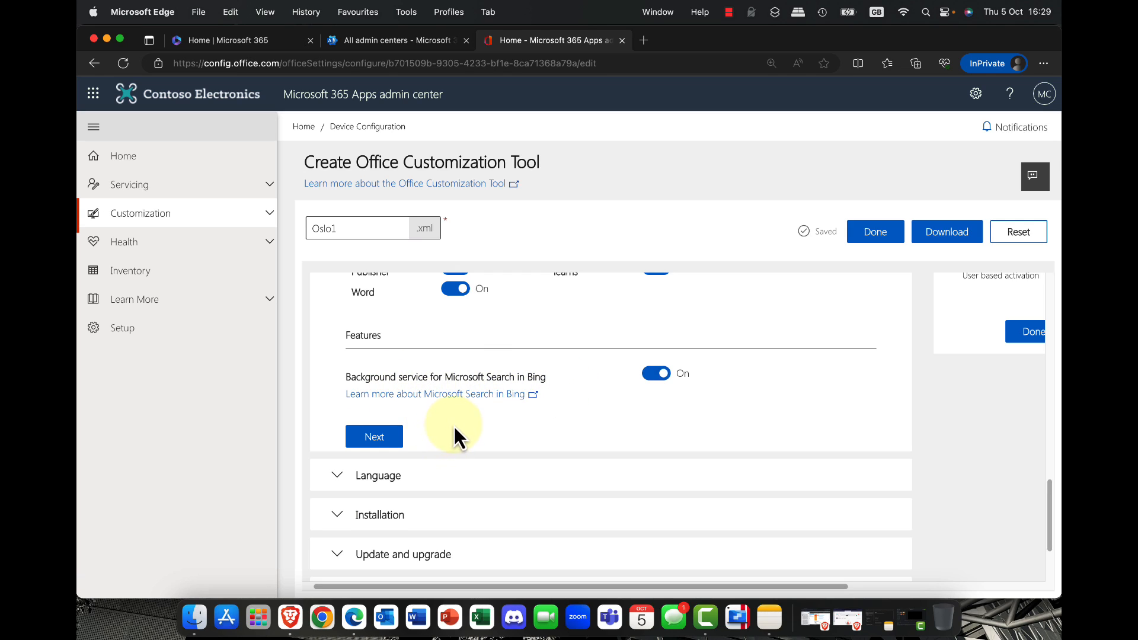
scroll(458, 432, down, 3)
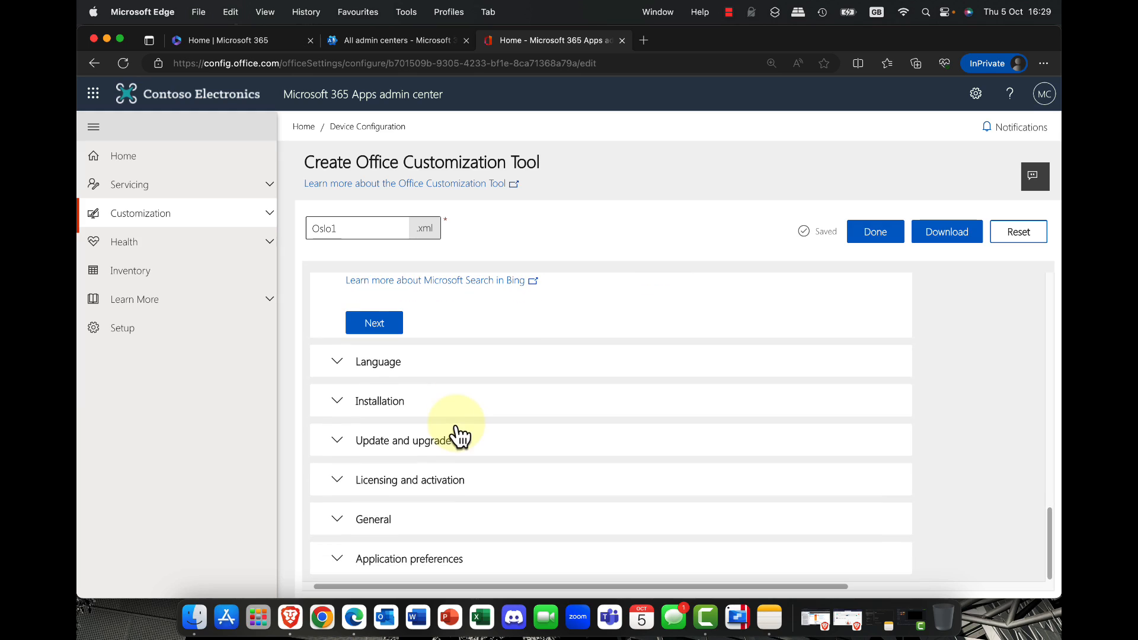
Step: Set the primary language to English (United Kingdom) without additional languages or proofing tools, and continue to the installation options
click(337, 363)
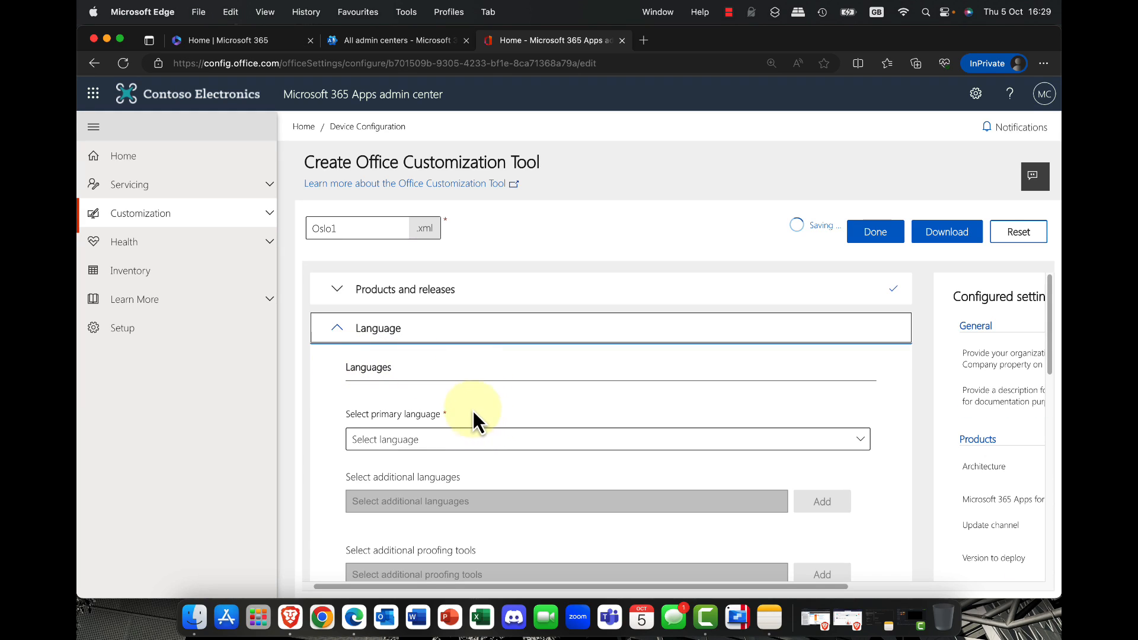
click(450, 444)
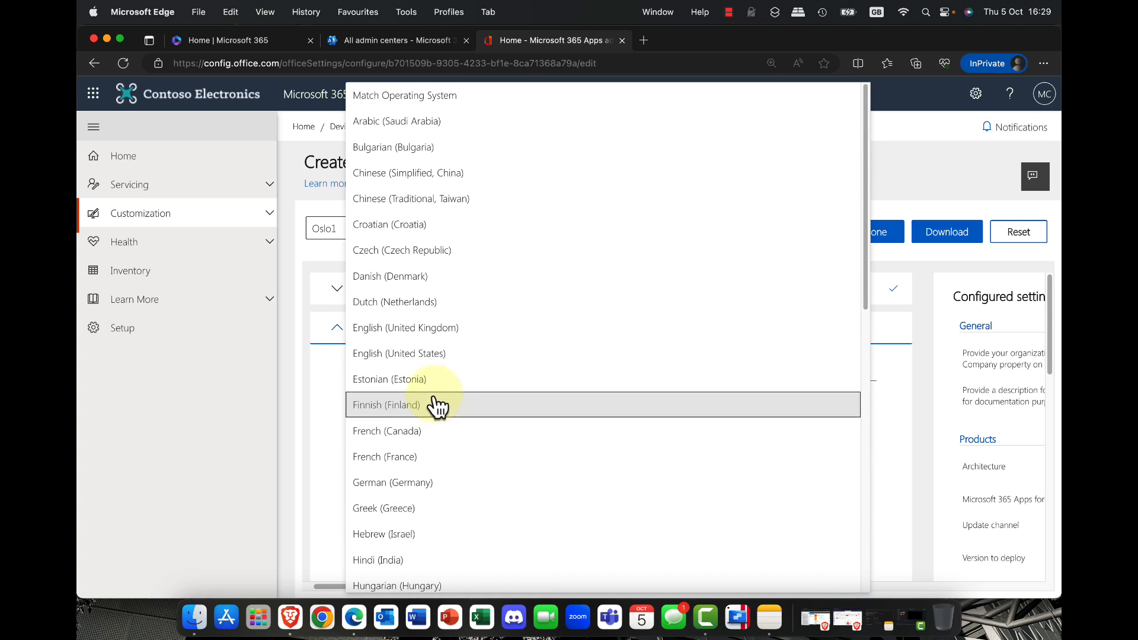
click(436, 343)
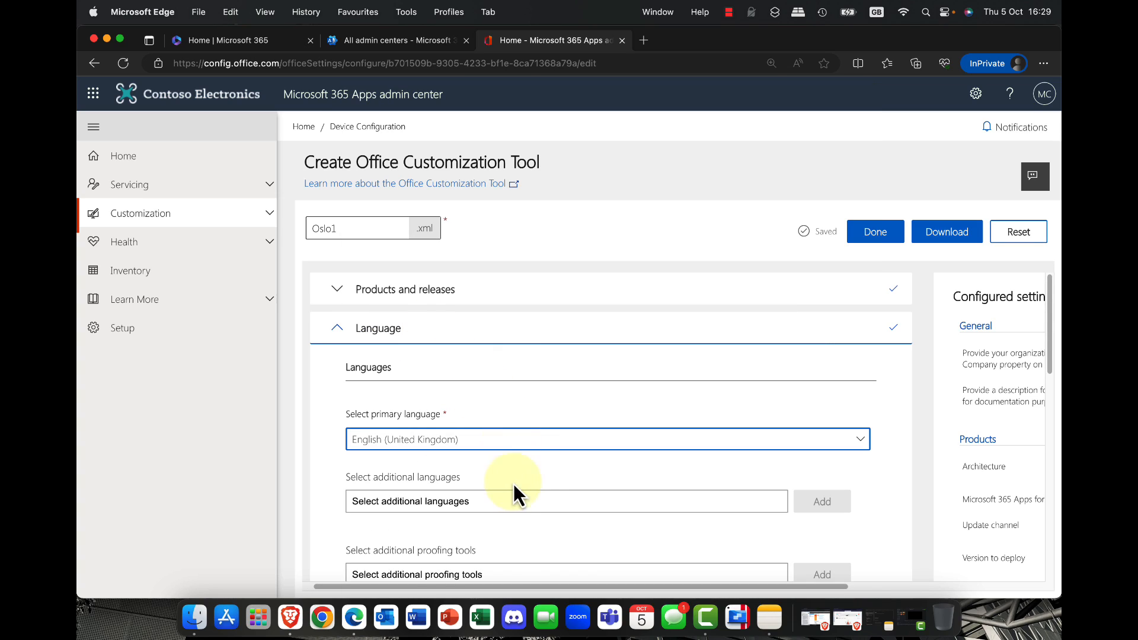
scroll(539, 478, down, 4)
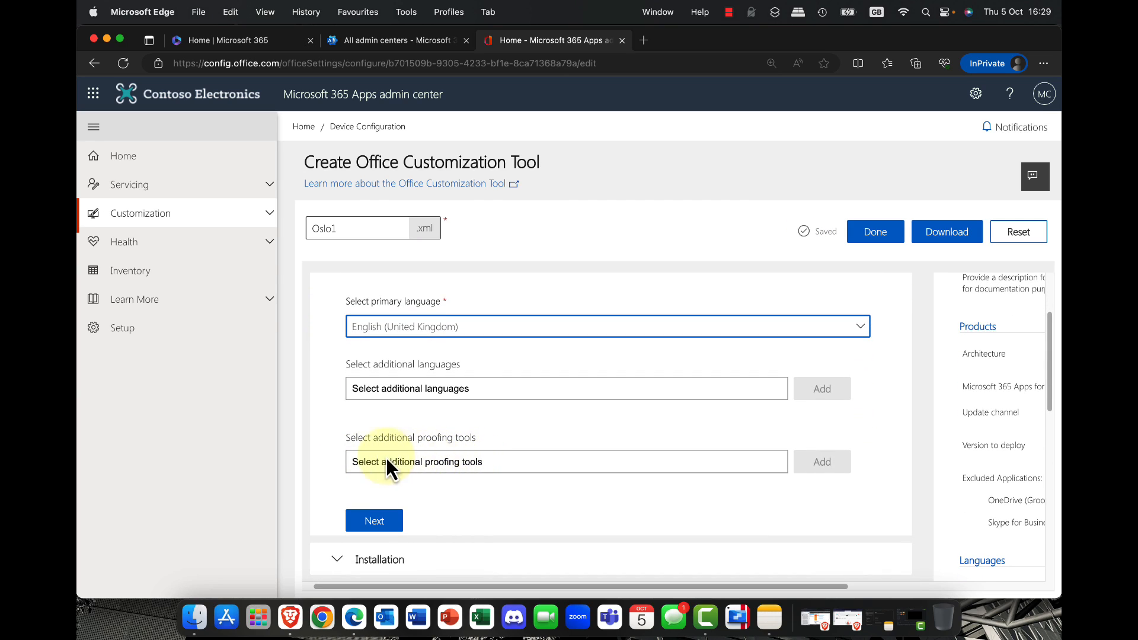
click(373, 522)
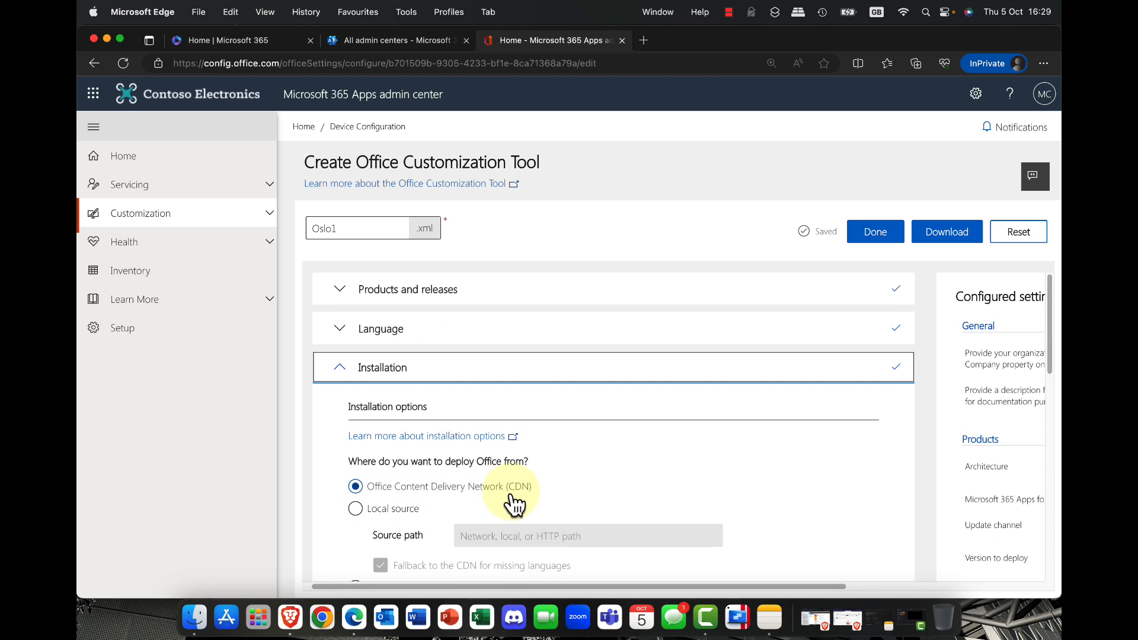
Step: Try the alternative installation sources, choose Office Content Delivery Network (CDN), and continue to the update and upgrade options
scroll(515, 489, down, 2)
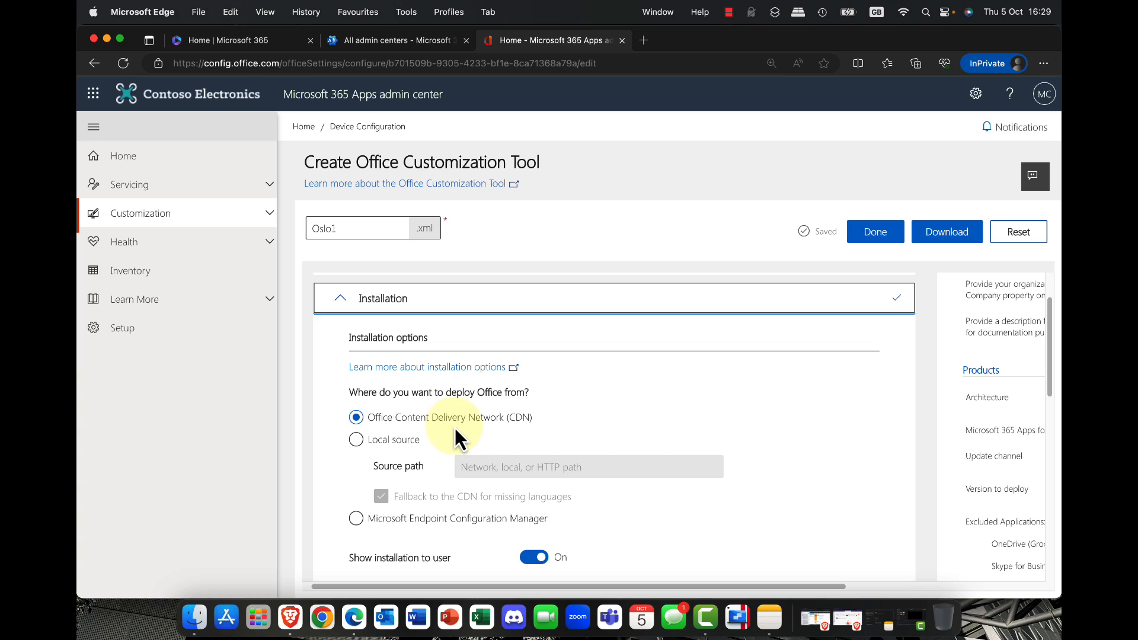
click(390, 442)
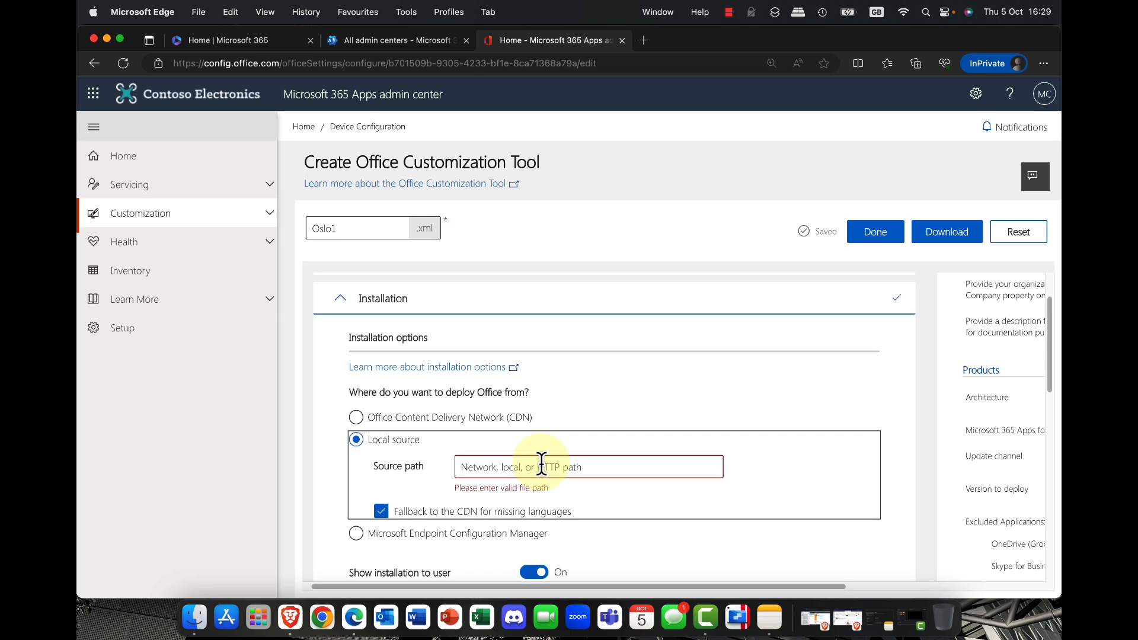
click(459, 422)
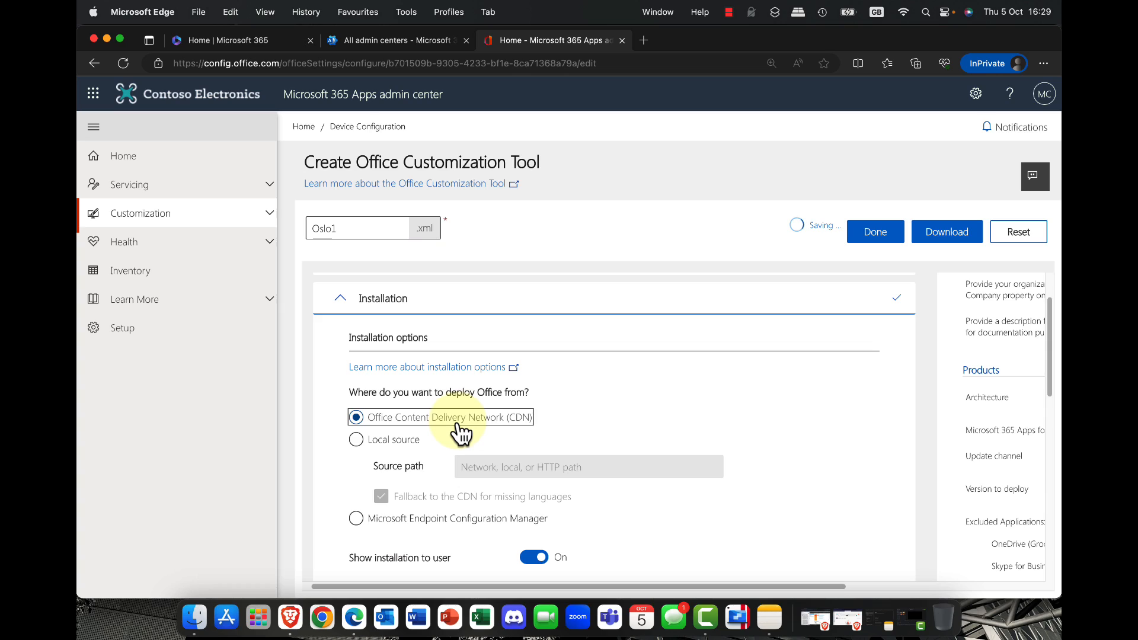
click(445, 529)
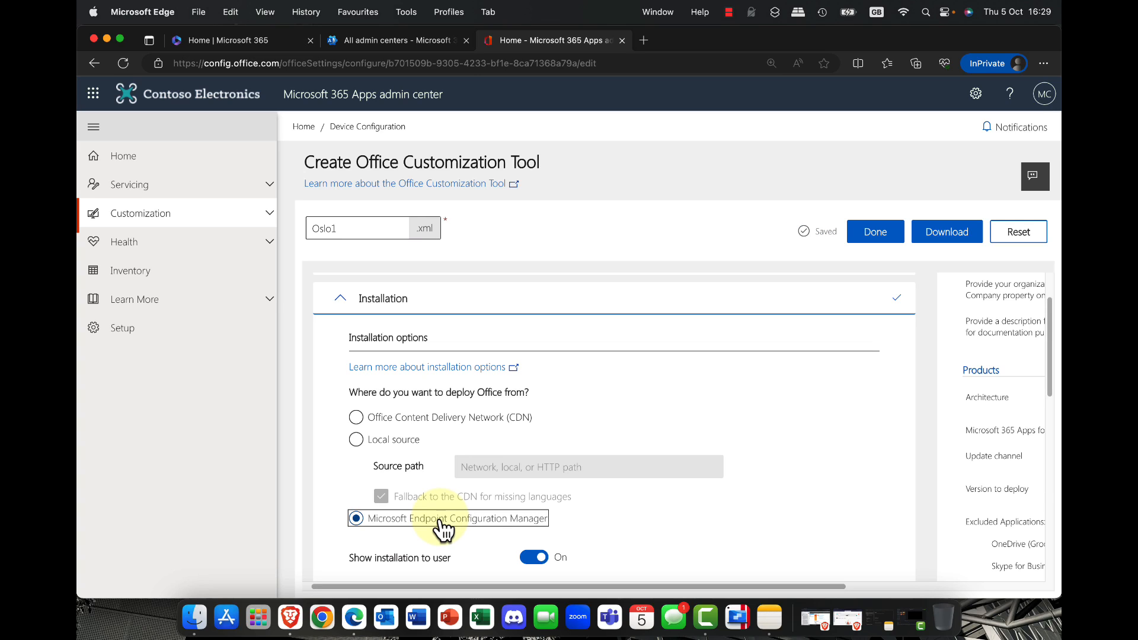
click(396, 422)
scroll(481, 504, down, 5)
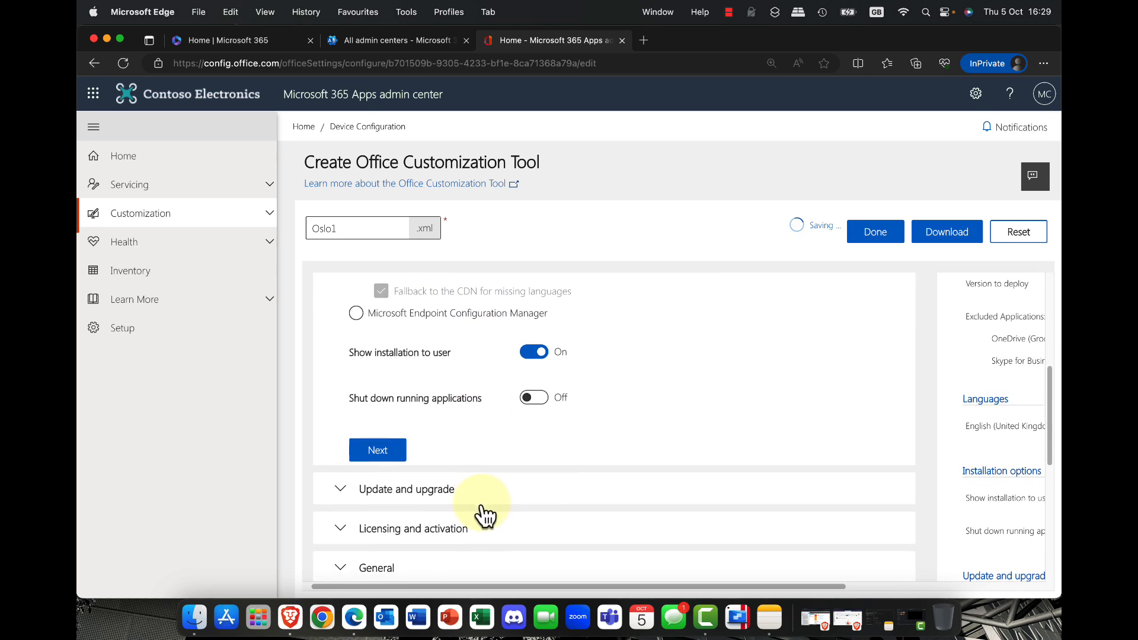
click(386, 451)
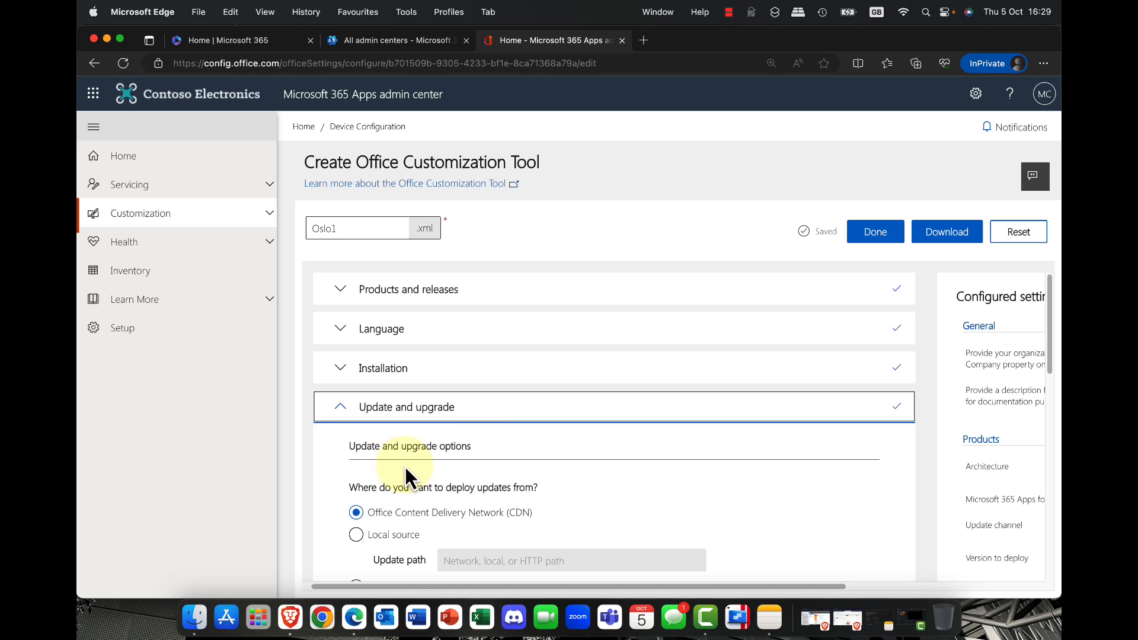
Step: Review the update source, automatic update check and MSI uninstall options, and continue to licensing and activation
scroll(405, 467, down, 3)
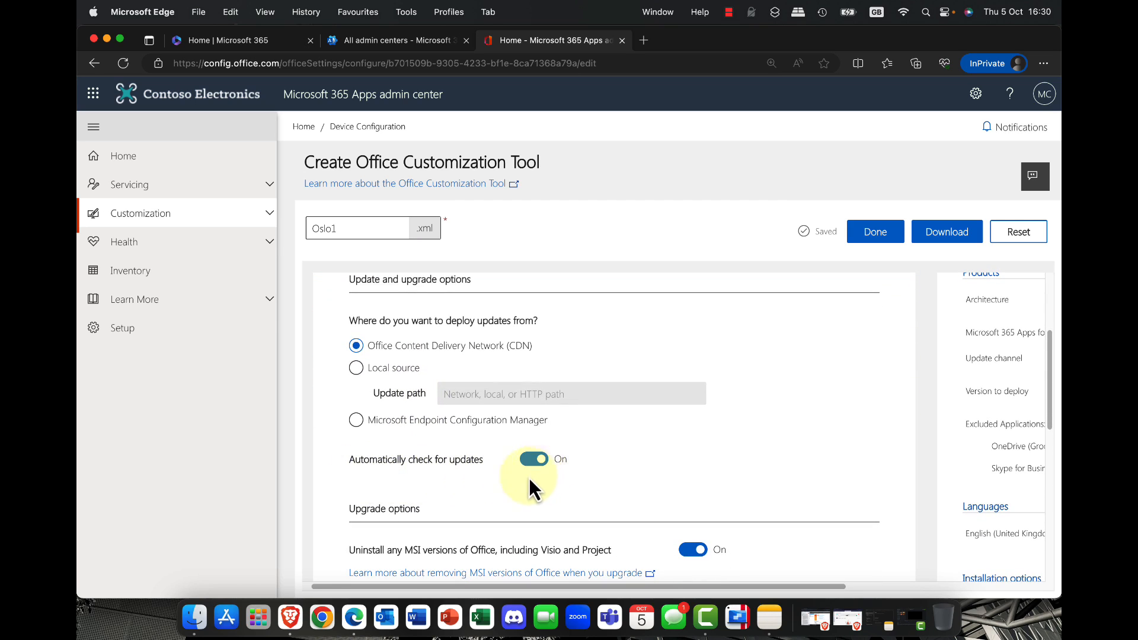
scroll(521, 482, down, 3)
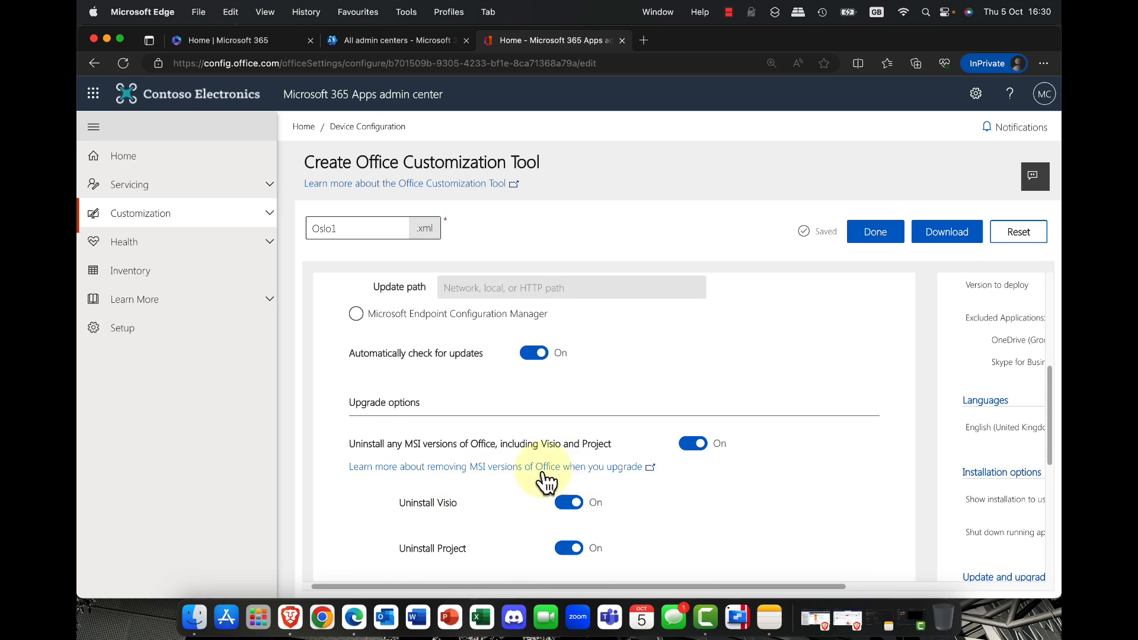
scroll(514, 532, down, 3)
scroll(513, 530, down, 1)
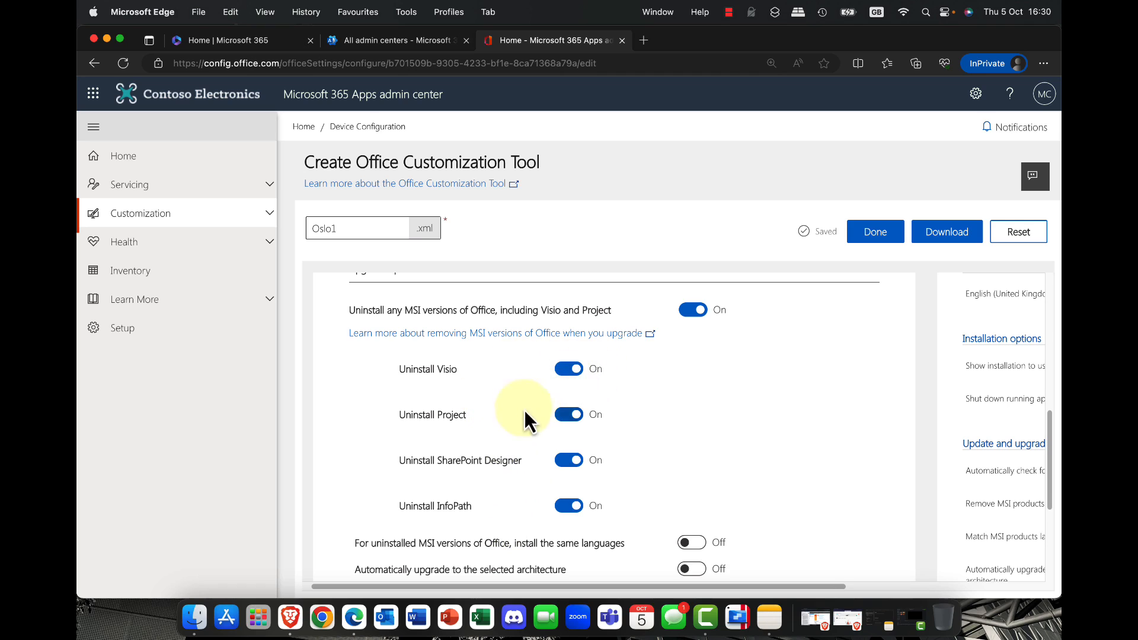
scroll(545, 468, down, 3)
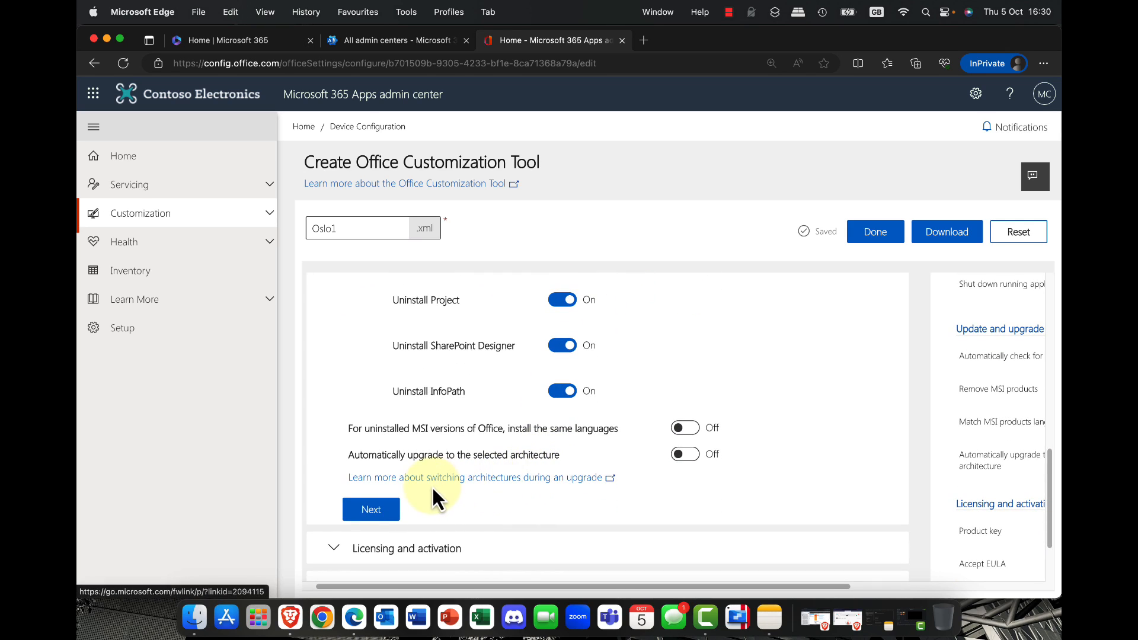
click(374, 512)
Step: Turn on automatic acceptance of the EULA in the licensing and activation settings
scroll(464, 485, down, 2)
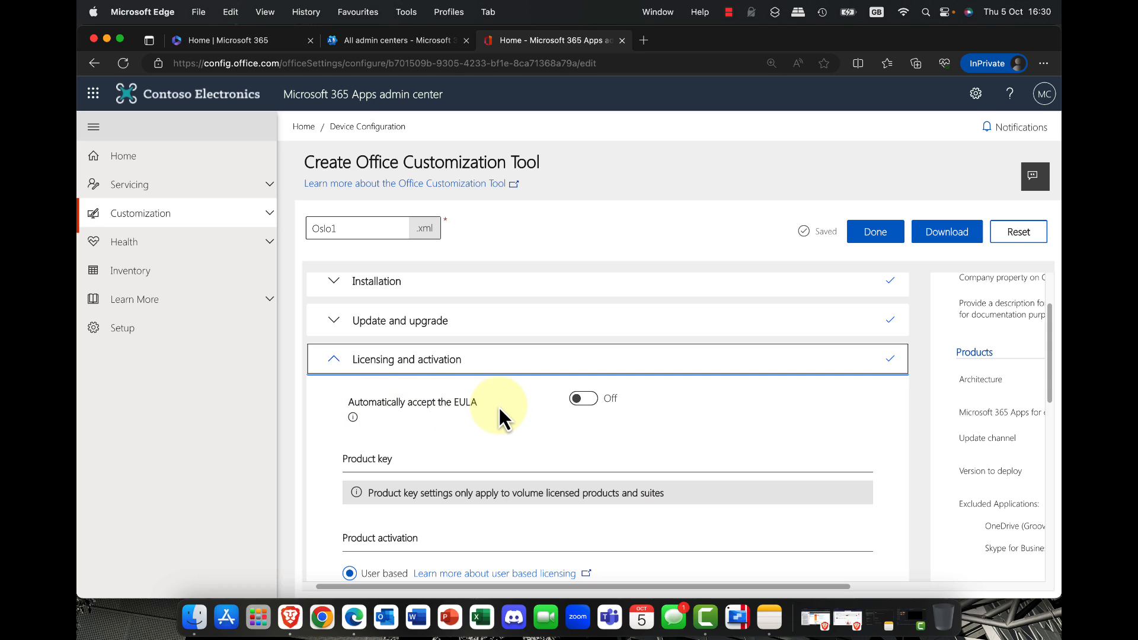
click(585, 400)
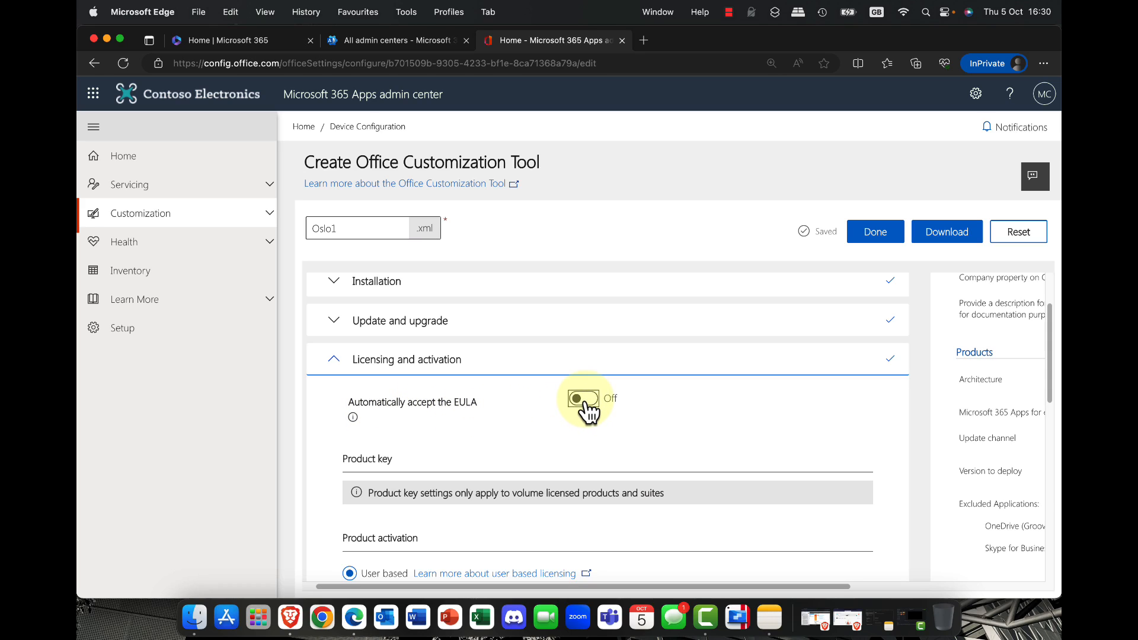
scroll(578, 410, down, 3)
scroll(579, 410, down, 1)
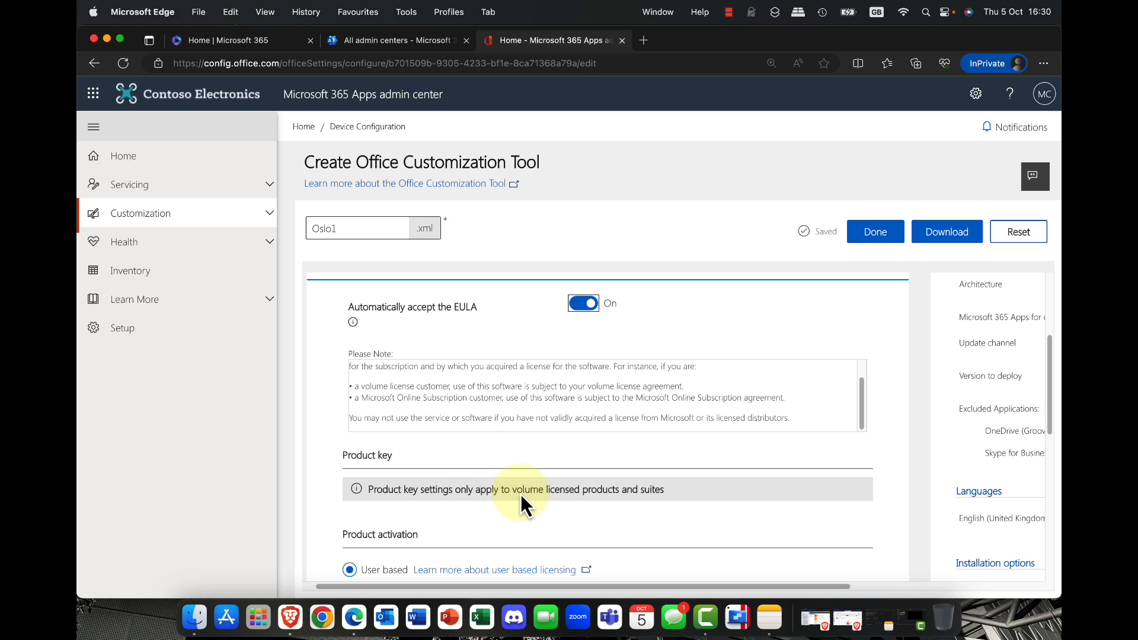
Step: Review the product activation options, use user based activation, and continue to the general settings
scroll(521, 495, down, 4)
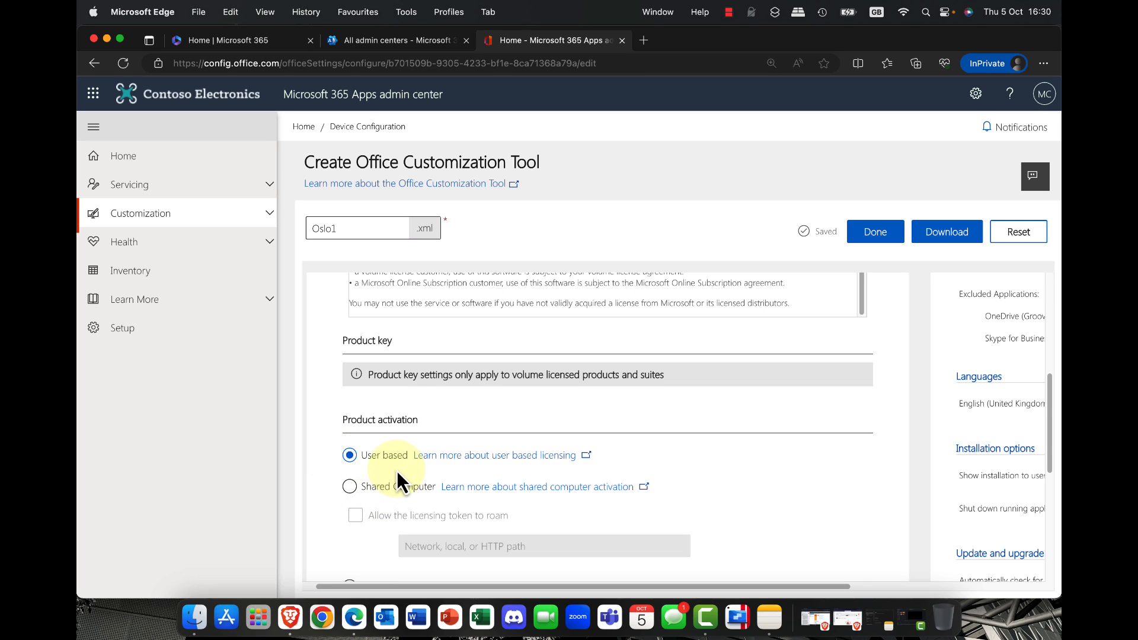
scroll(396, 471, down, 3)
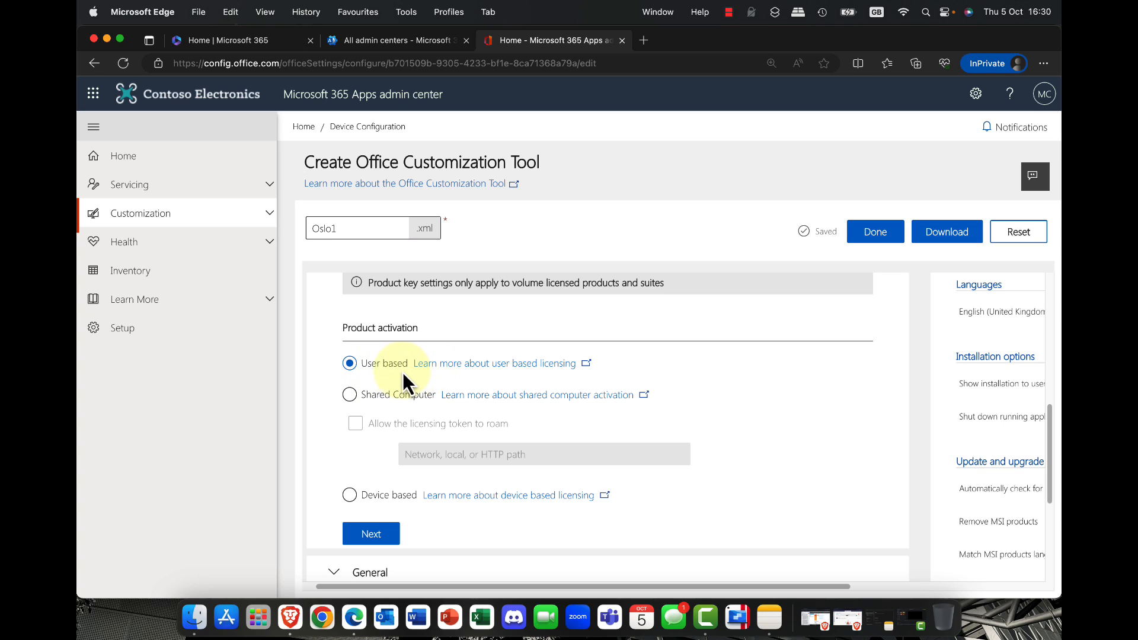
click(377, 399)
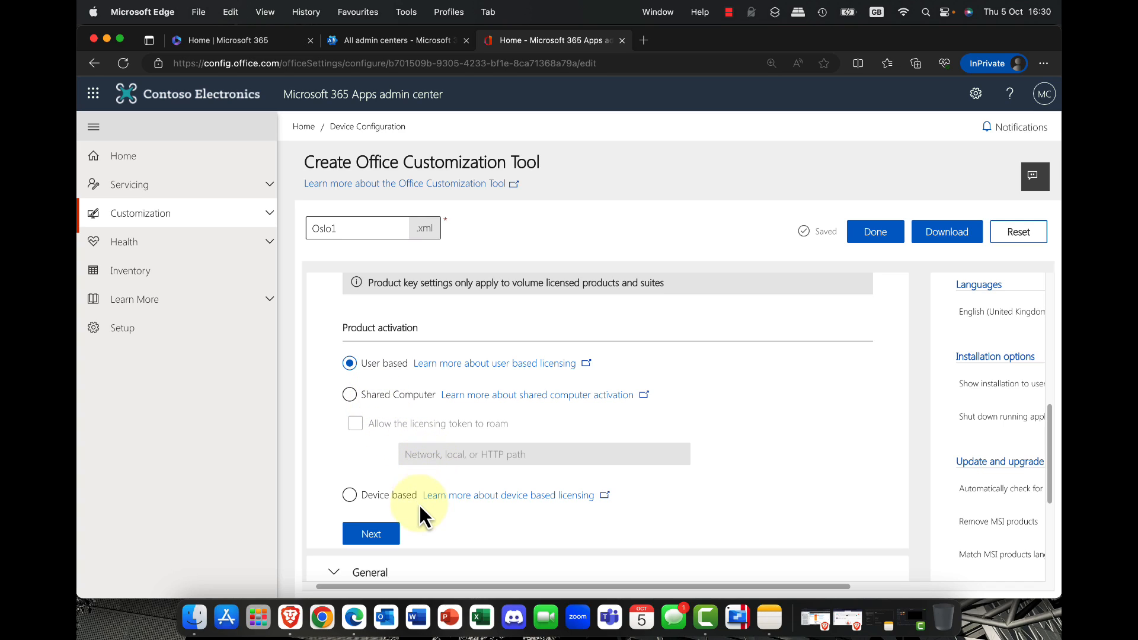
scroll(403, 501, down, 2)
scroll(401, 498, down, 3)
click(382, 410)
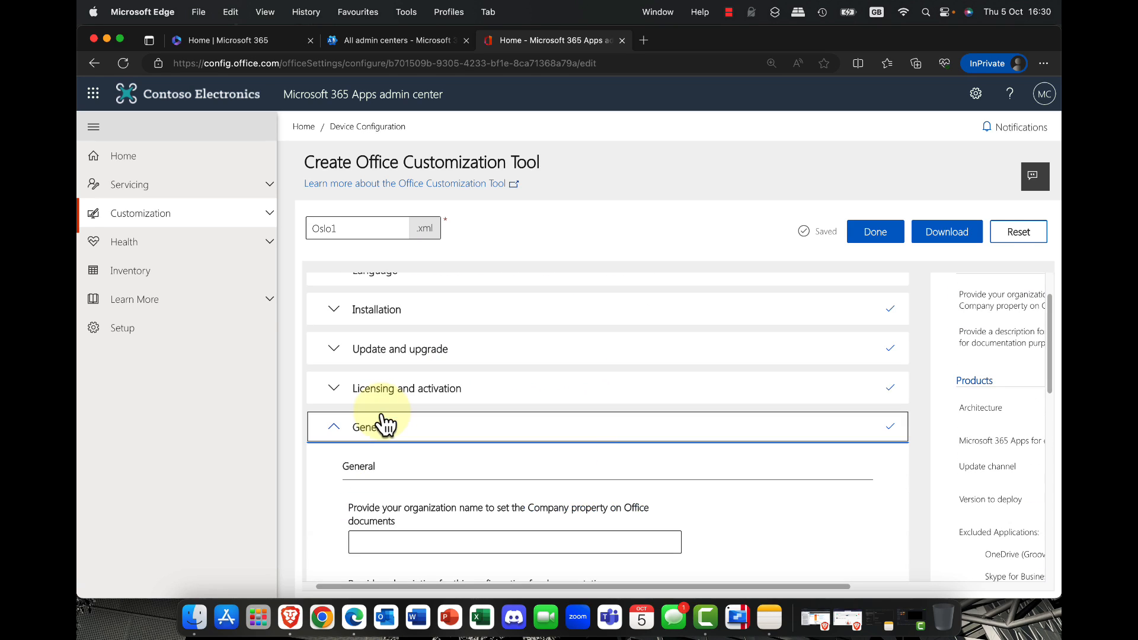
Step: Set the organization name for the Company property to Oslo Finance and continue to the application preferences
scroll(484, 444, down, 5)
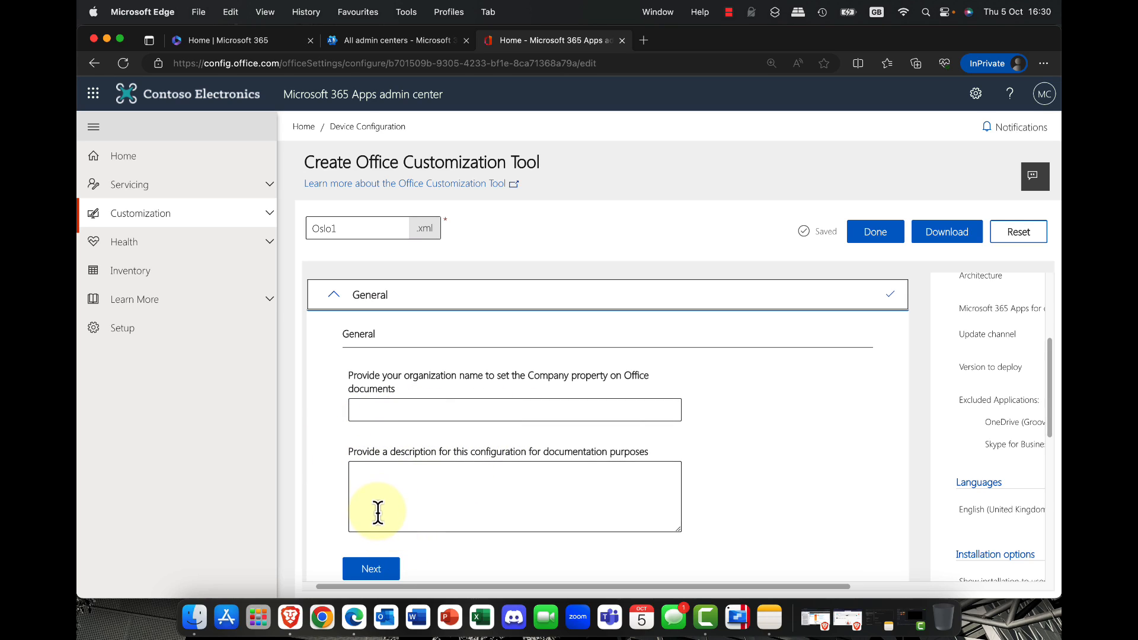
click(513, 414)
text(Oslo Finance)
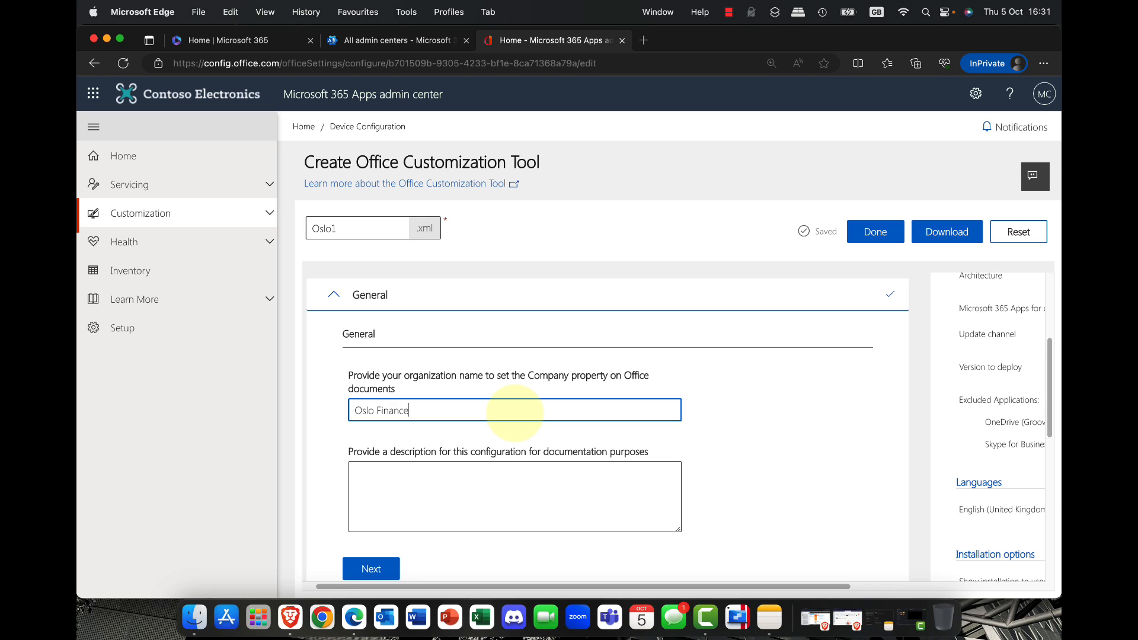
click(372, 569)
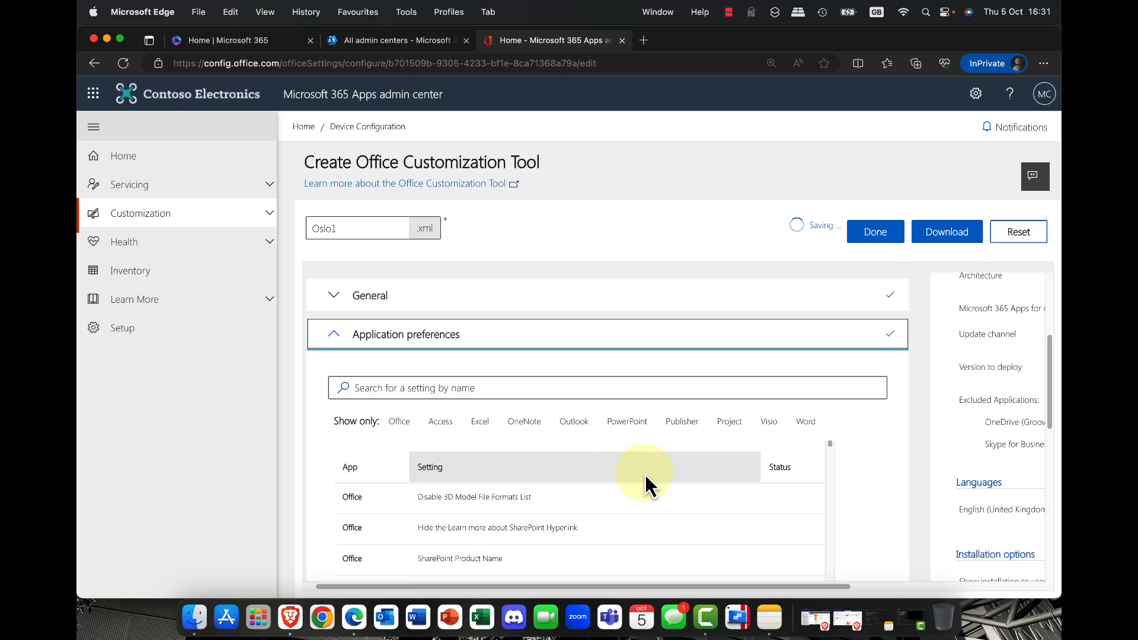
Step: Look through the application preferences, finish the configuration, and select the Oslo entry among the deployment configurations
scroll(676, 468, down, 5)
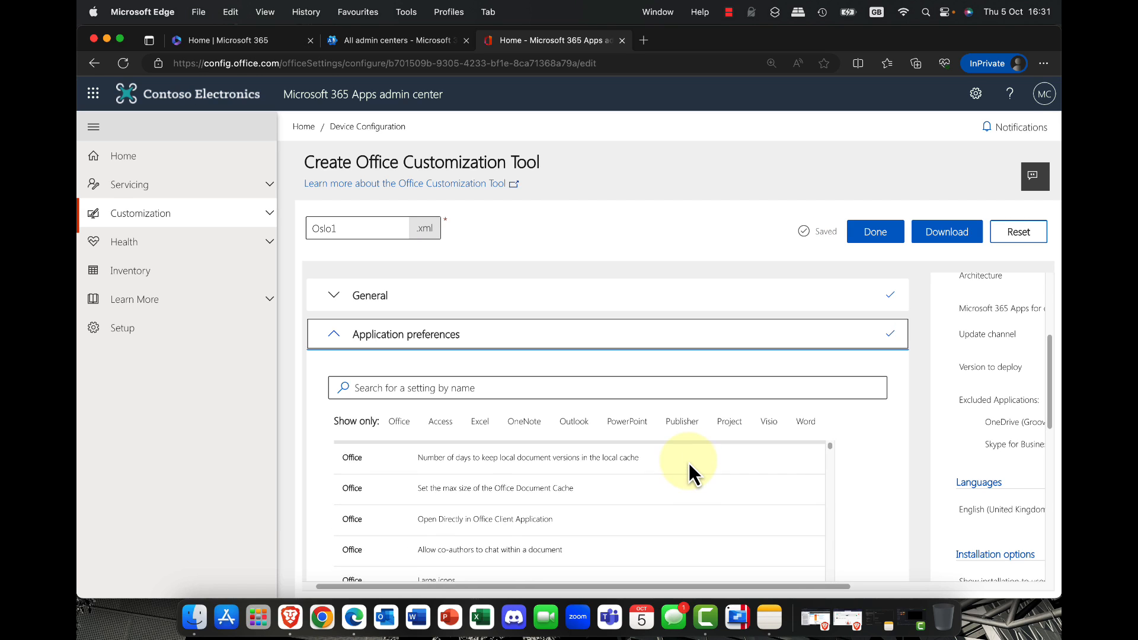
scroll(689, 464, up, 5)
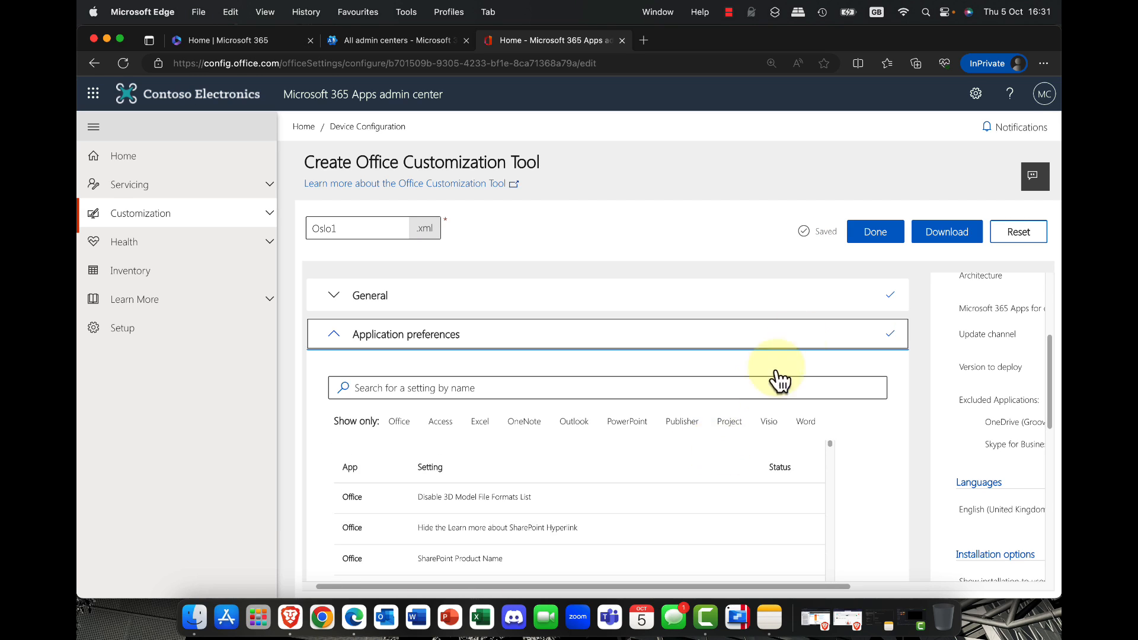
click(876, 232)
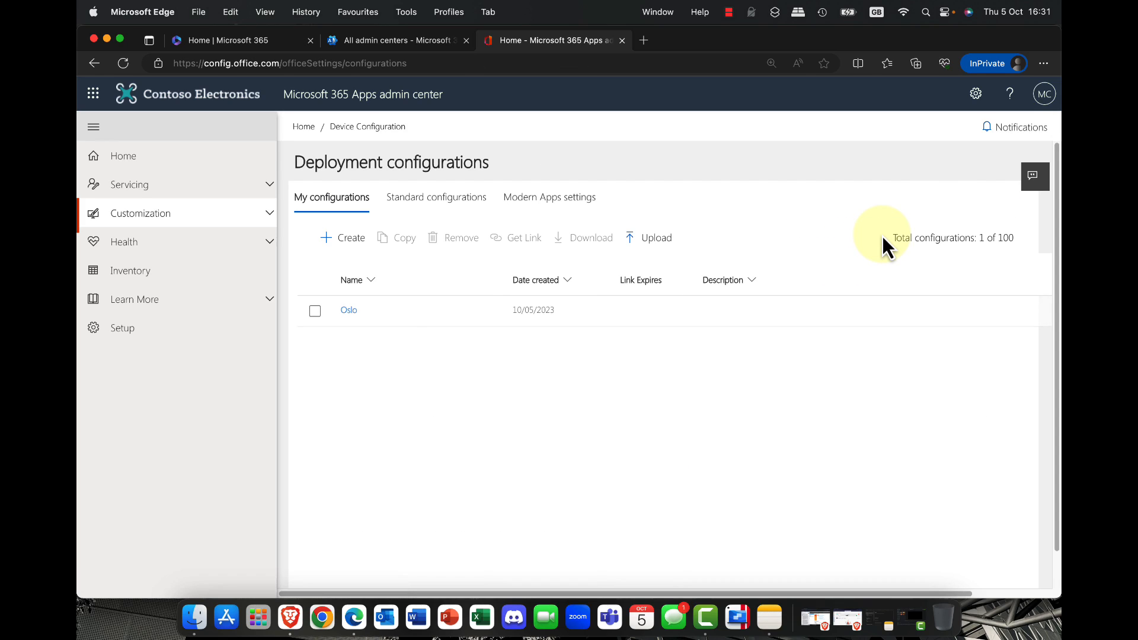
click(315, 312)
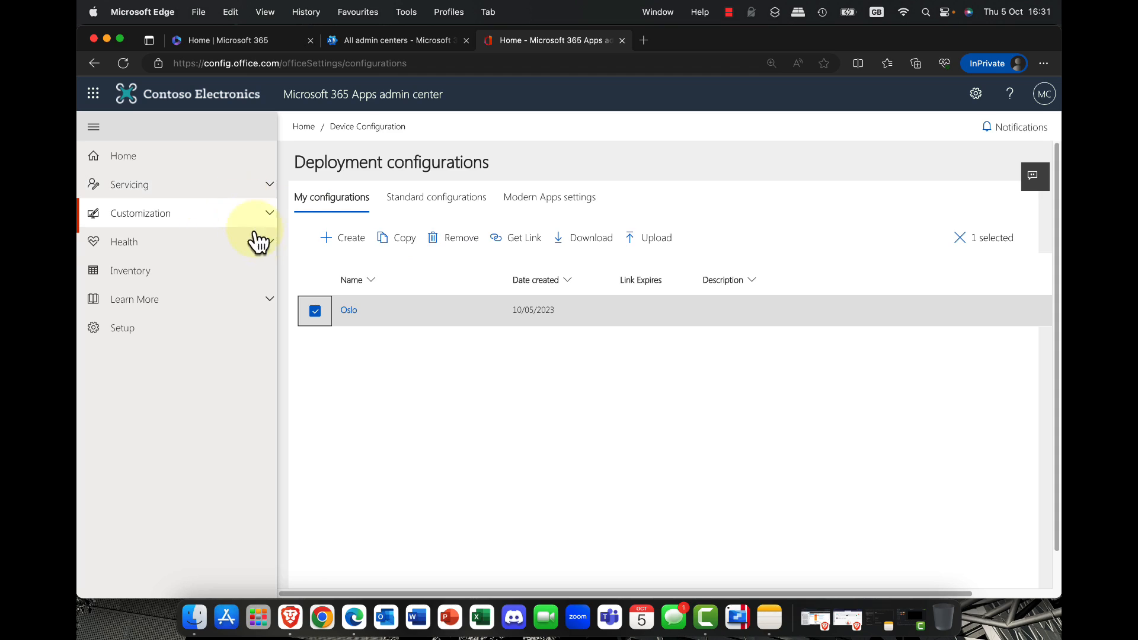
Step: Examine the health reports: metrics by app in Apps Health, OneDrive Sync app health, and Service Health
click(268, 244)
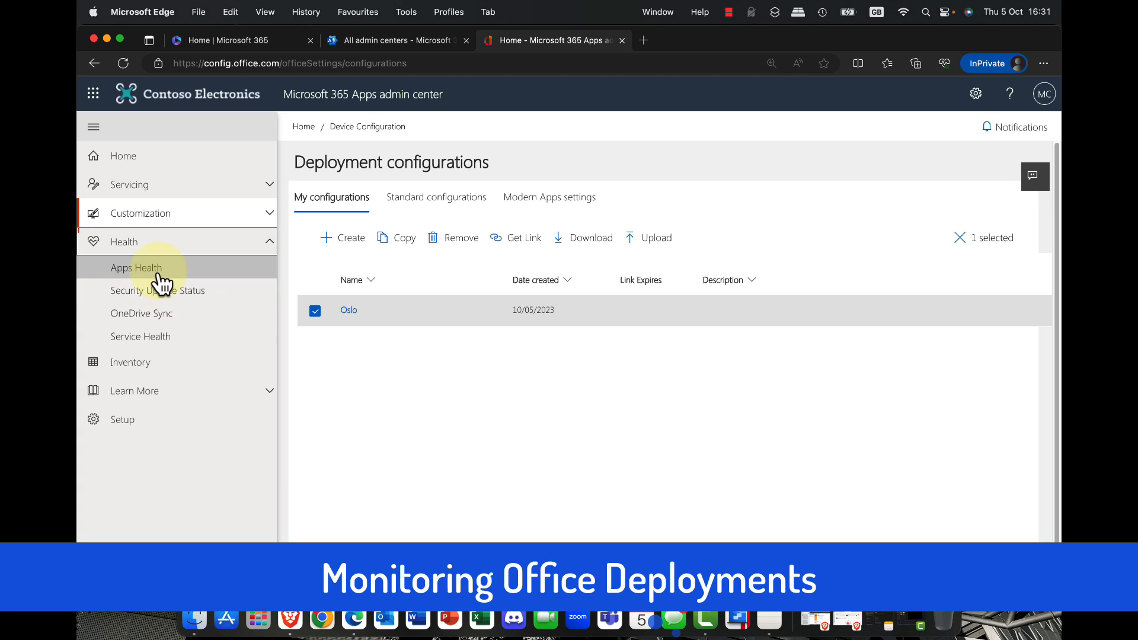
click(157, 274)
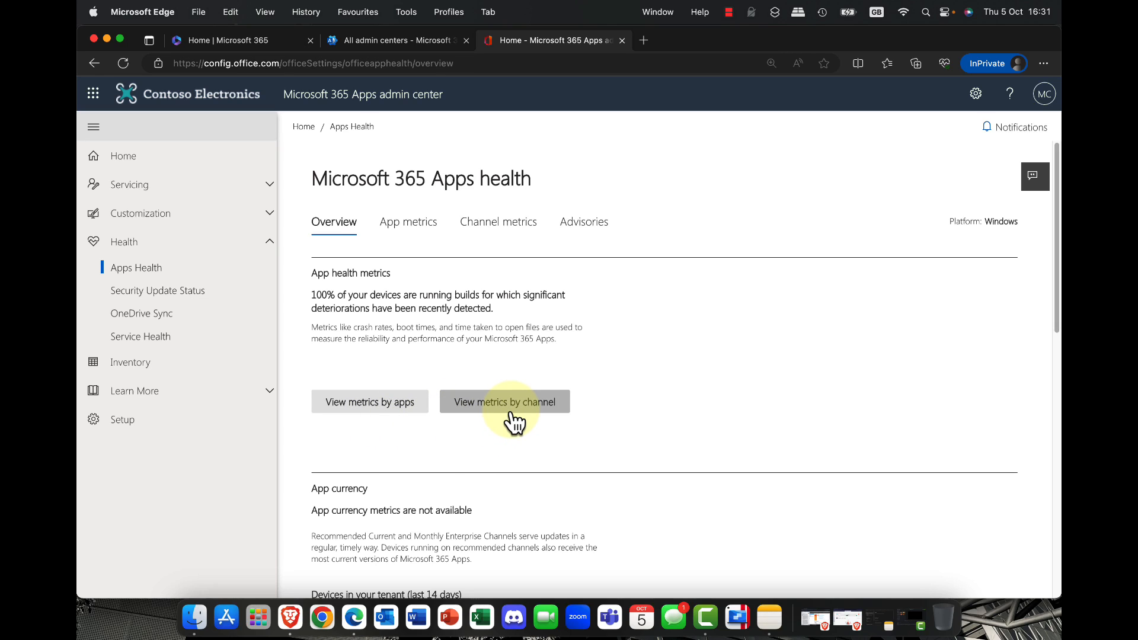
click(402, 234)
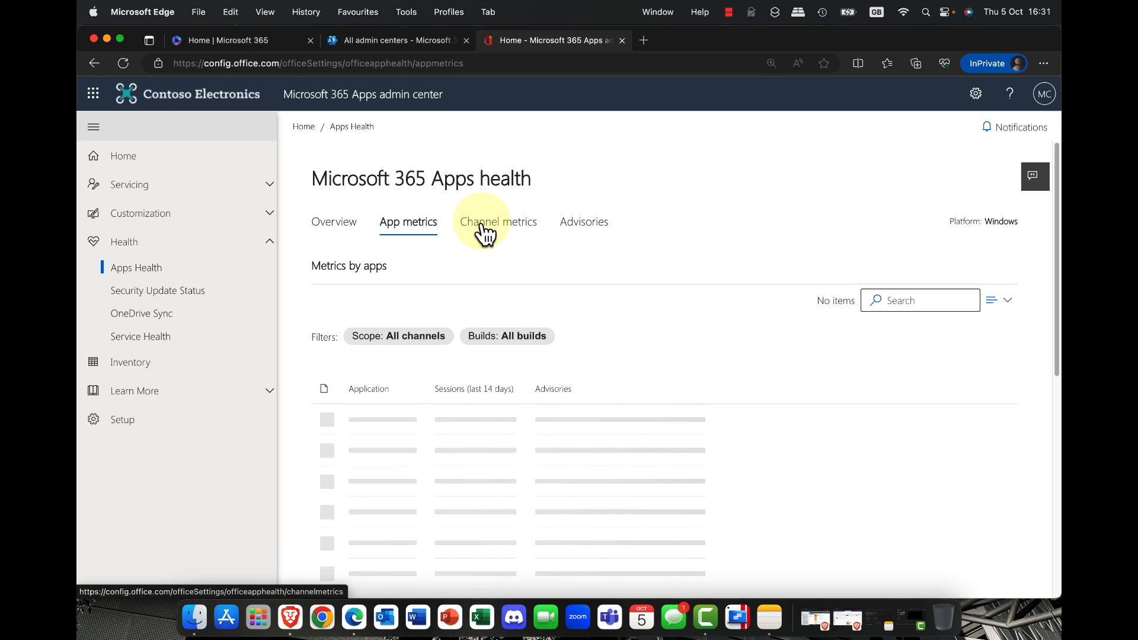
click(144, 319)
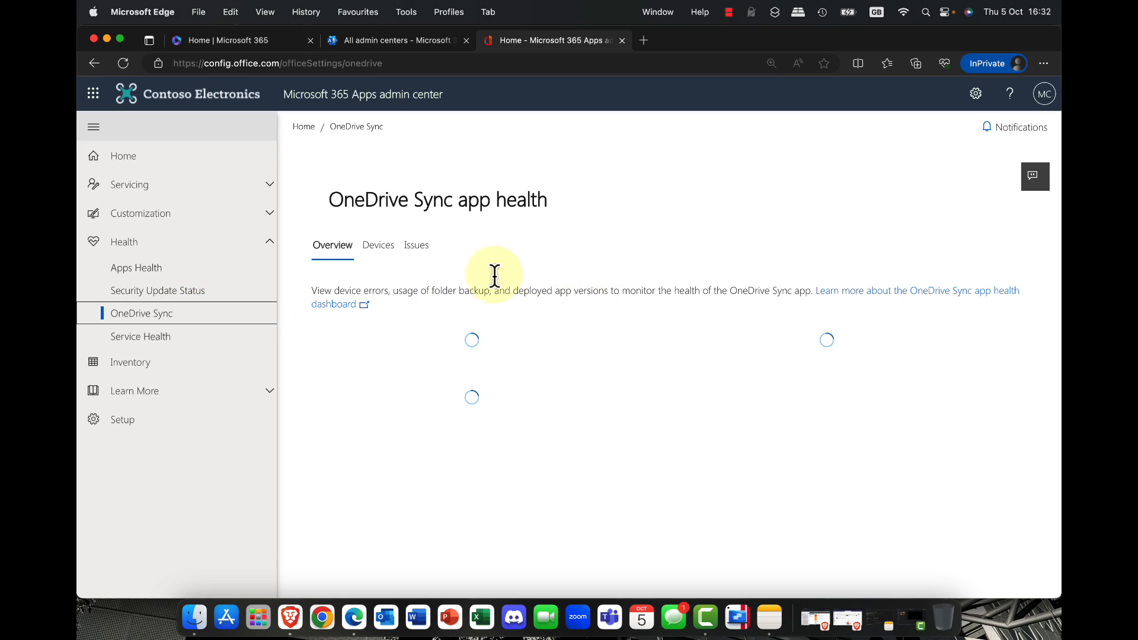
click(172, 343)
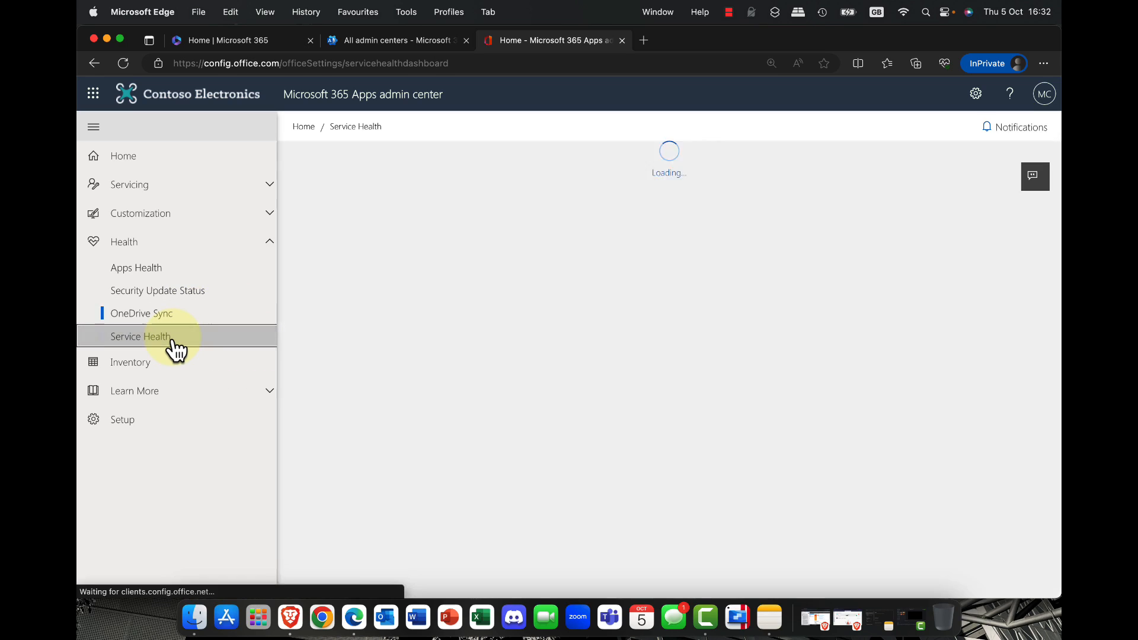
Step: Look through the Inventory, Learn More and Setup sections, and return to the admin center's home page
click(153, 377)
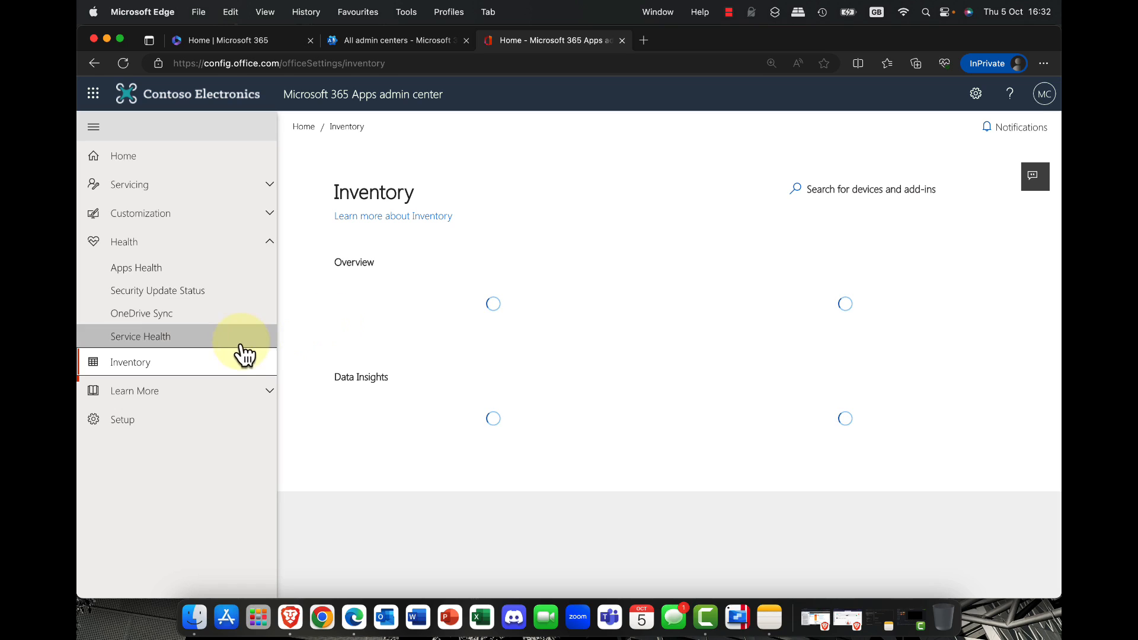
click(269, 399)
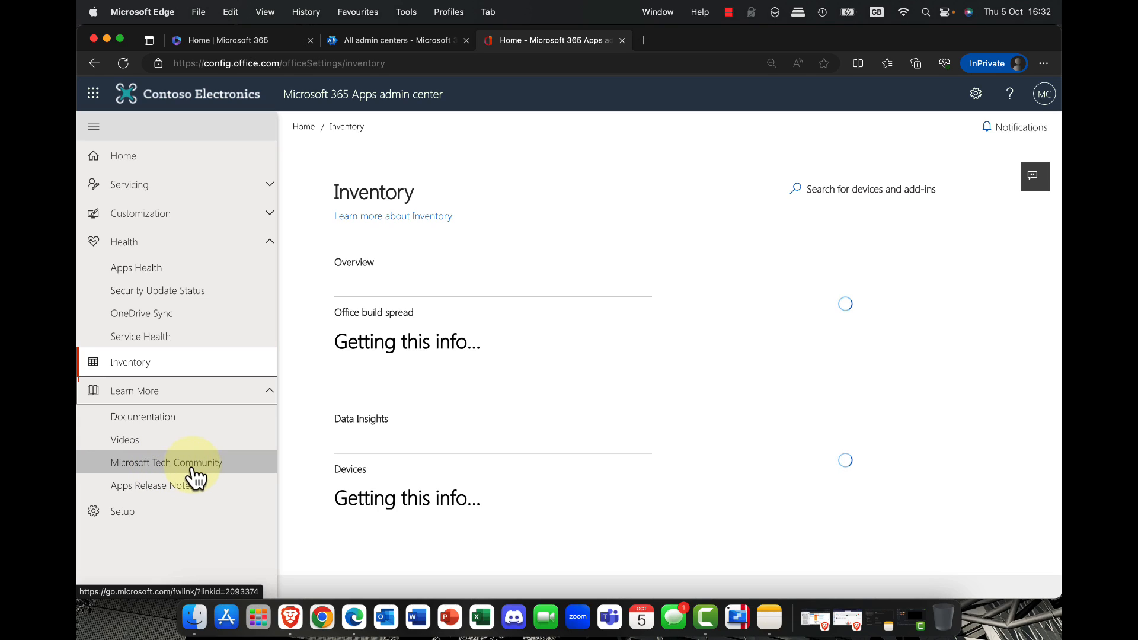
click(260, 404)
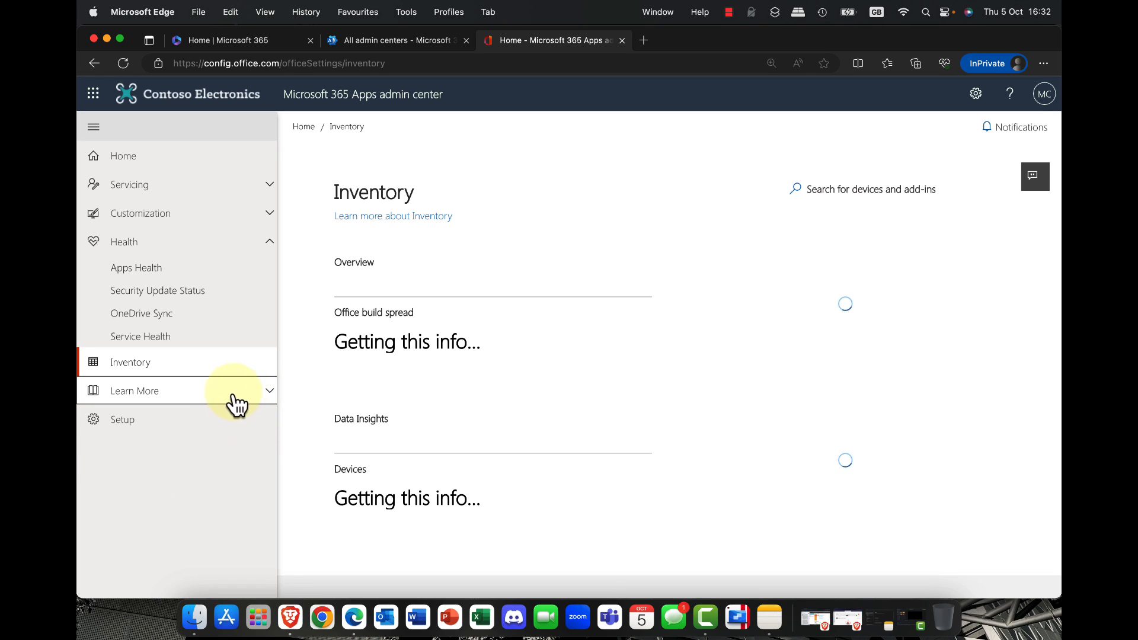
click(128, 431)
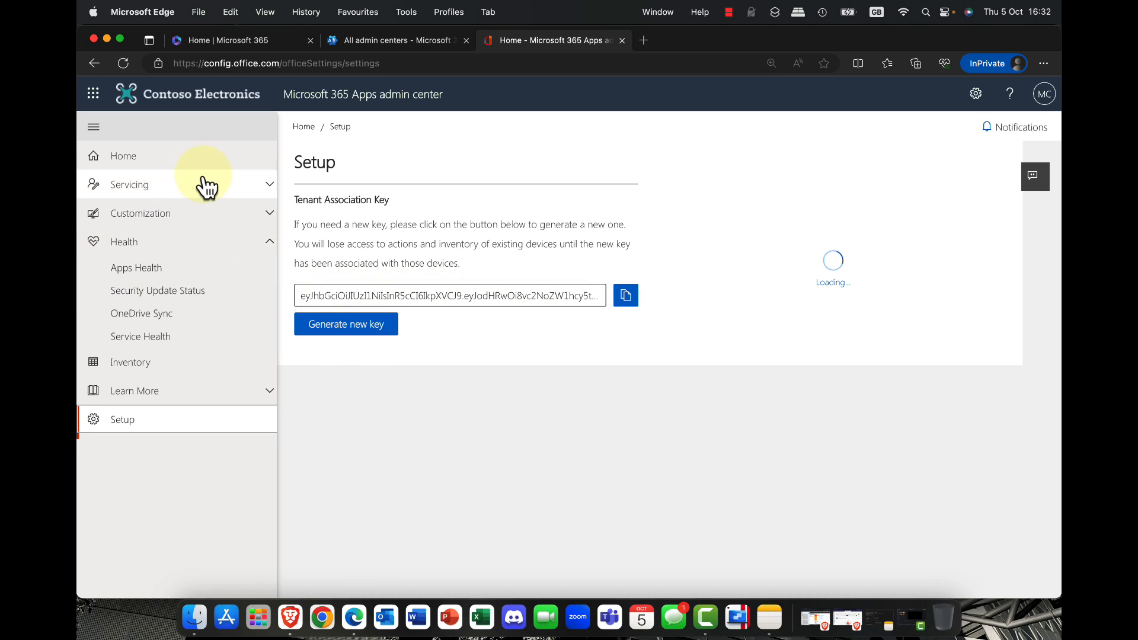
click(137, 158)
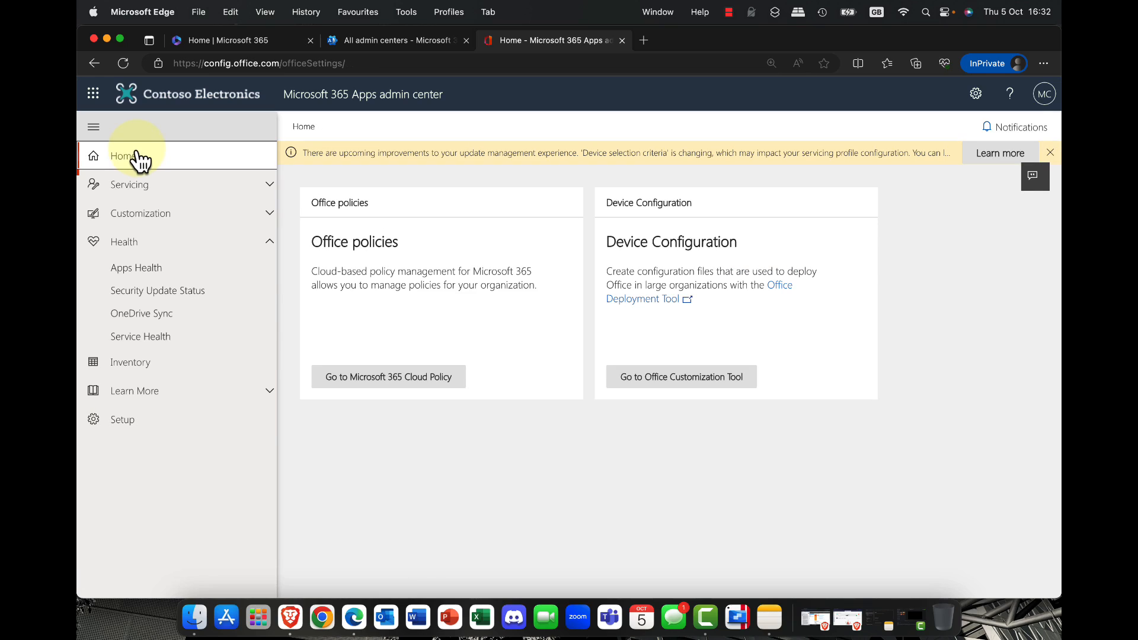